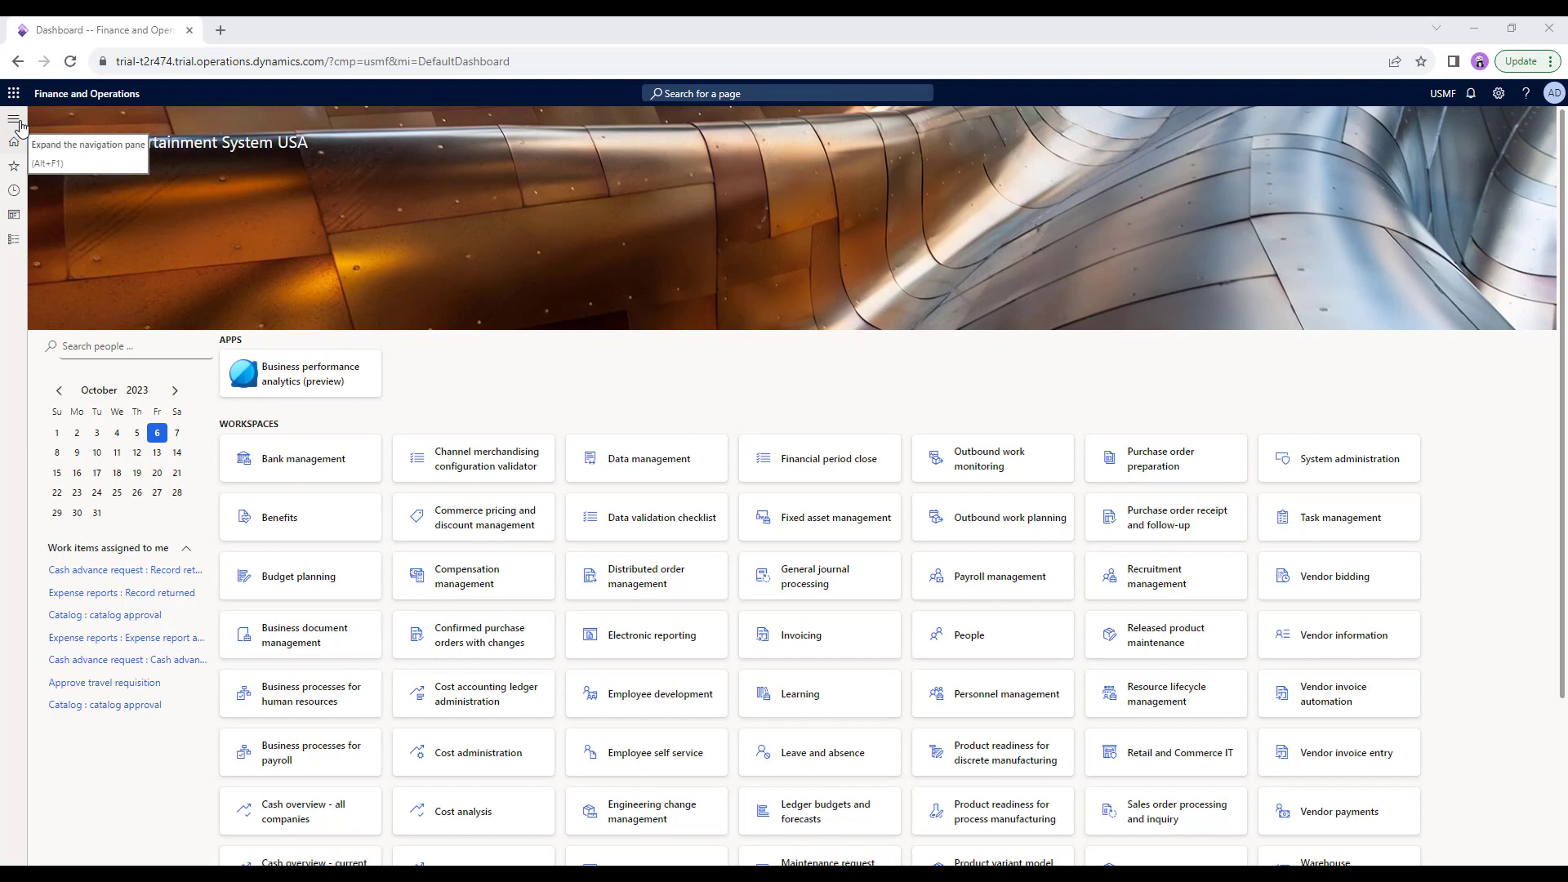
Try opening, docking and collapsing the navigation pane, leaving it open over the dashboard.
{"action": "left_click", "coordinate": [14, 119]}
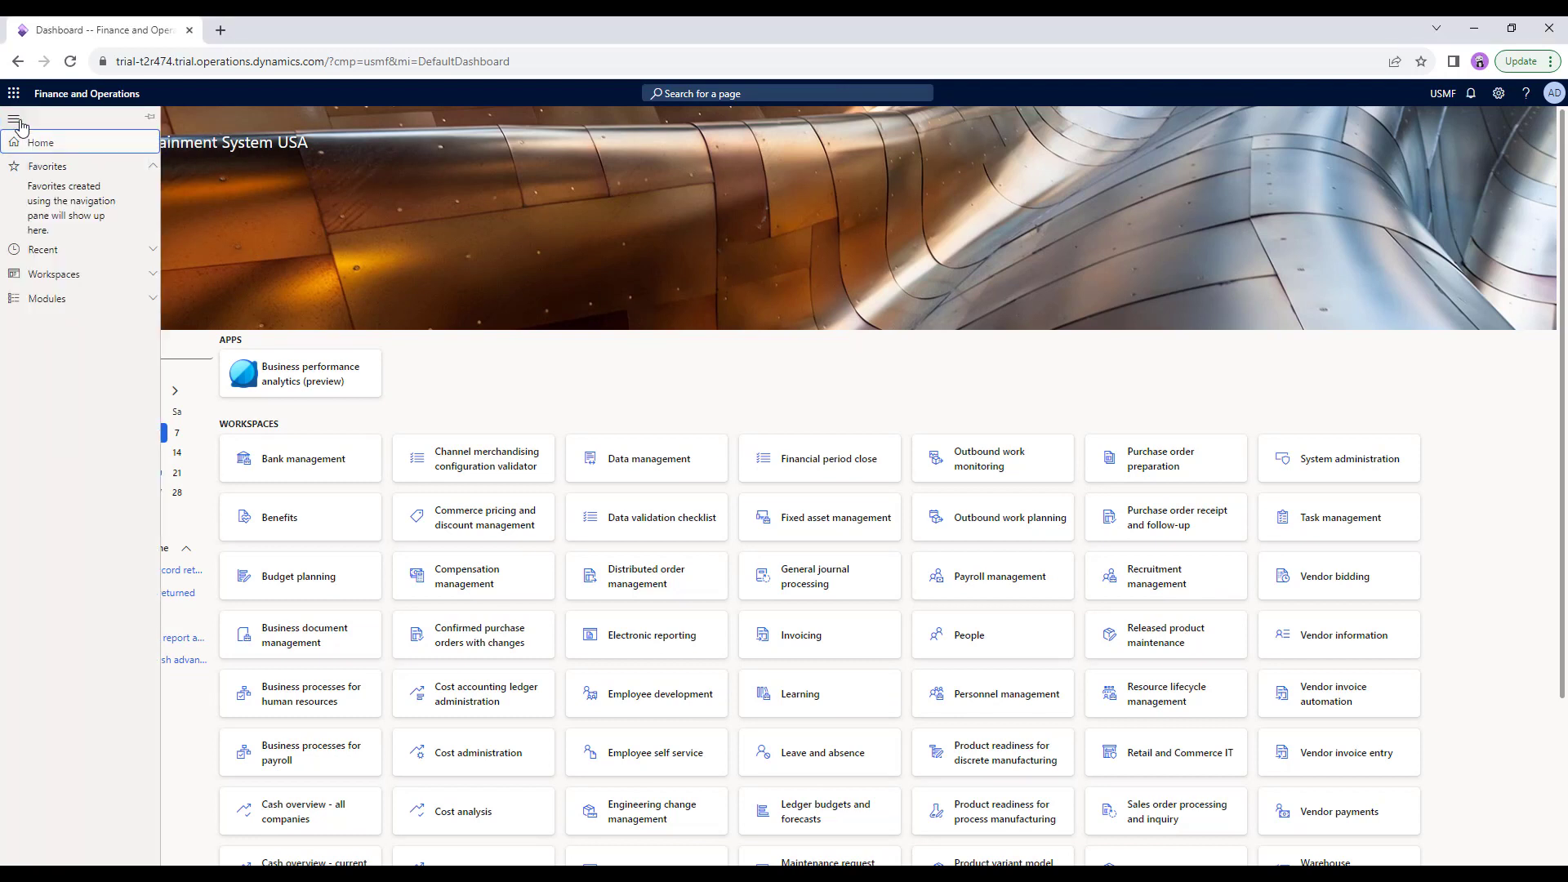
{"action": "left_click", "coordinate": [269, 195]}
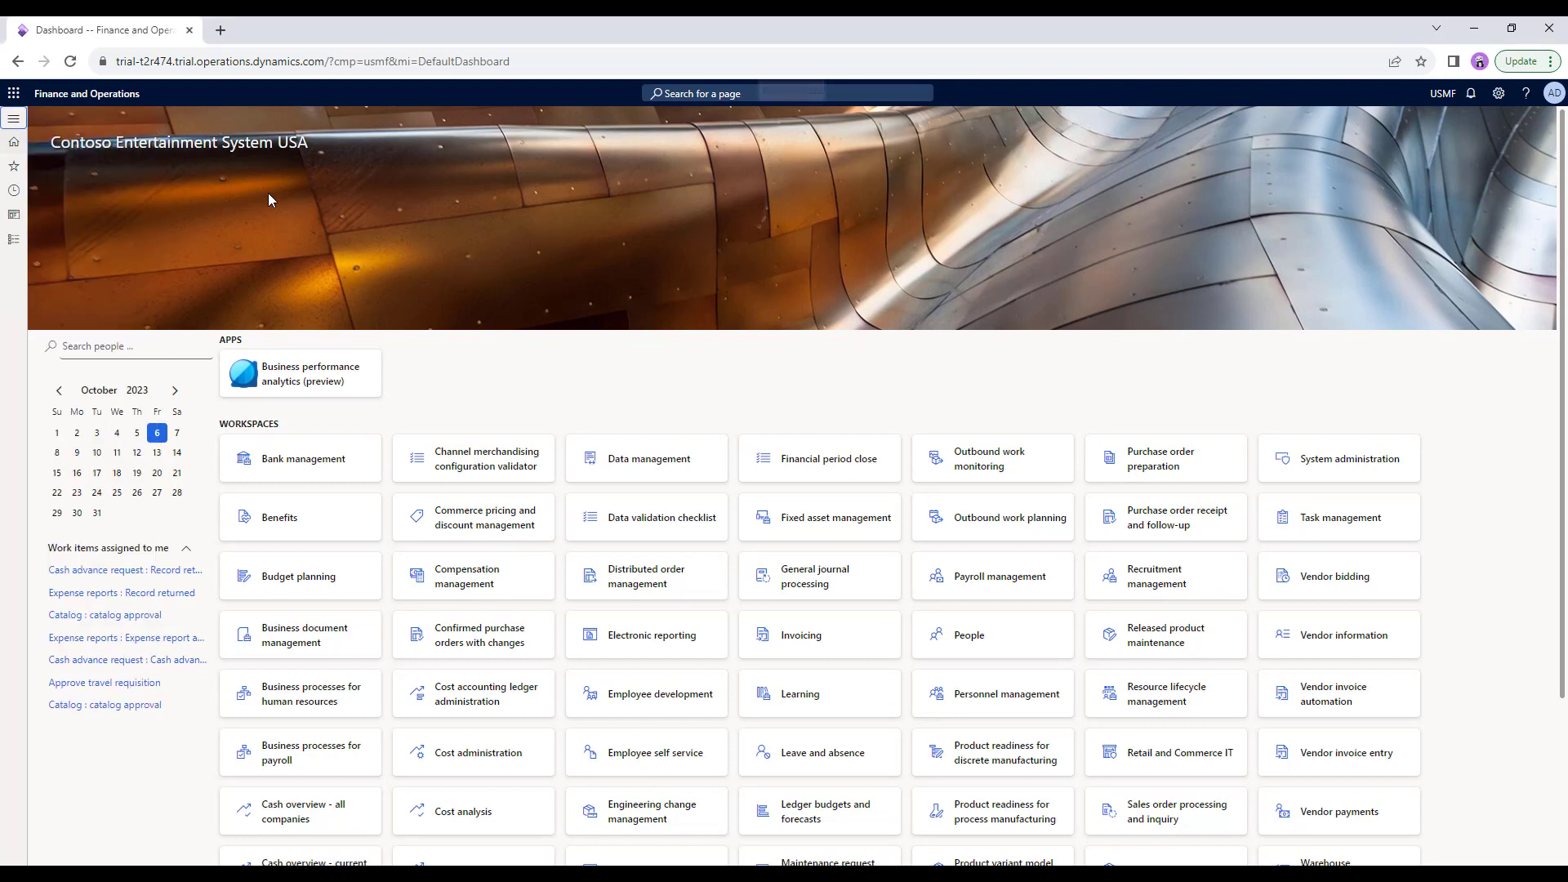
{"action": "left_click", "coordinate": [14, 119]}
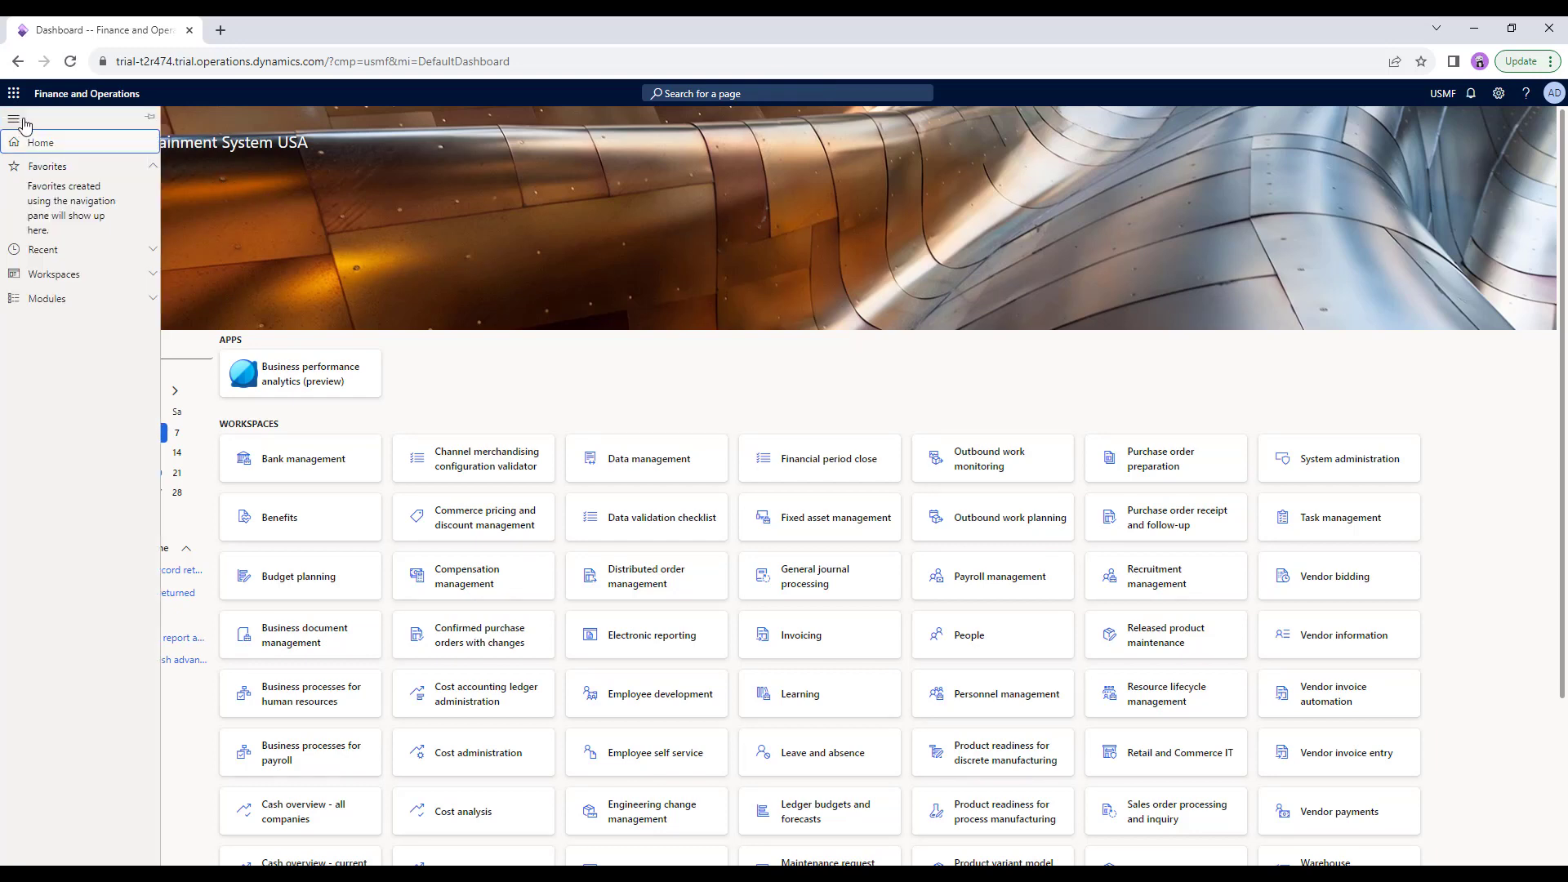
{"action": "left_click", "coordinate": [148, 120]}
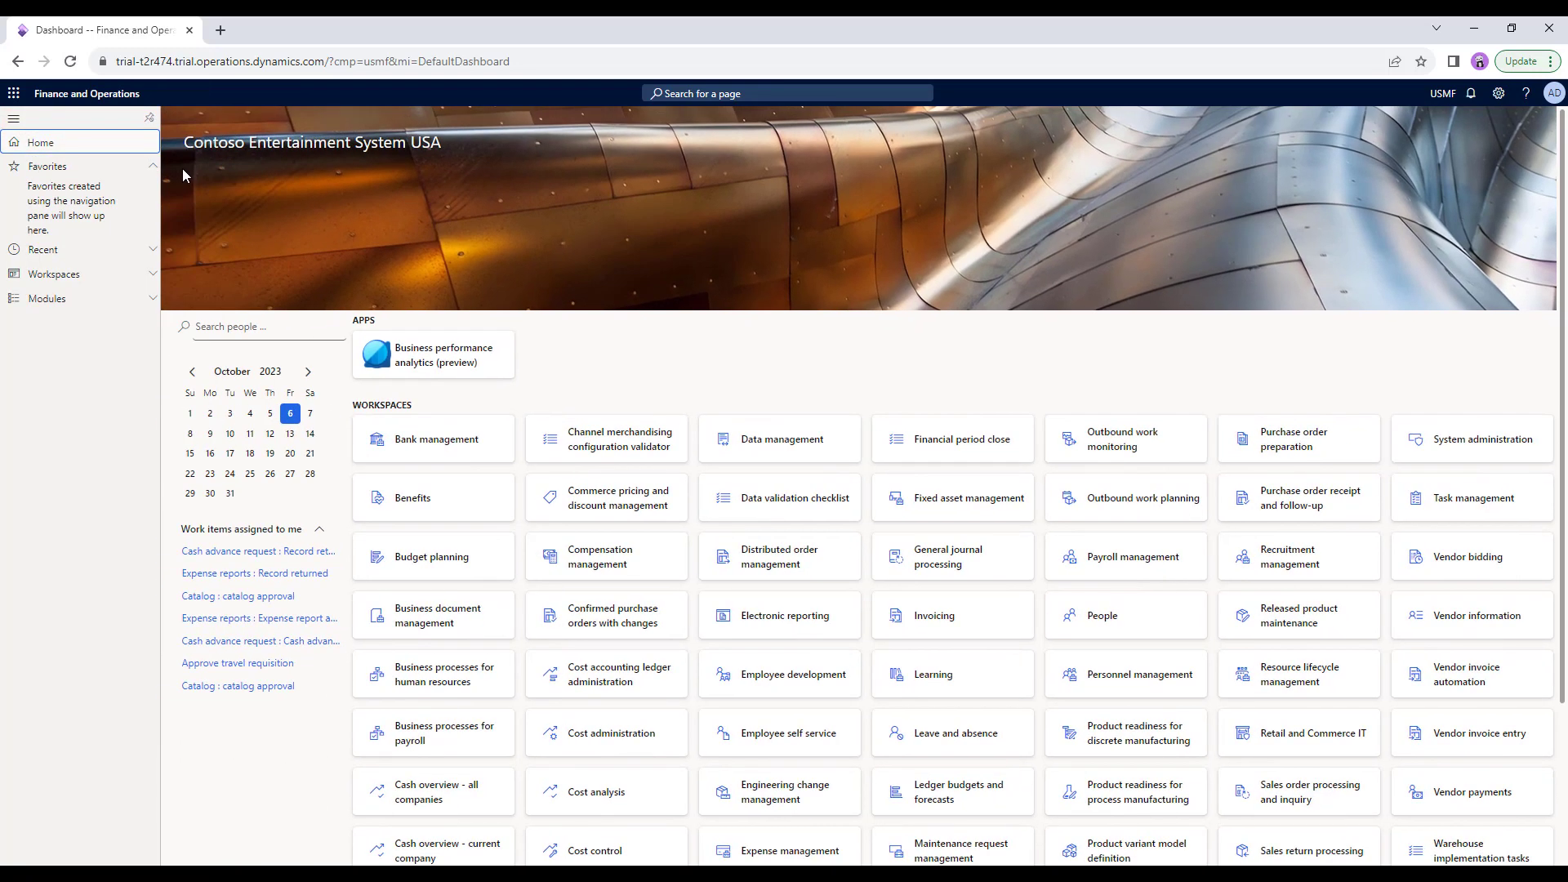
{"action": "left_click", "coordinate": [150, 121]}
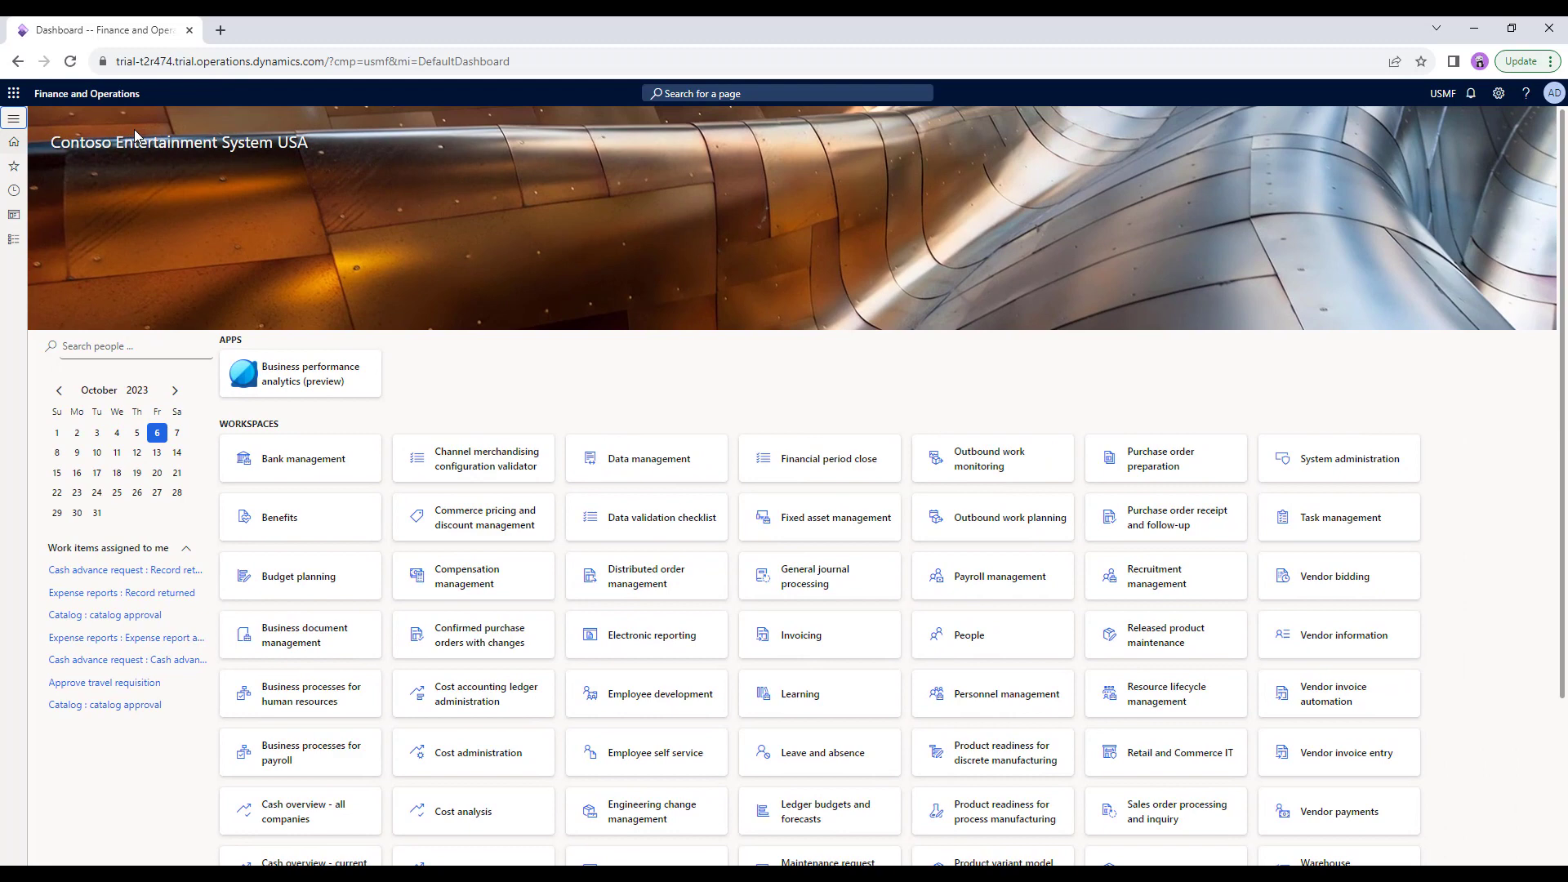
{"action": "key", "text": "alt+F1"}
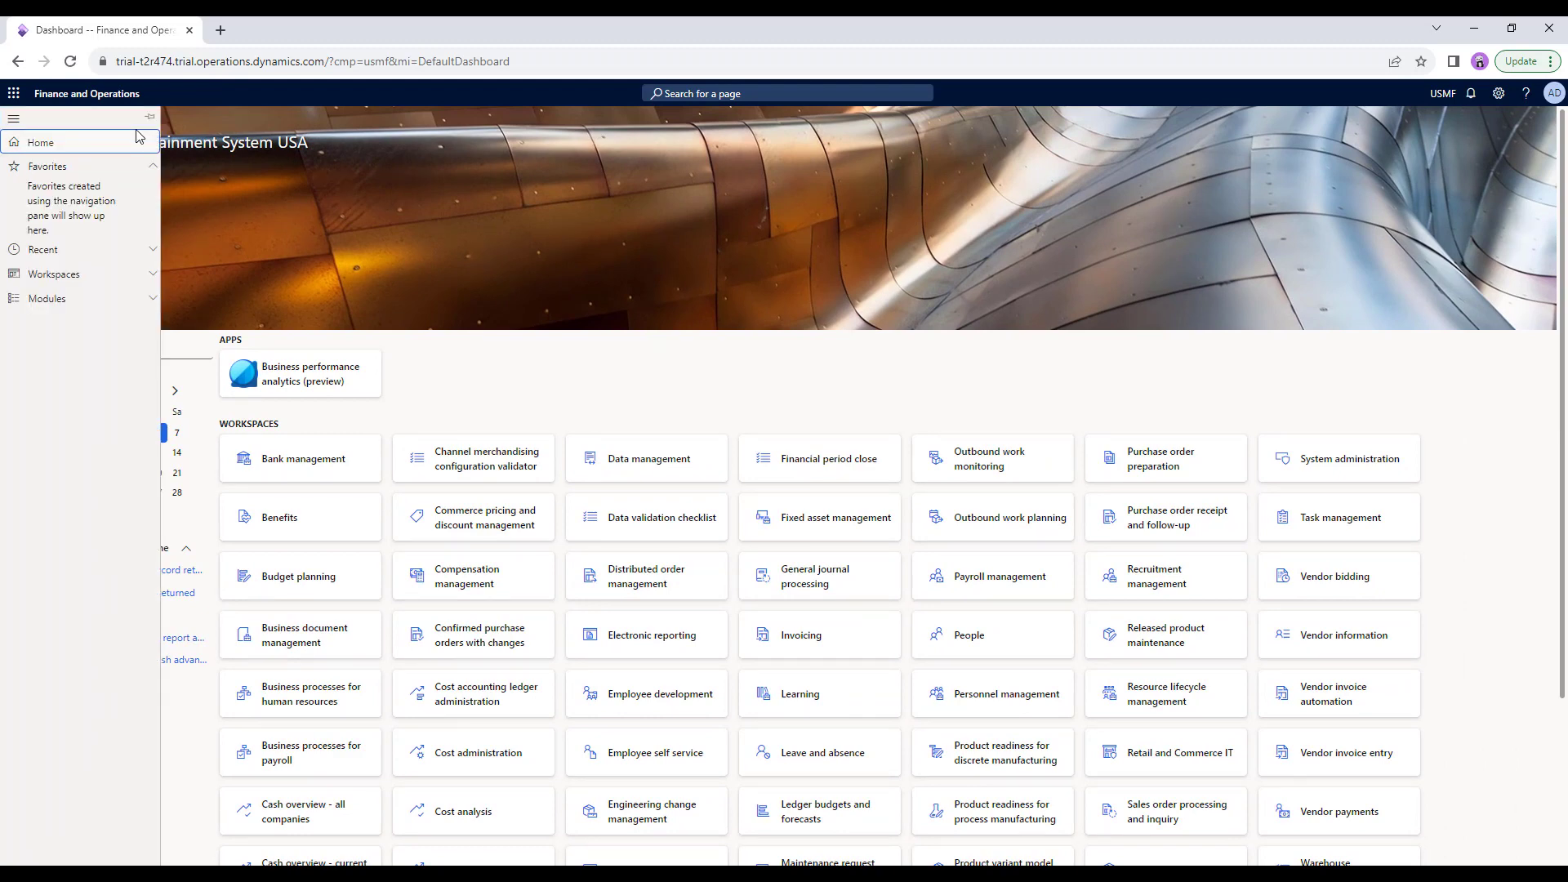
{"action": "left_click", "coordinate": [149, 117]}
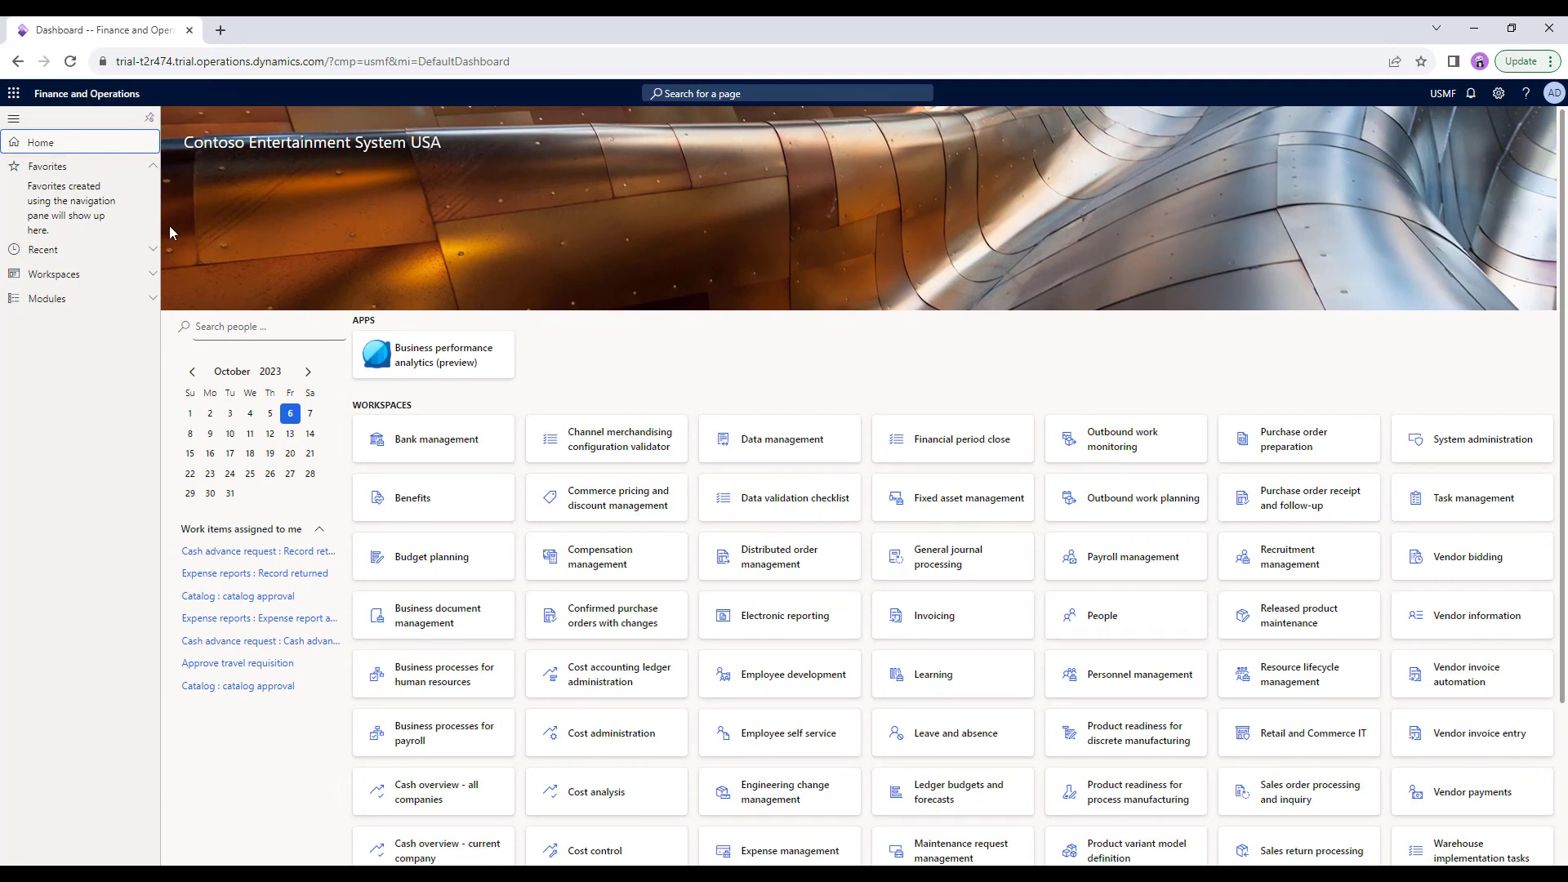
{"action": "key", "text": "alt+F1"}
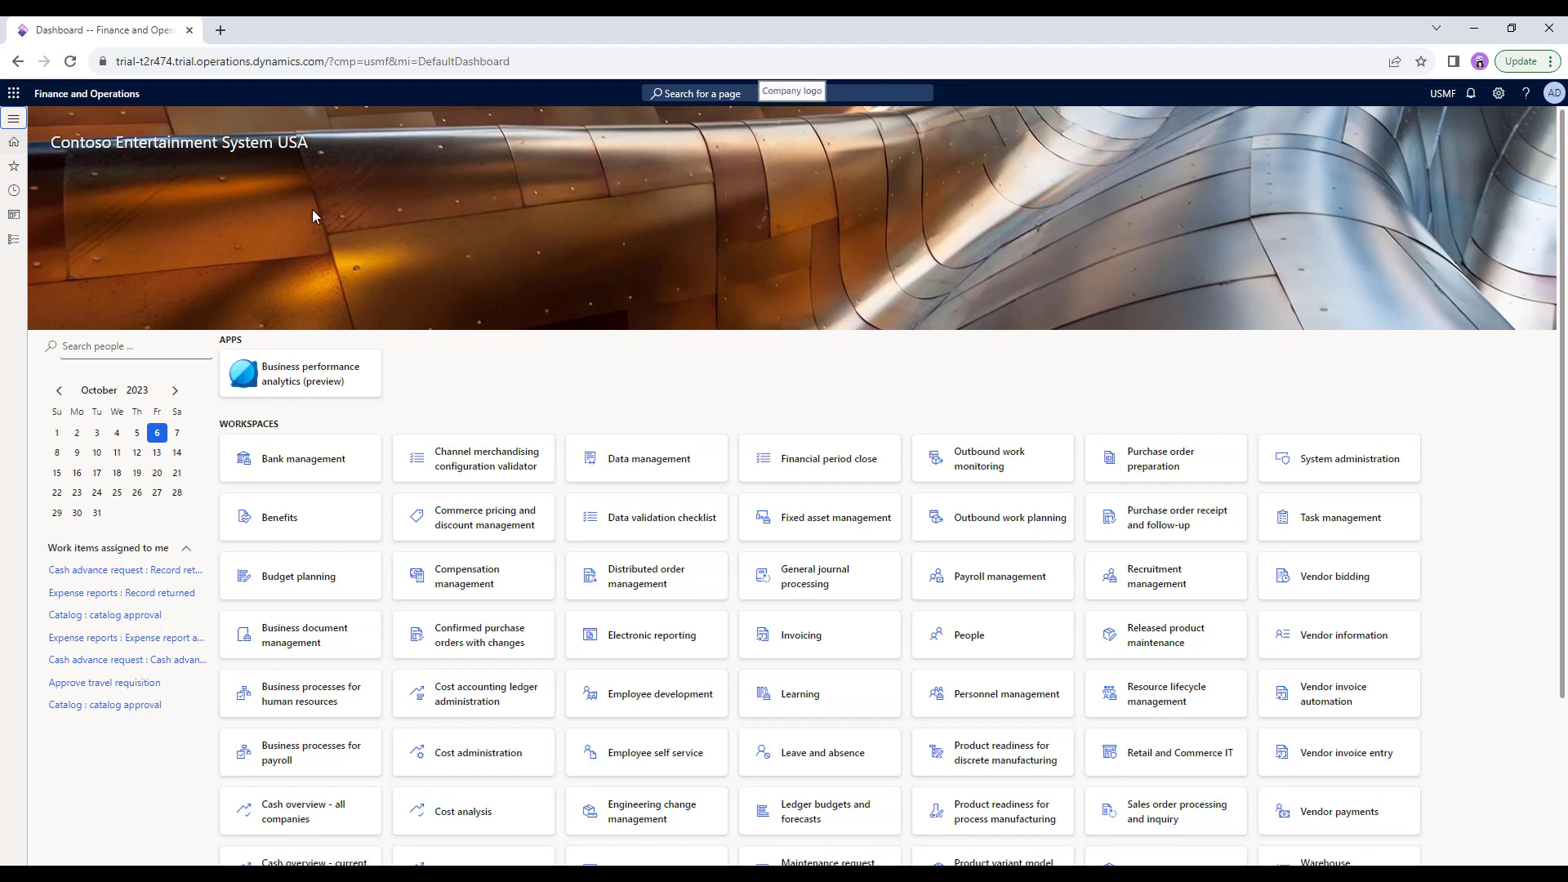
{"action": "left_click", "coordinate": [14, 120]}
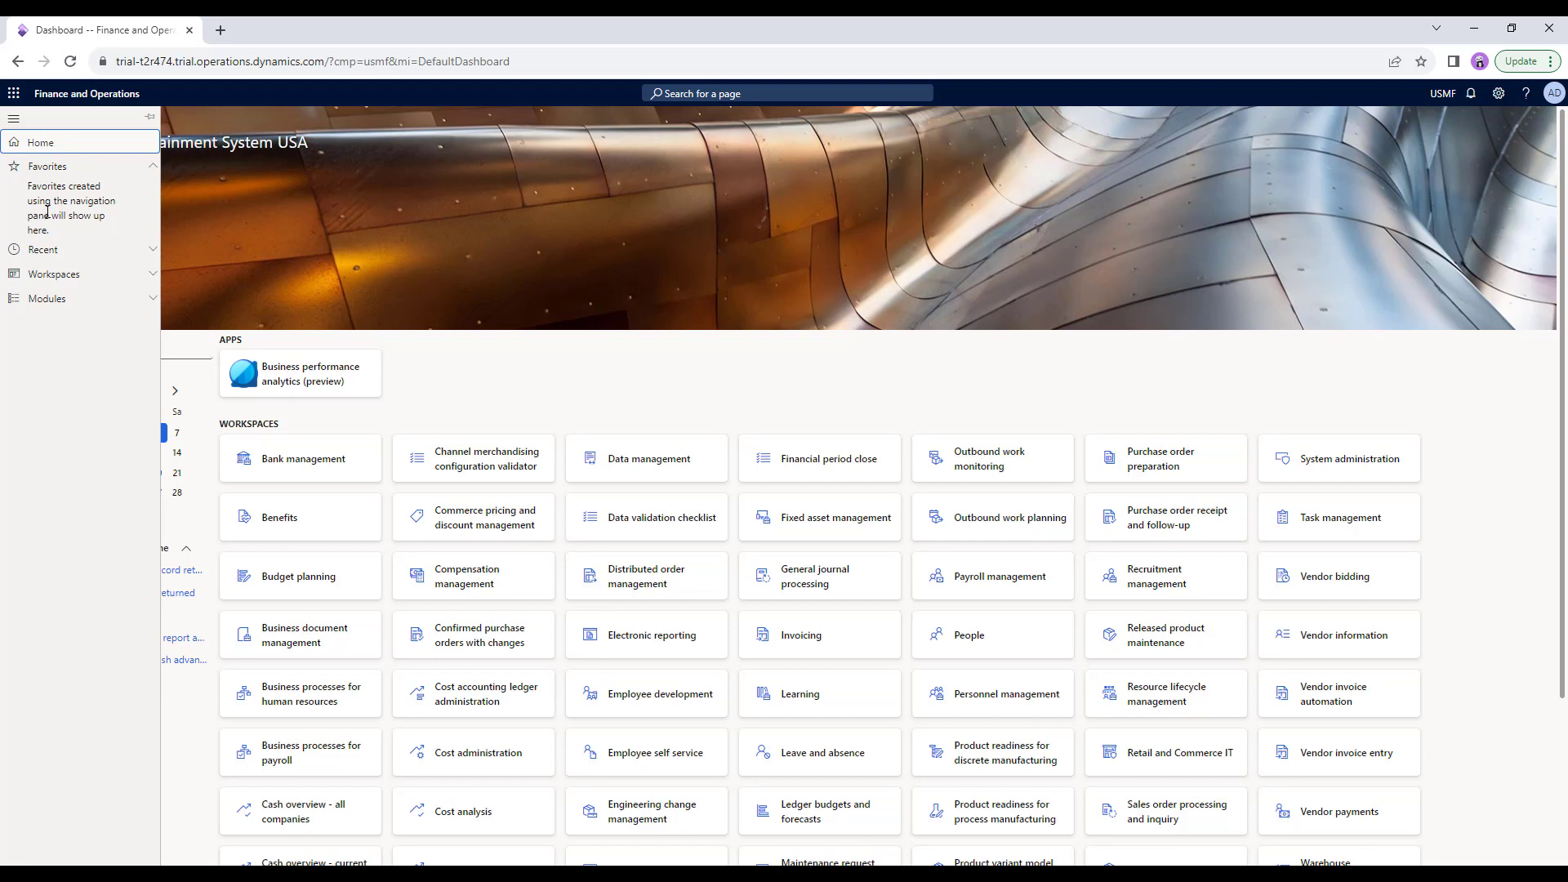
Preview the Recent and Workspaces lists, then expand Modules from Accounts payable to Payroll.
{"action": "key", "text": "Tab"}
{"action": "key", "text": "Tab"}
{"action": "left_click", "coordinate": [101, 258]}
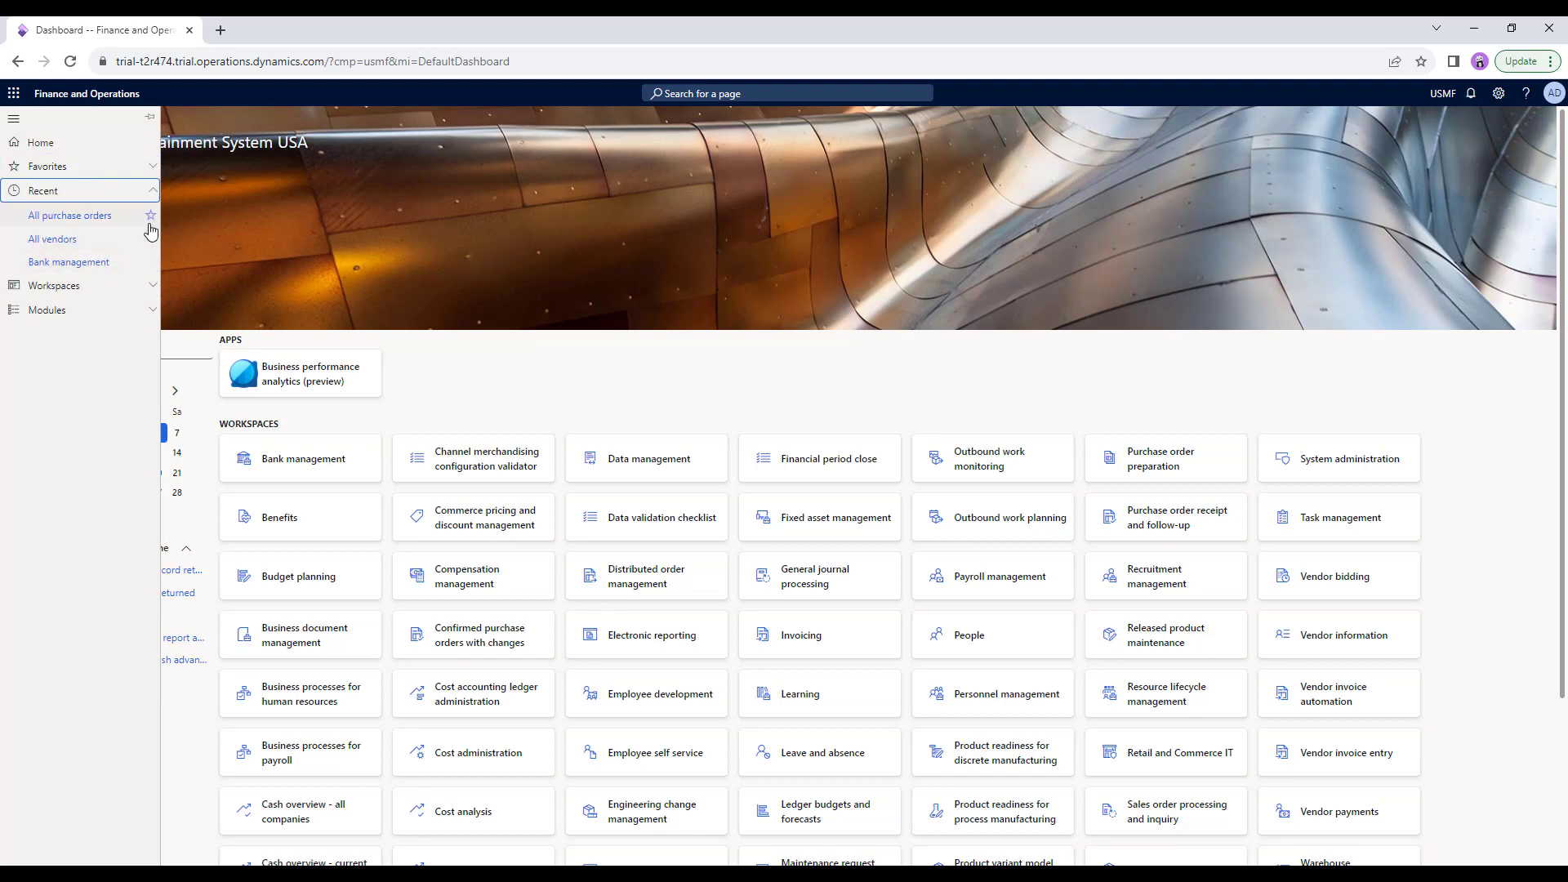
{"action": "left_click", "coordinate": [127, 286]}
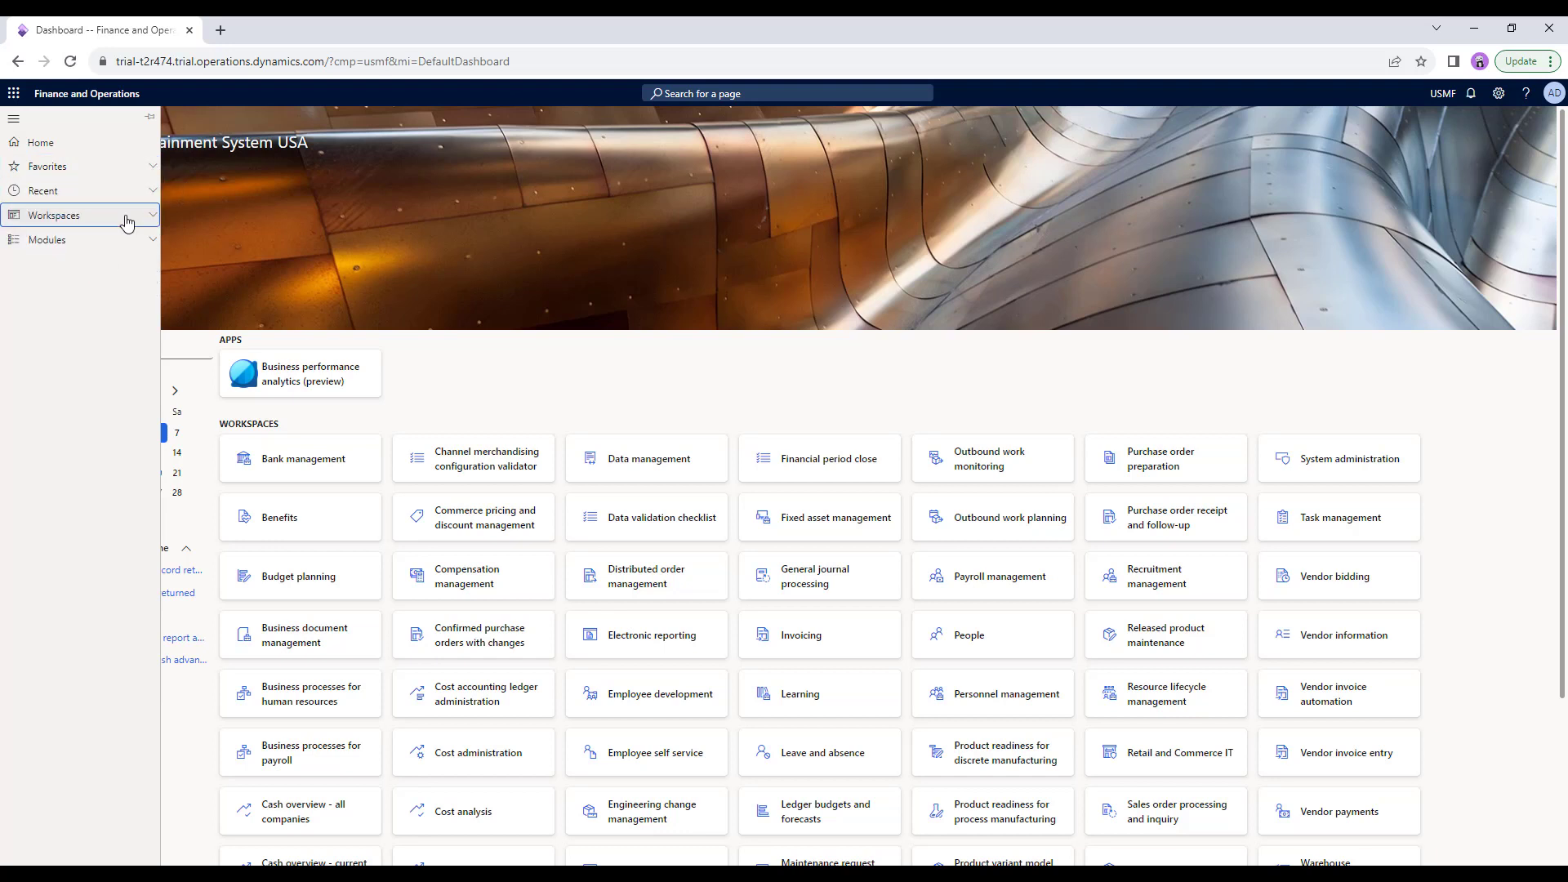
{"action": "left_click", "coordinate": [127, 221]}
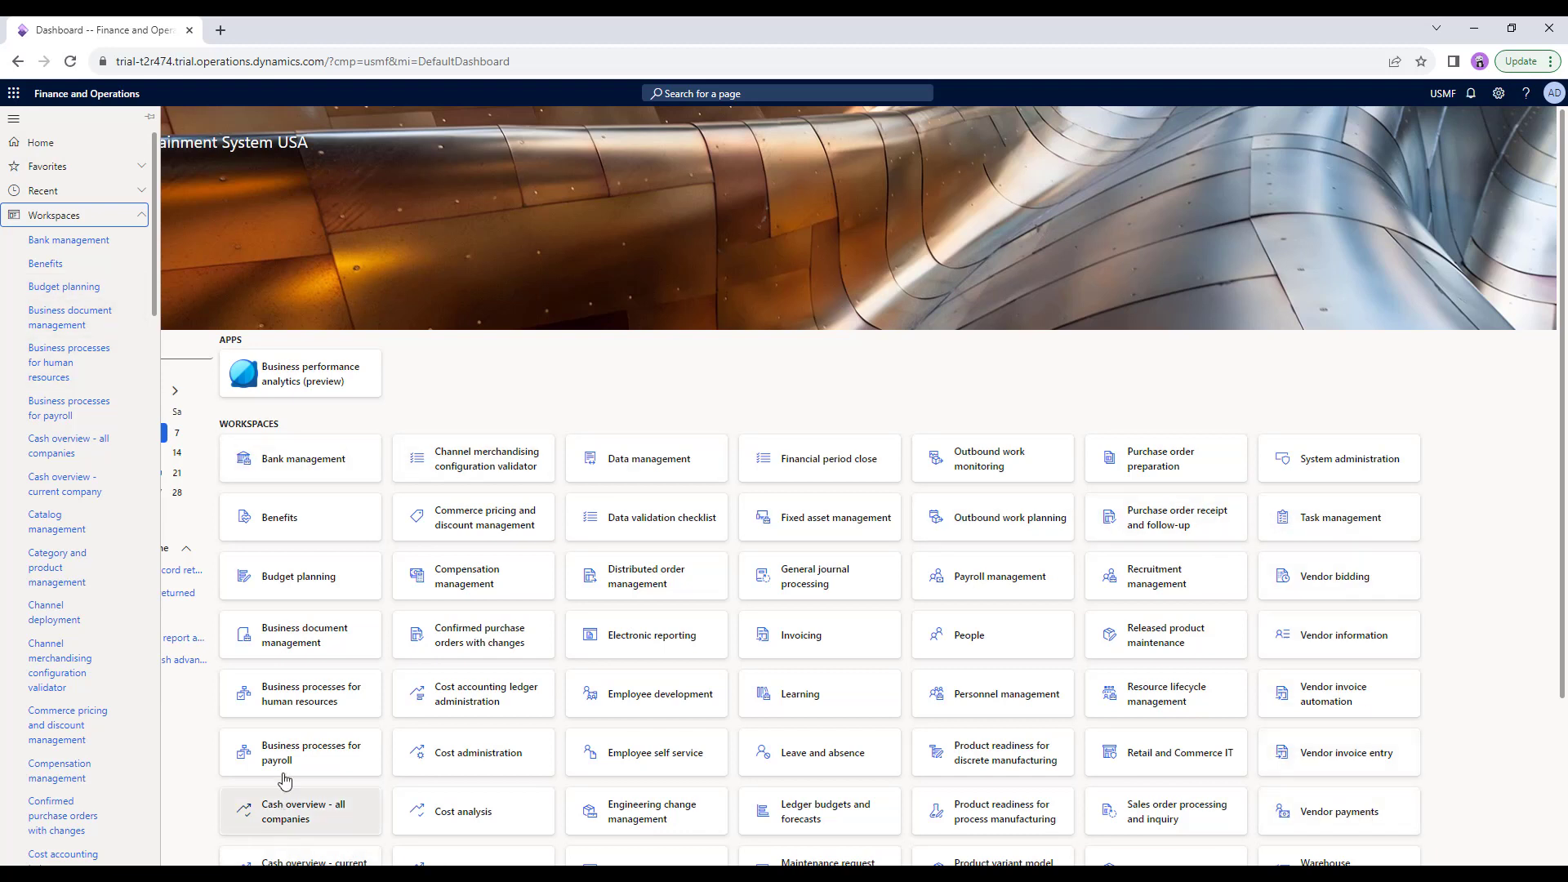
{"action": "left_click", "coordinate": [144, 219]}
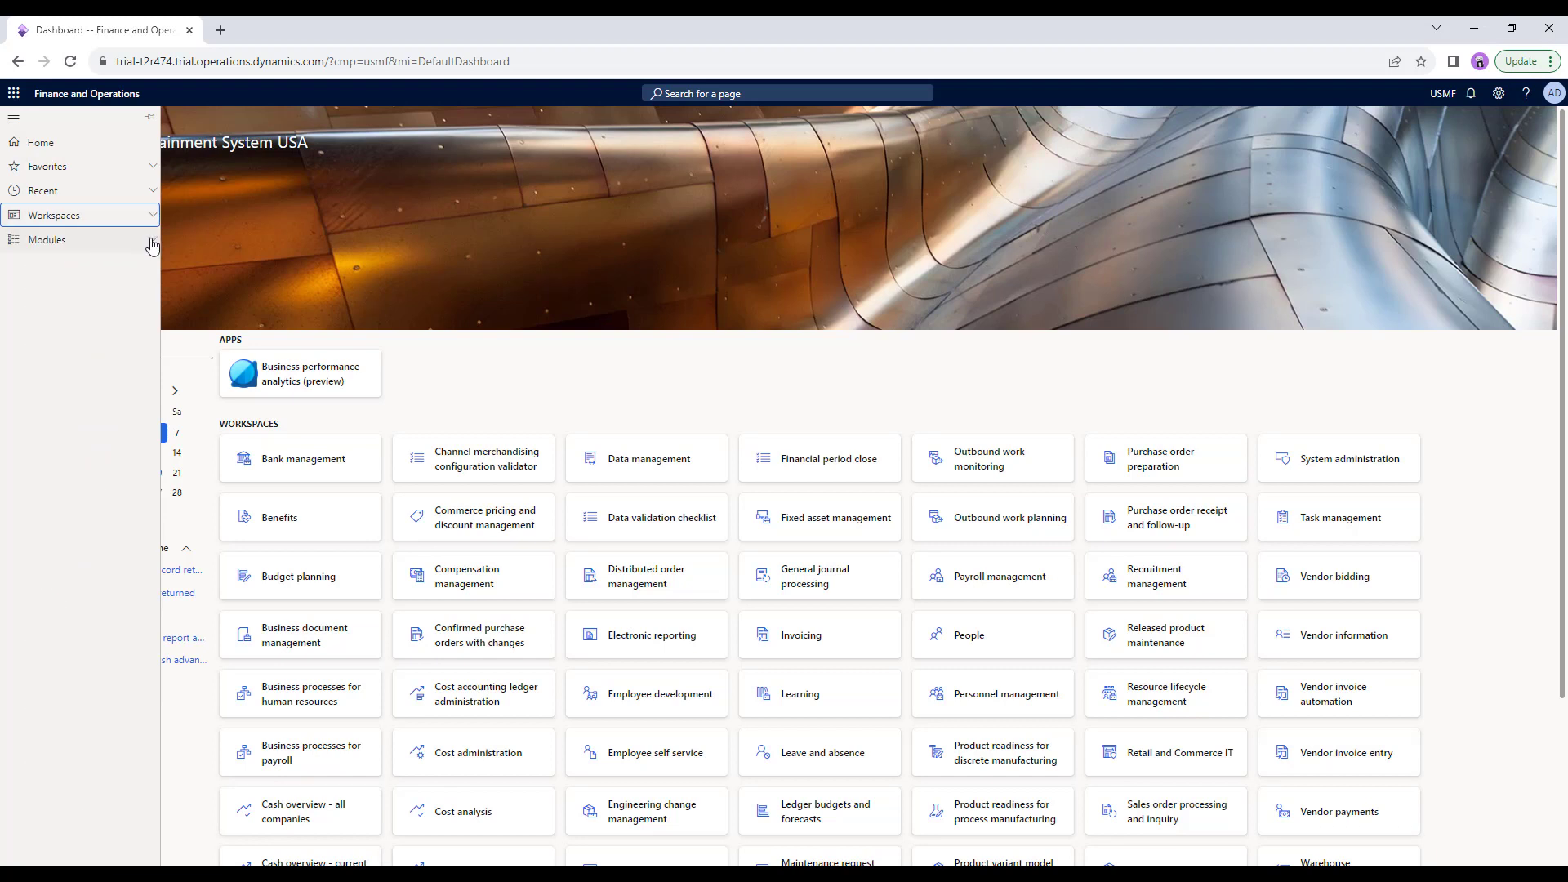
{"action": "left_click", "coordinate": [152, 242]}
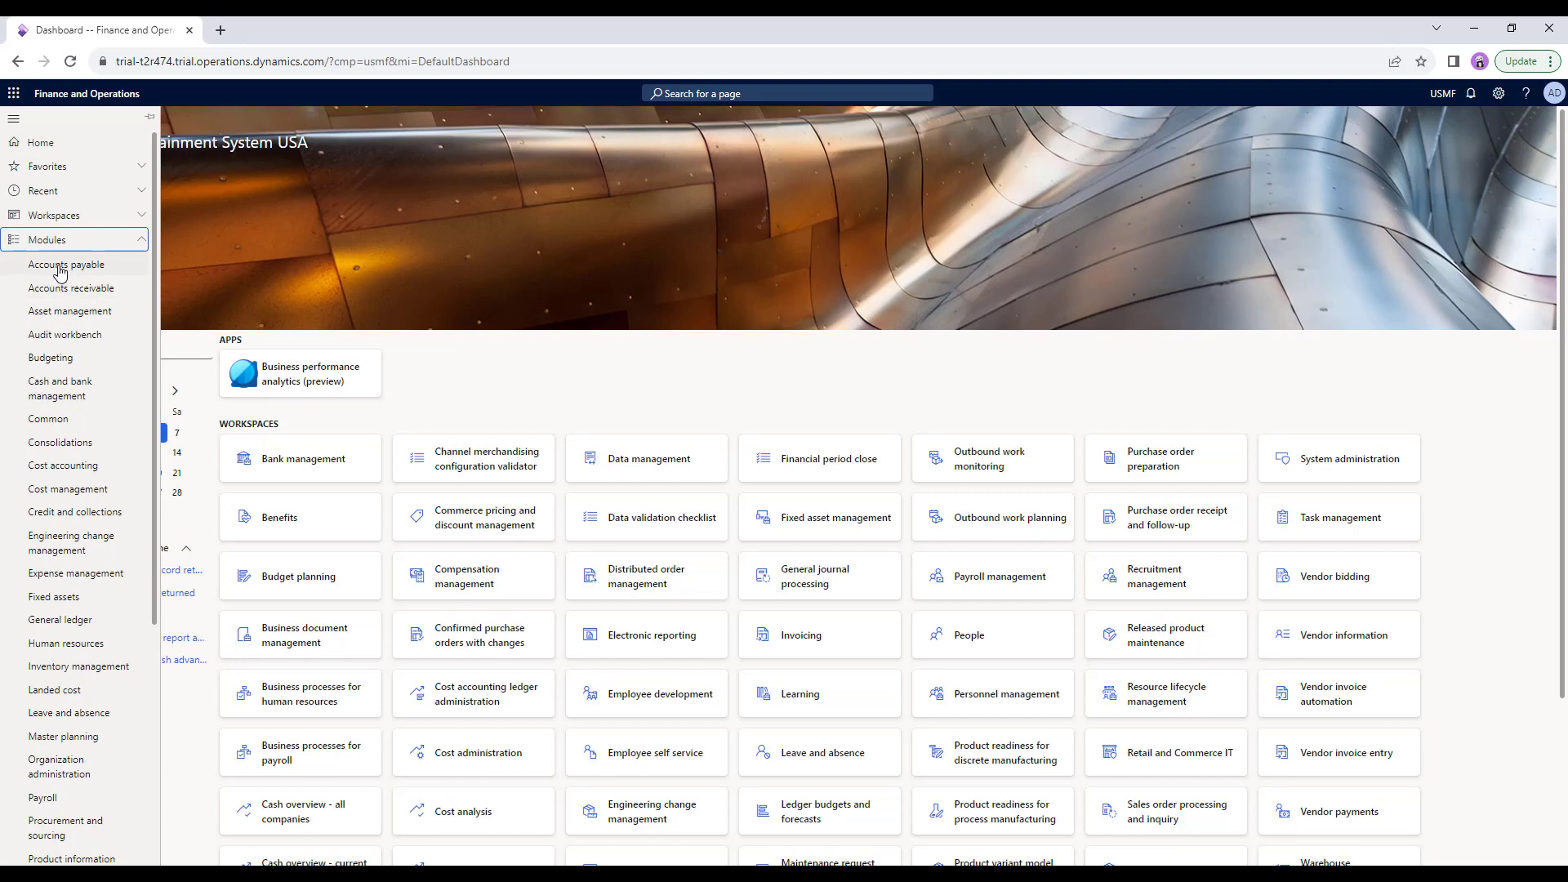
Star All vendors in the Accounts payable menu and confirm it appears under Favorites.
{"action": "left_click", "coordinate": [59, 266]}
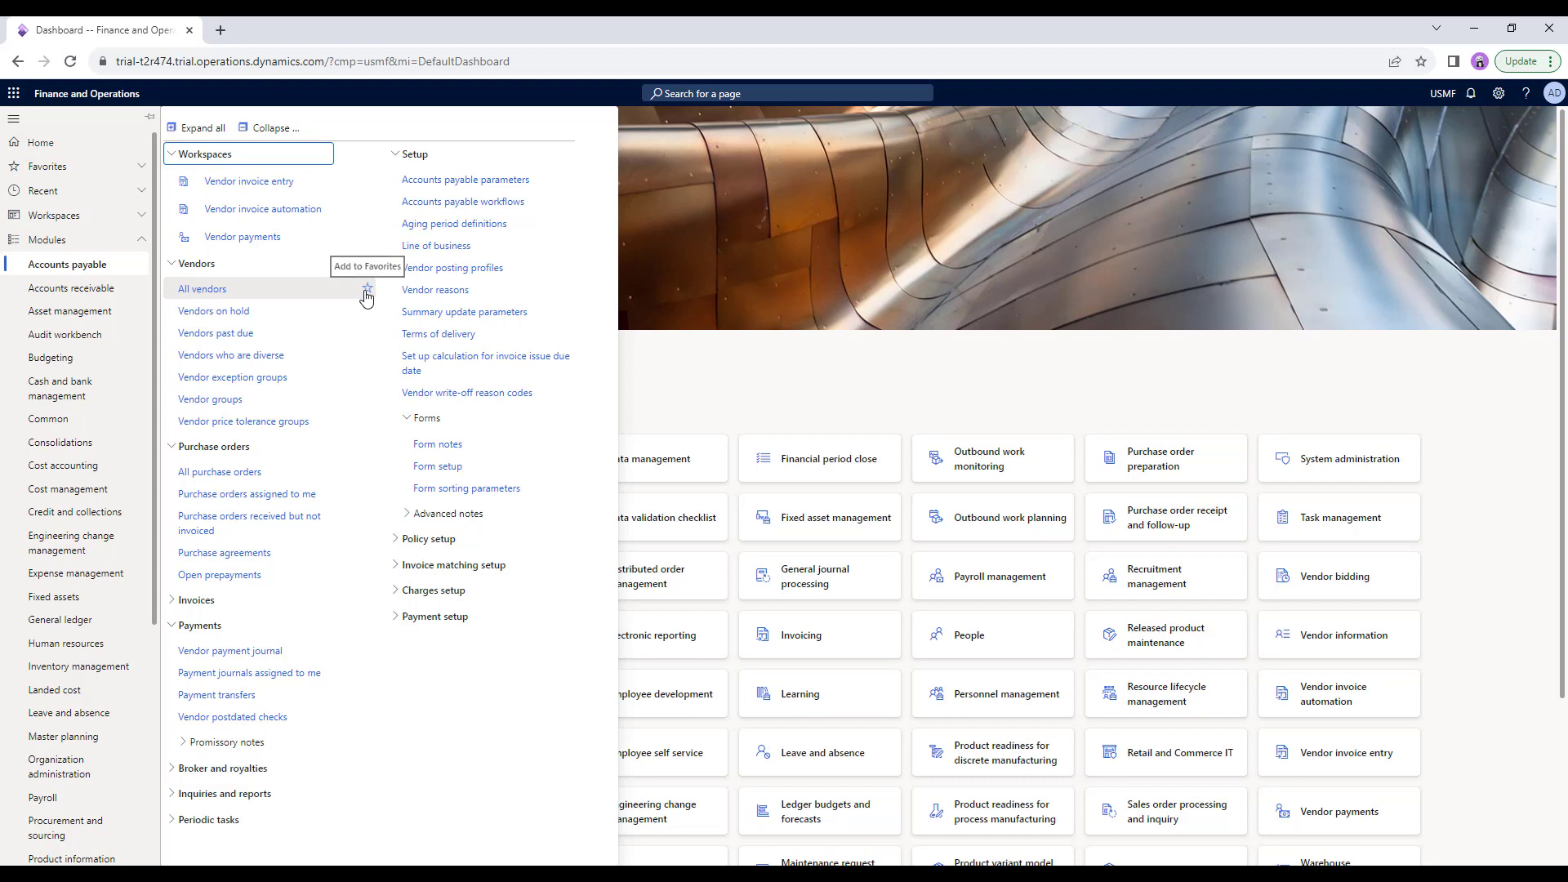
{"action": "left_click", "coordinate": [143, 167]}
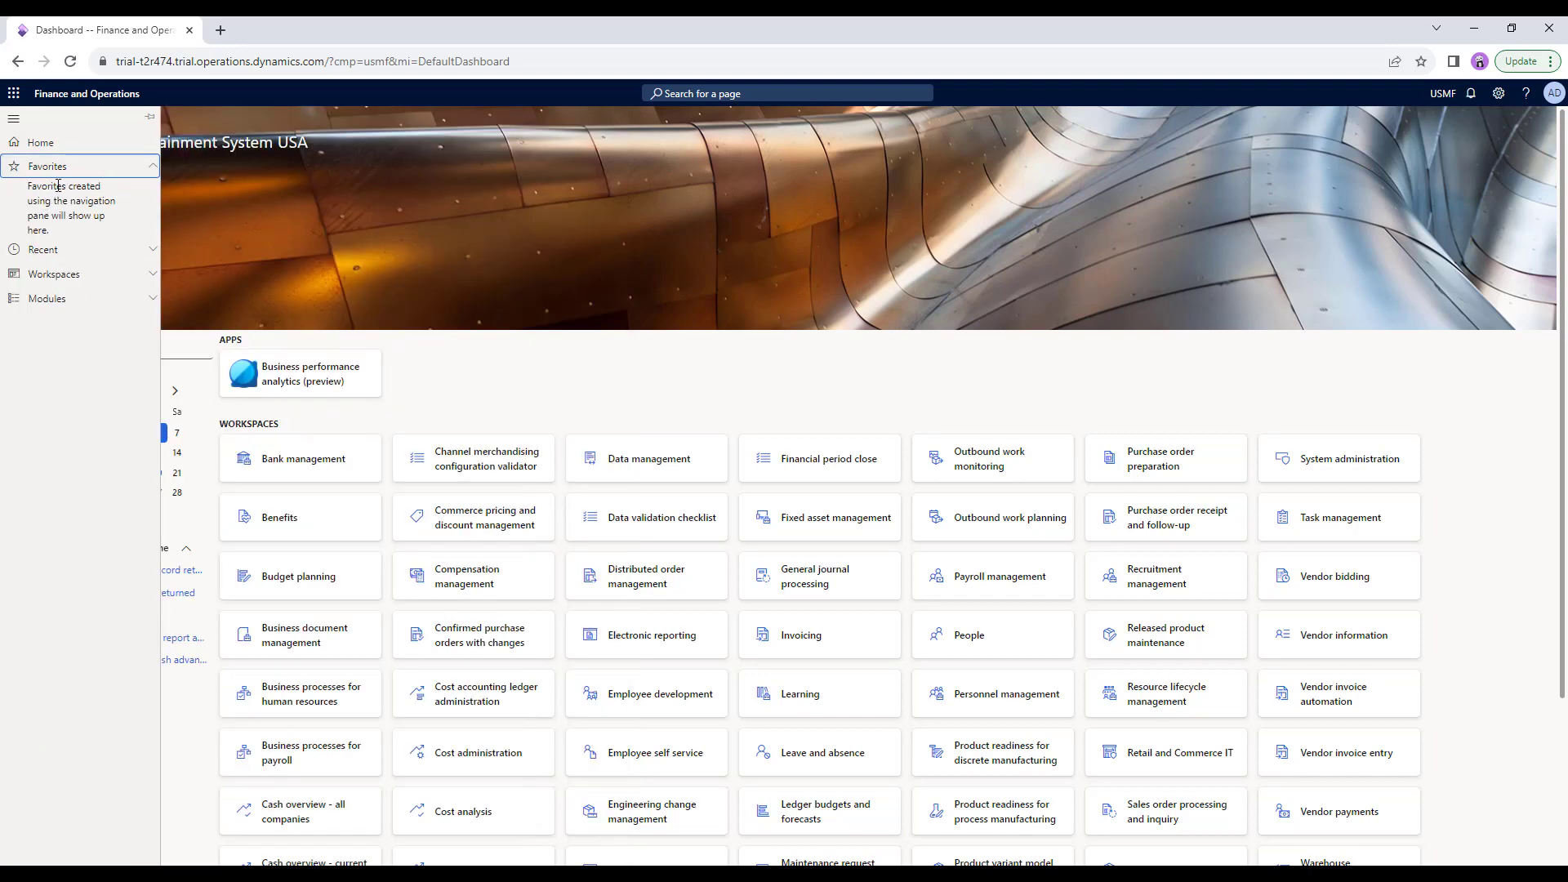
{"action": "left_click", "coordinate": [144, 300]}
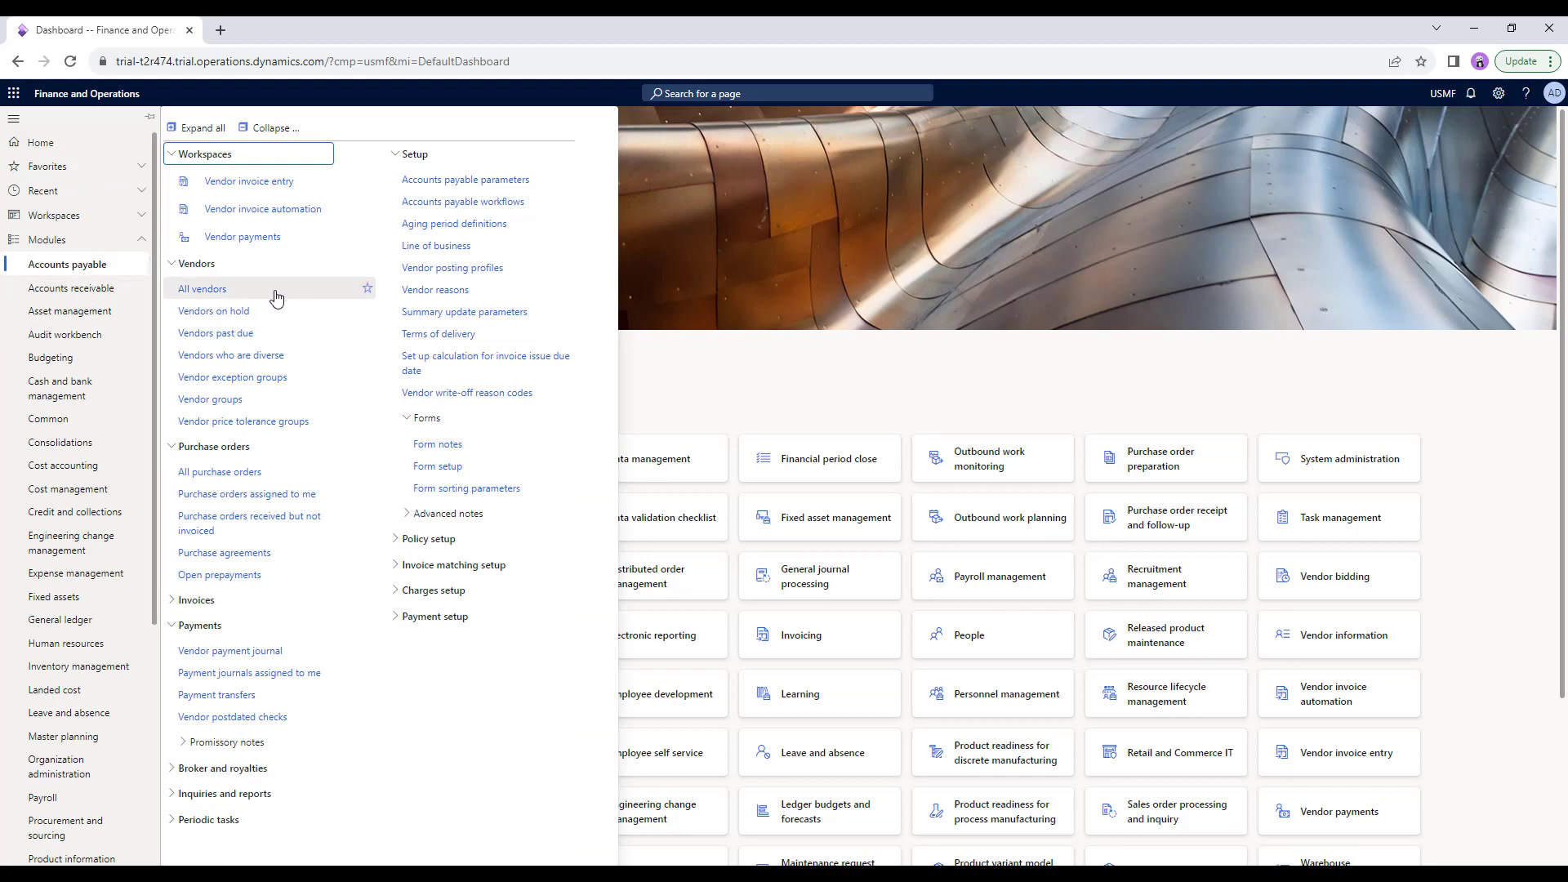
{"action": "left_click", "coordinate": [368, 289]}
{"action": "left_click", "coordinate": [143, 171]}
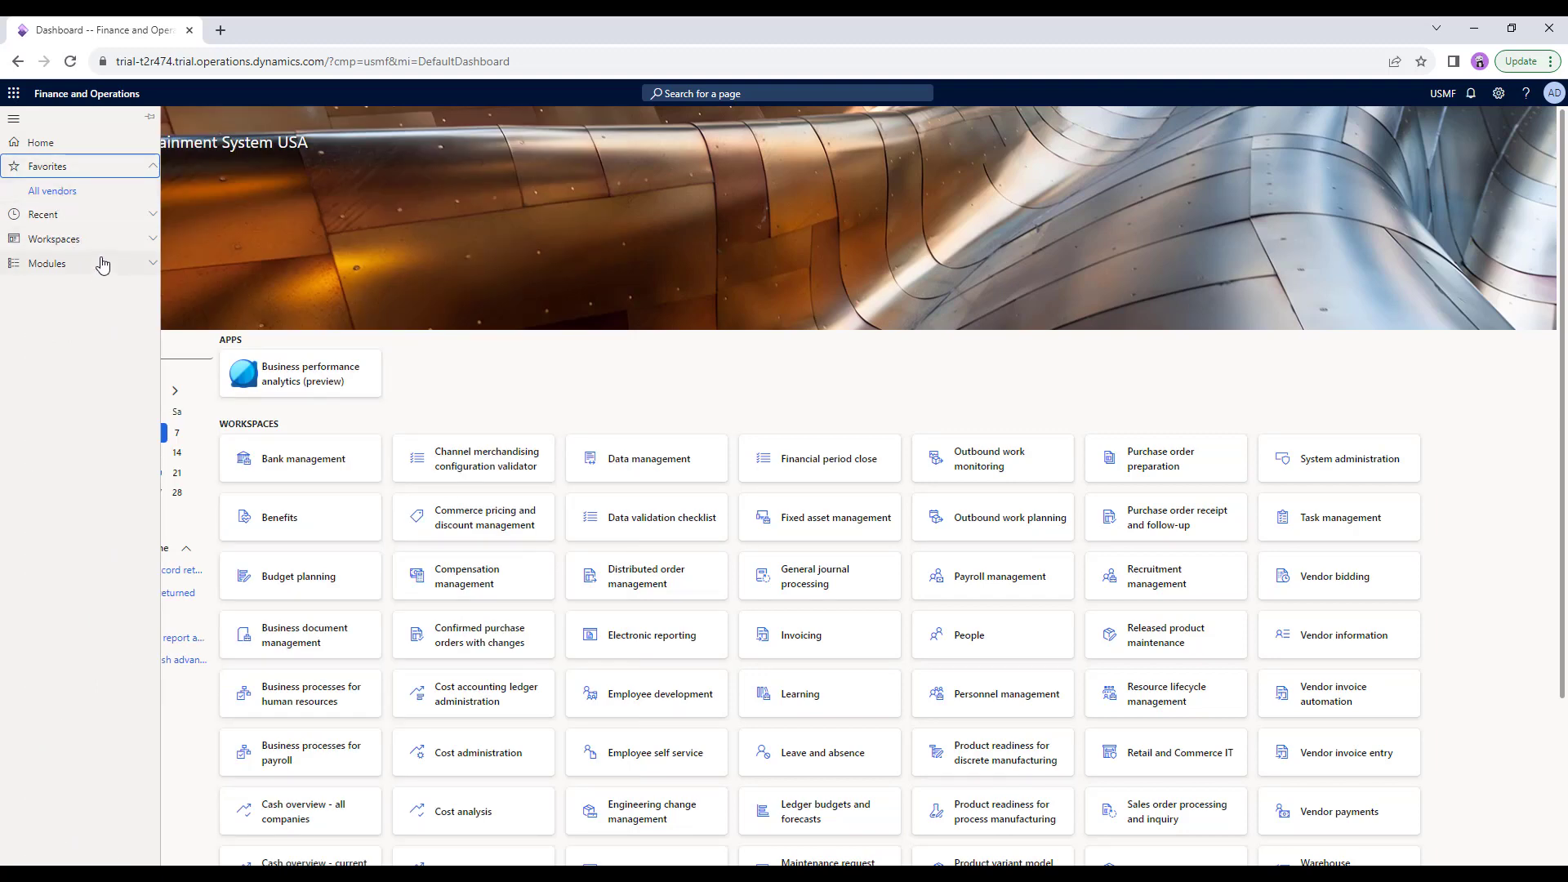
{"action": "left_click", "coordinate": [133, 263]}
{"action": "left_click", "coordinate": [134, 269]}
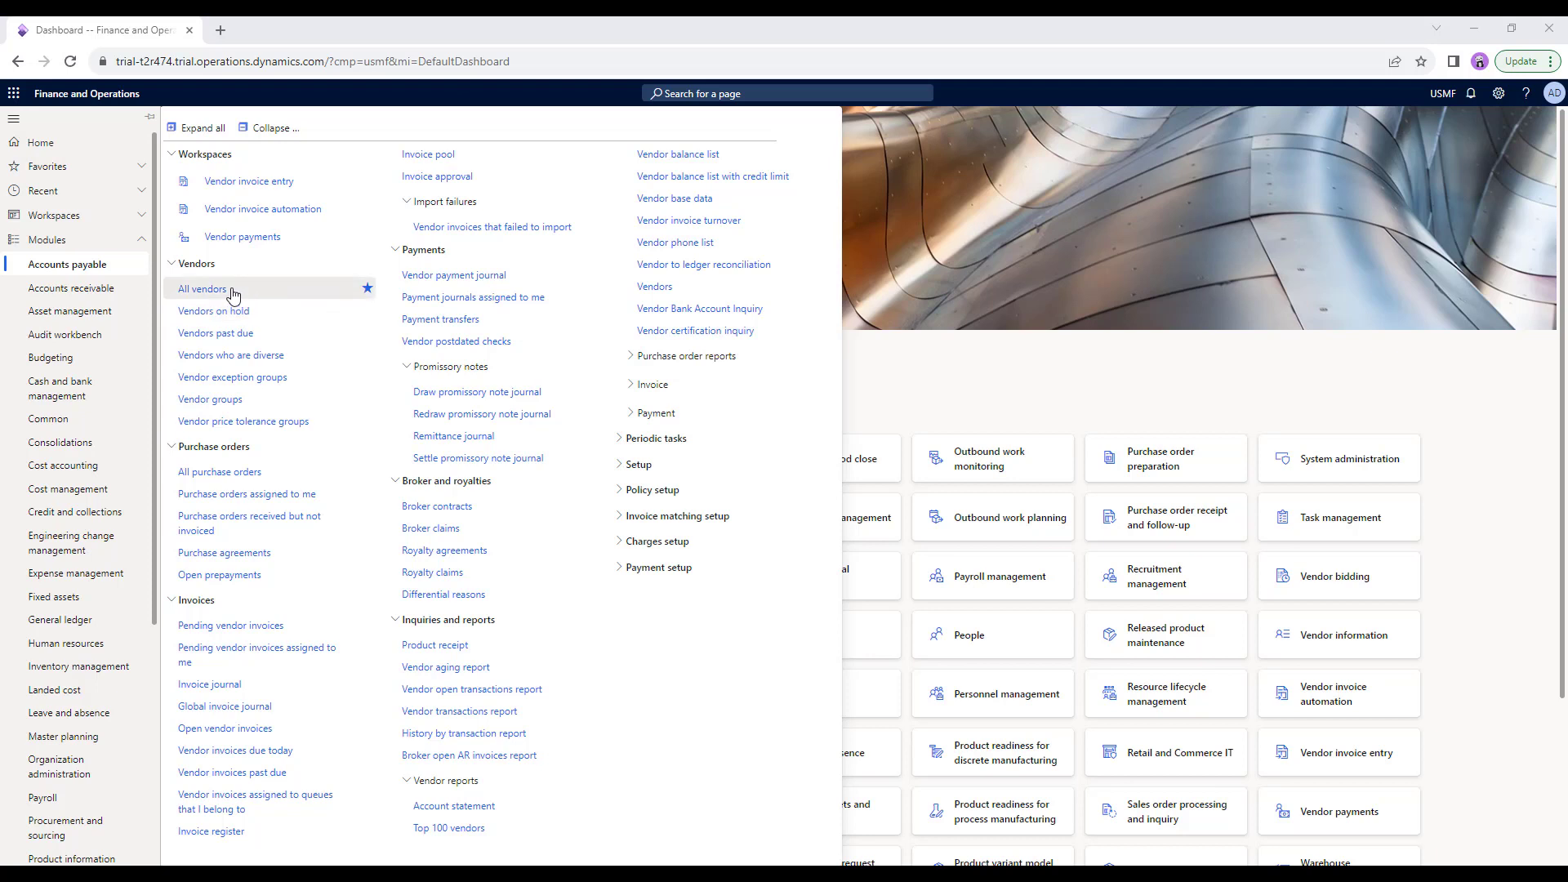
Toggle the Vendors group, expand Setup, then collapse and re-expand all Accounts payable groups.
{"action": "left_click", "coordinate": [173, 271]}
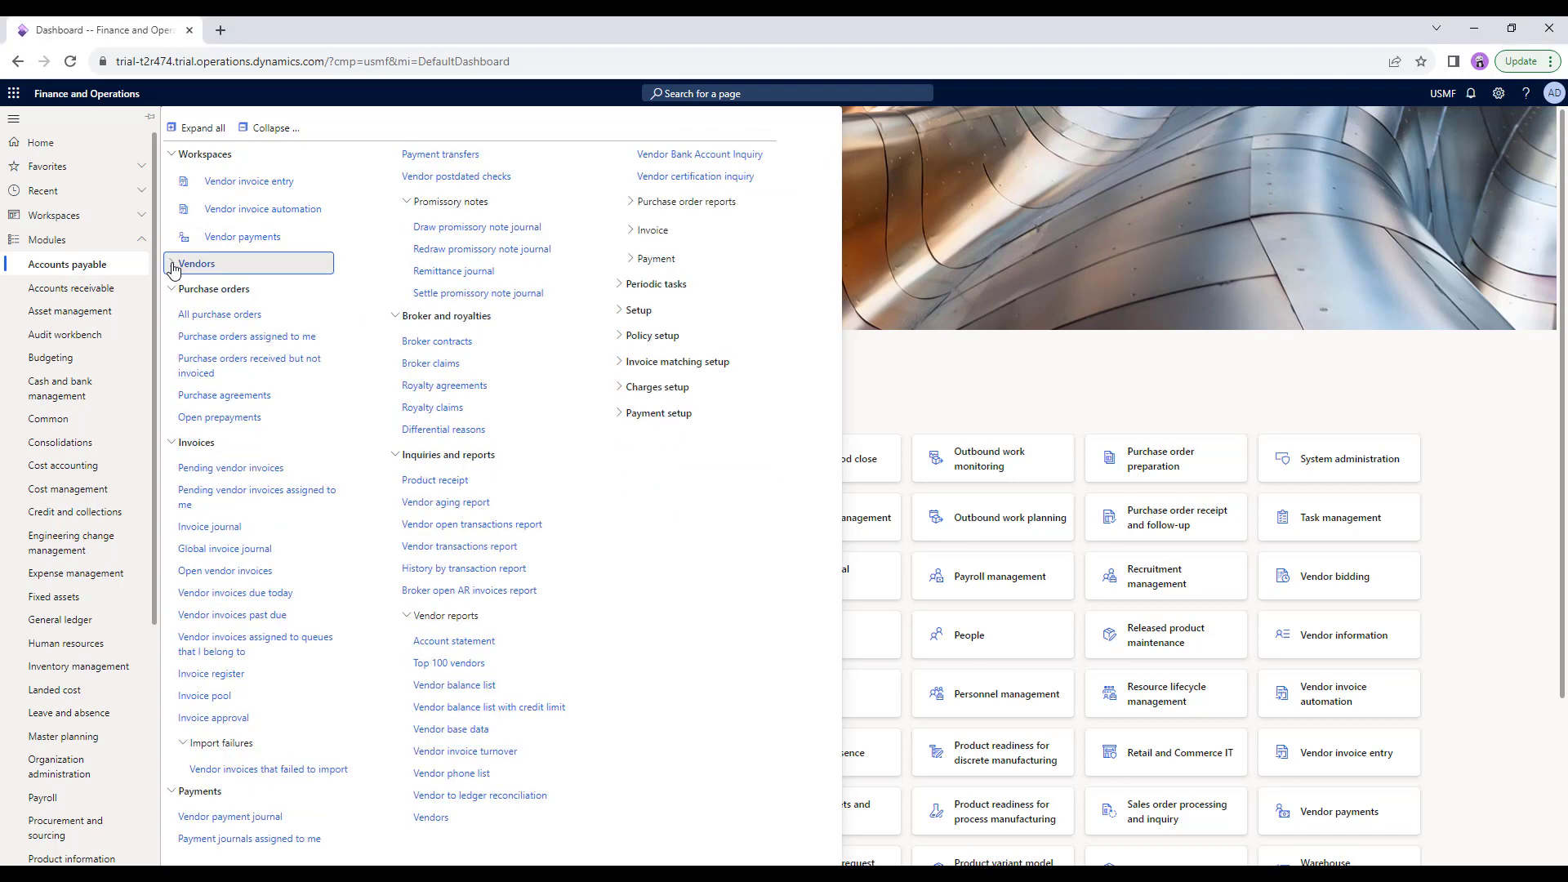
{"action": "left_click", "coordinate": [172, 270]}
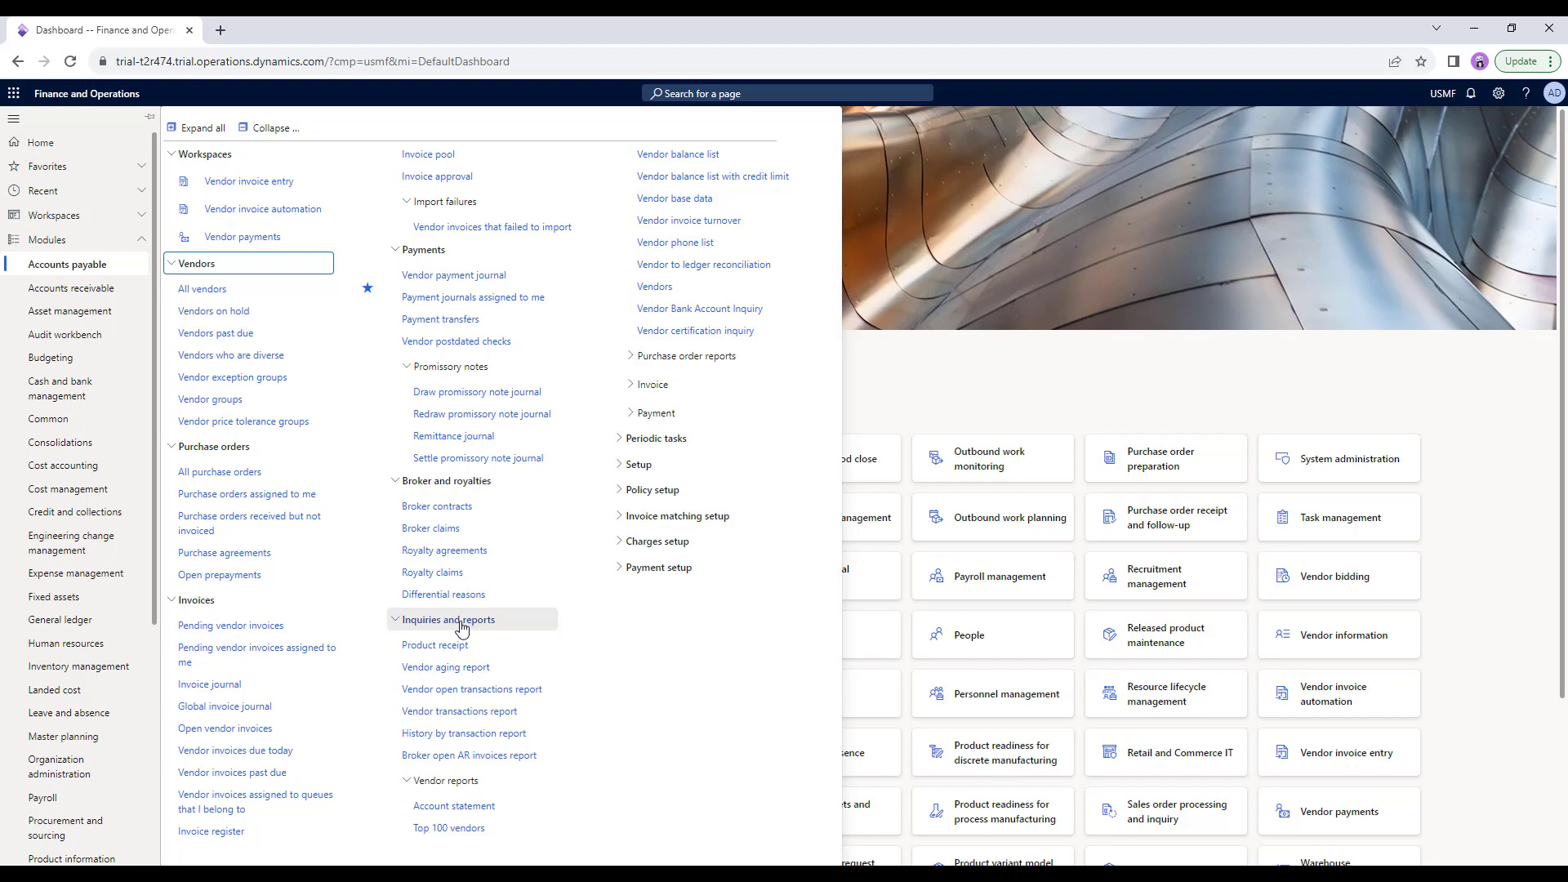
{"action": "left_click", "coordinate": [623, 465]}
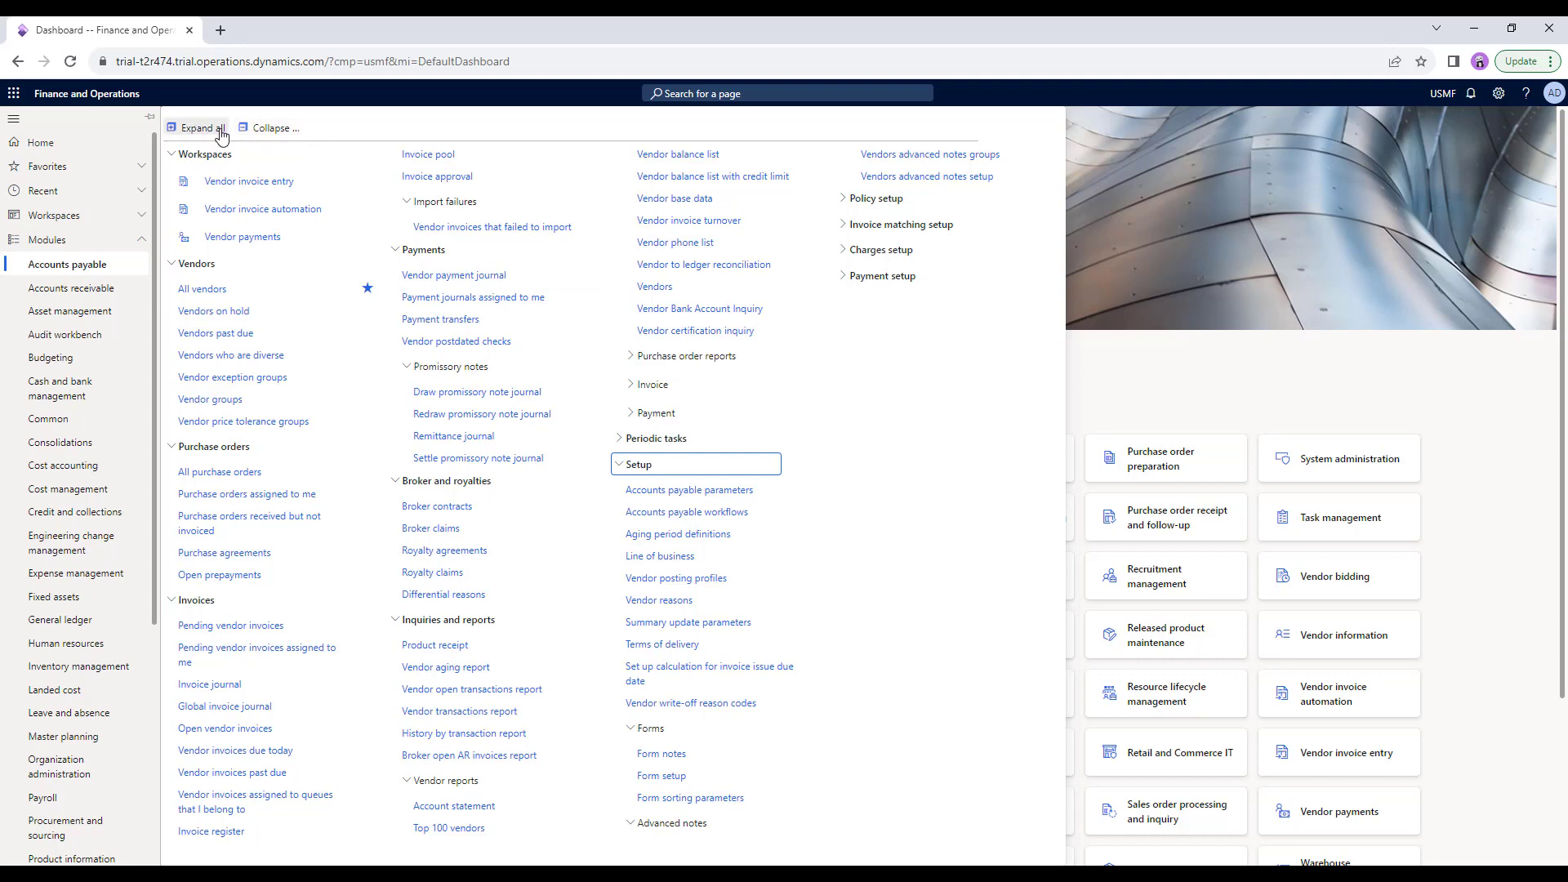
{"action": "left_click", "coordinate": [262, 133]}
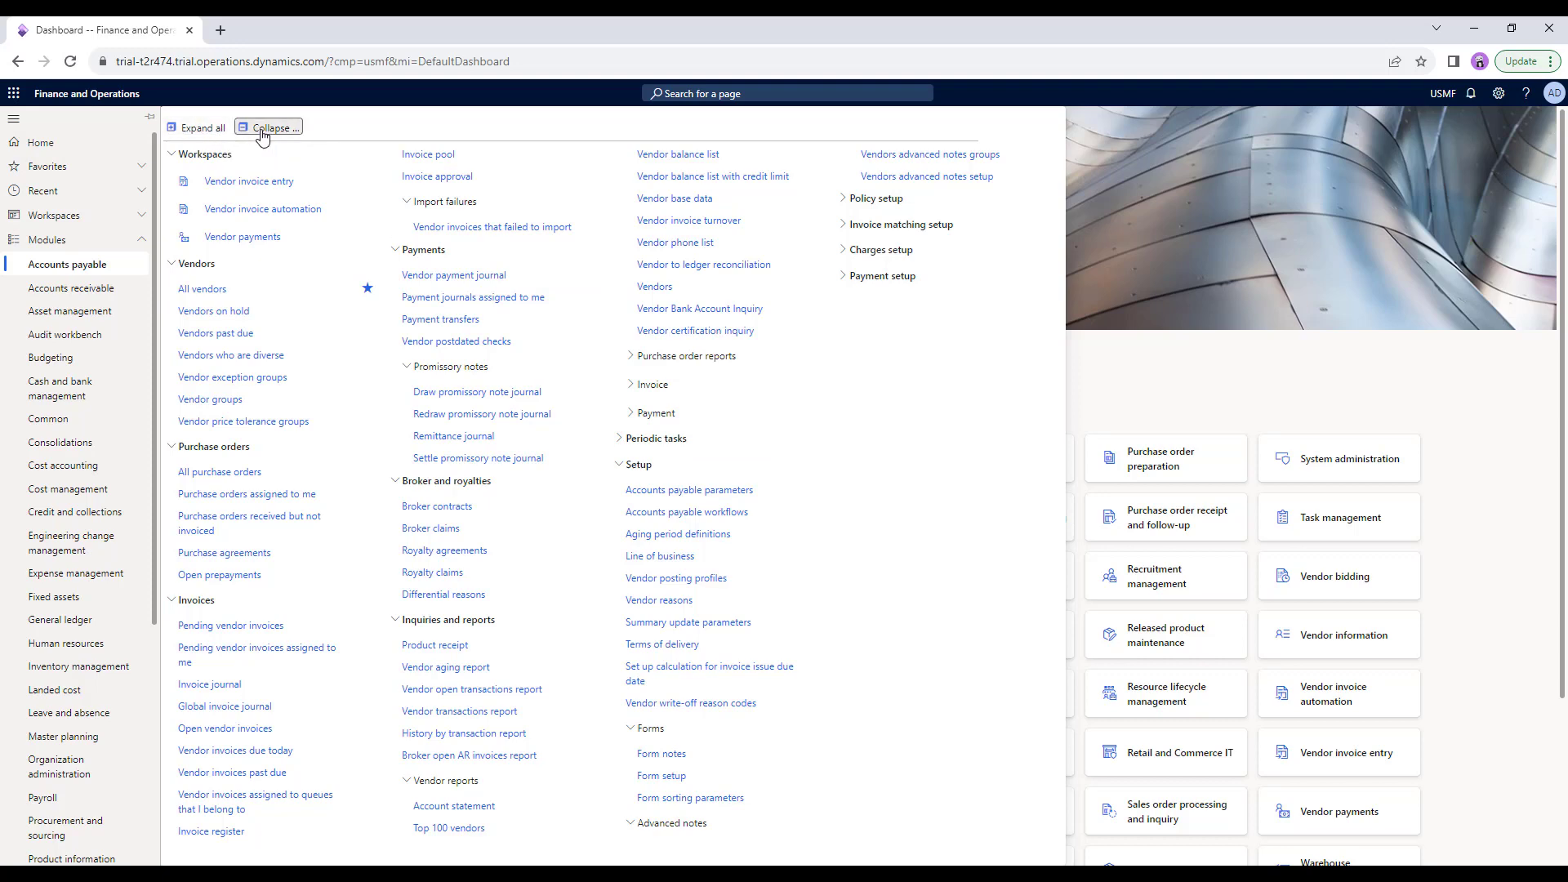
{"action": "left_click", "coordinate": [203, 130]}
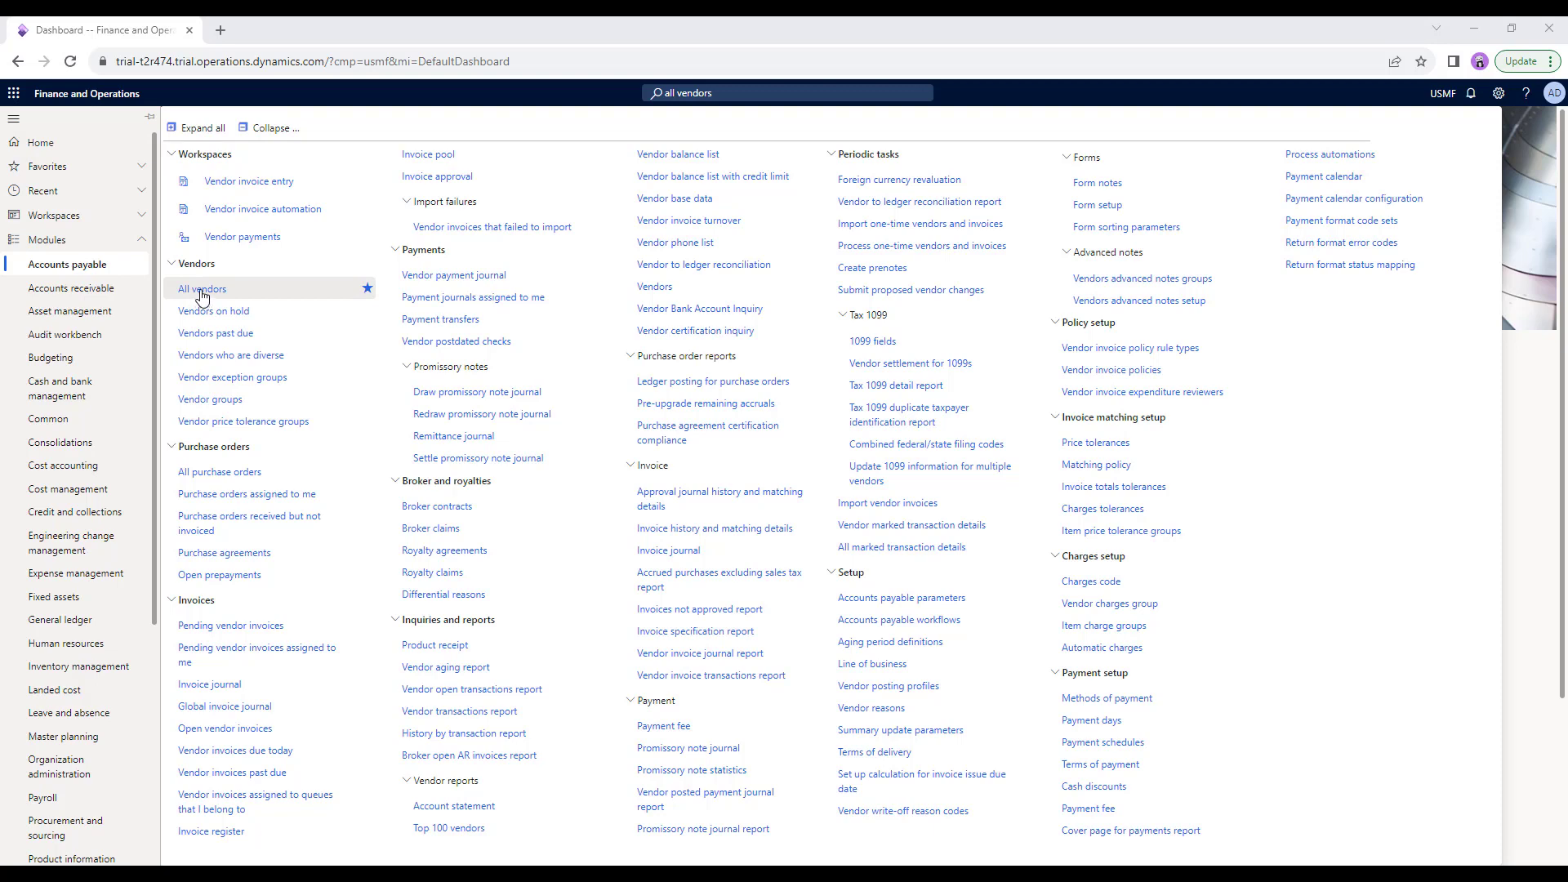
Open the All vendors list from Accounts payable, then go back to the dashboard.
{"action": "left_click", "coordinate": [203, 290]}
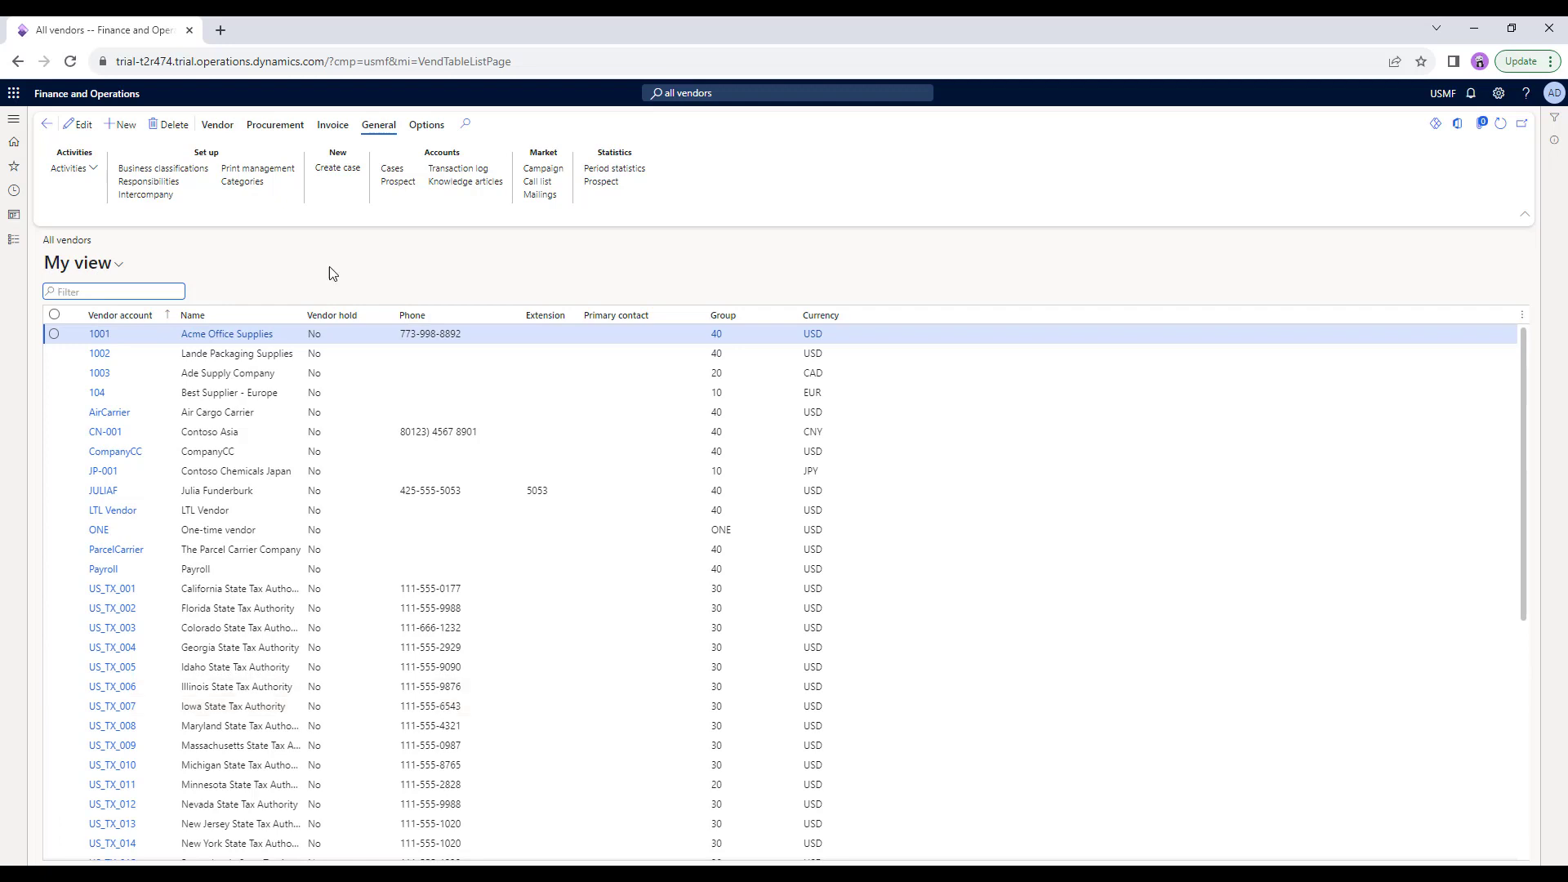
{"action": "left_click", "coordinate": [45, 129]}
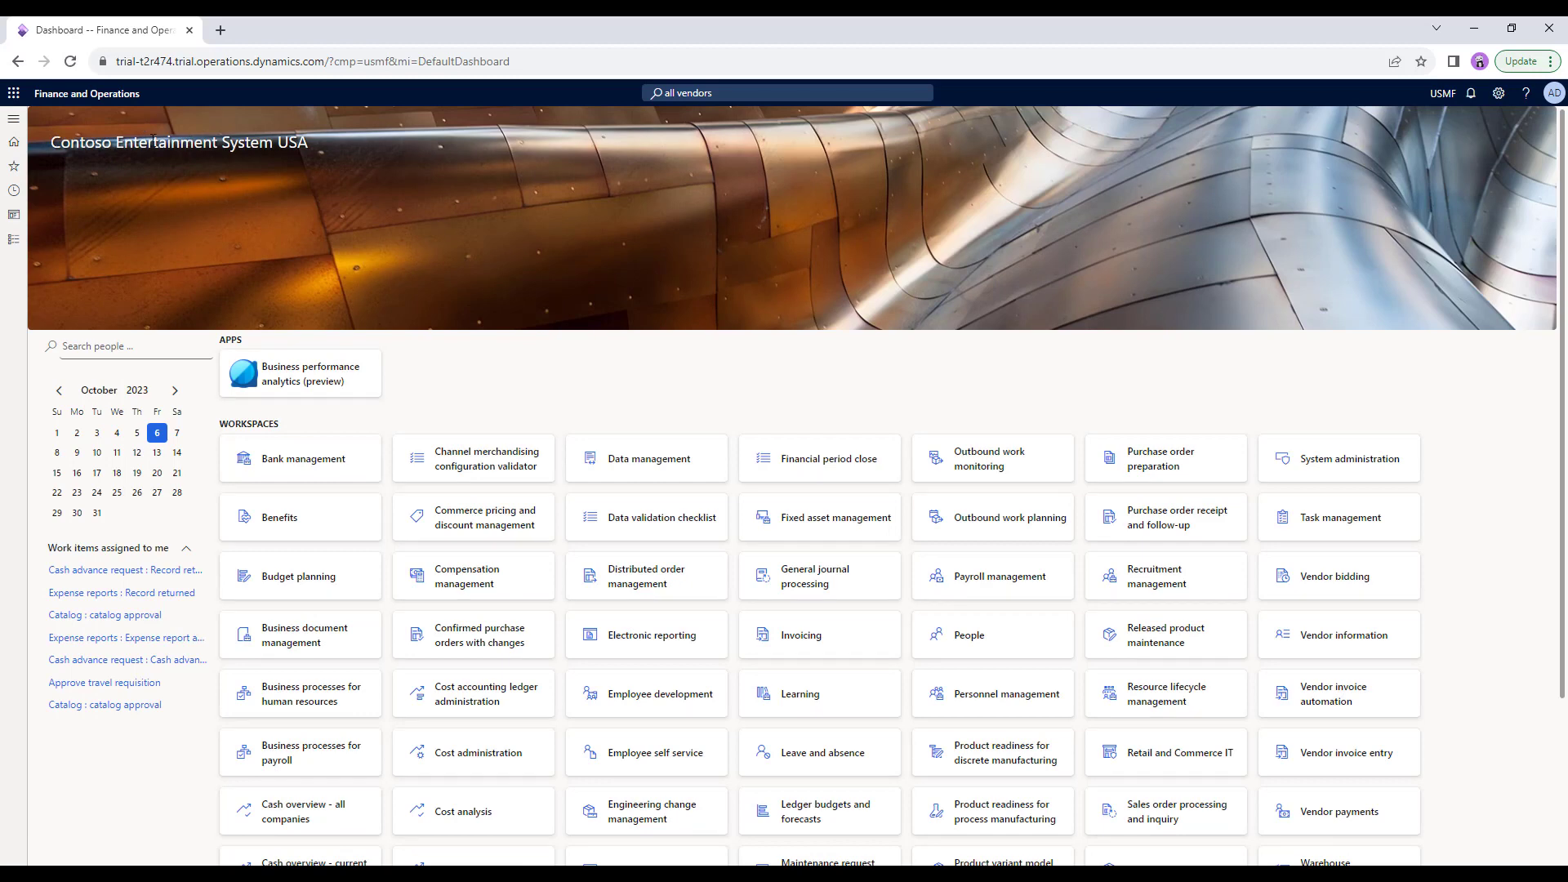
Reopen the navigation pane with Accounts payable and show All vendors under Favorites.
{"action": "left_click", "coordinate": [14, 121]}
{"action": "left_click", "coordinate": [51, 241]}
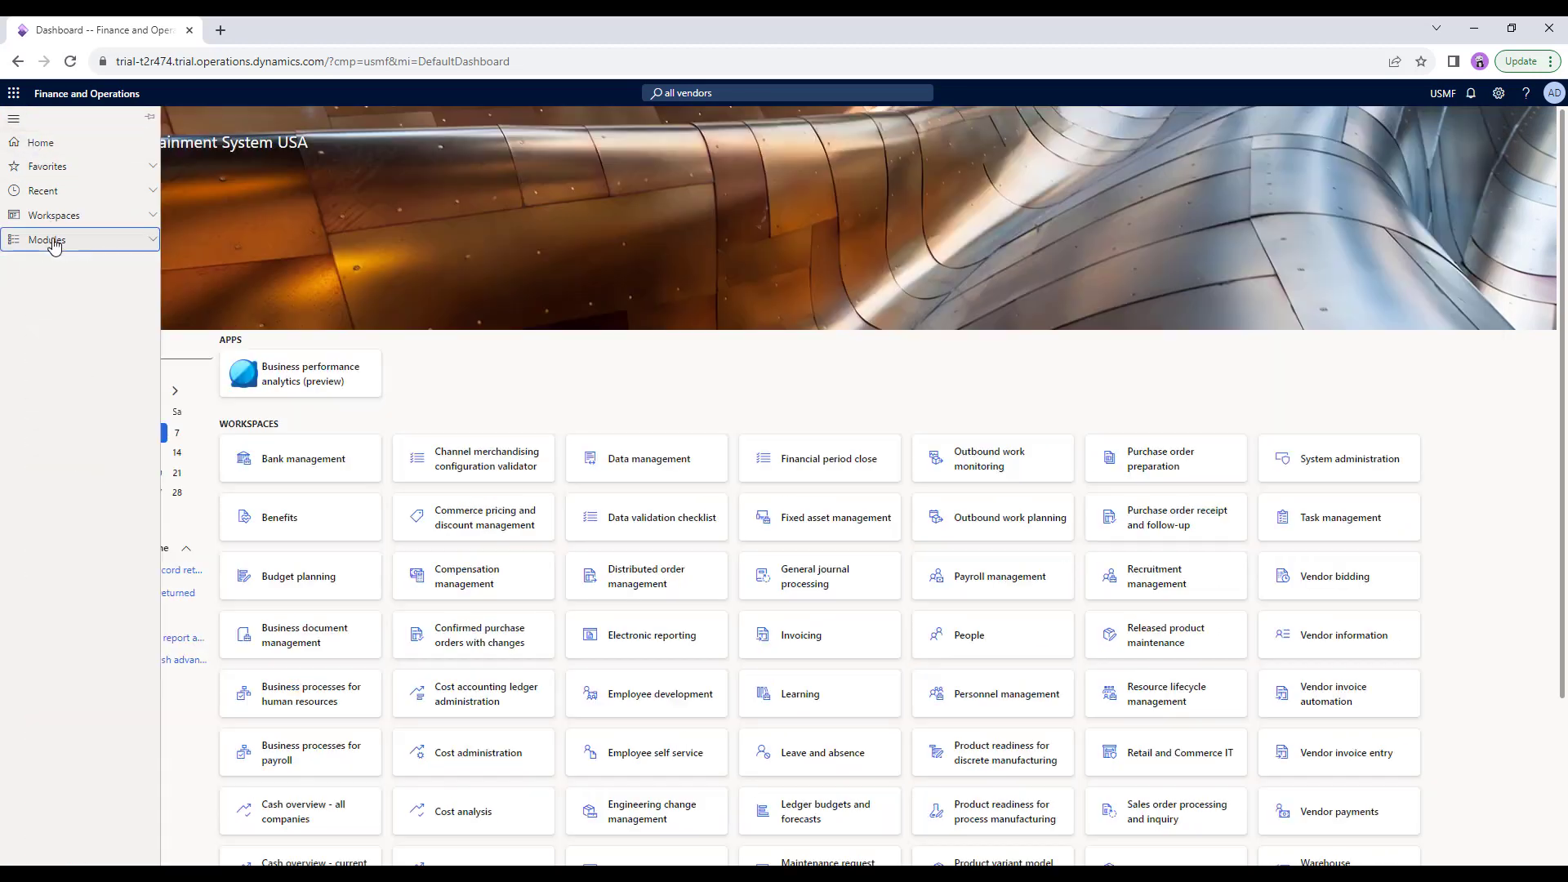
{"action": "left_click", "coordinate": [54, 244]}
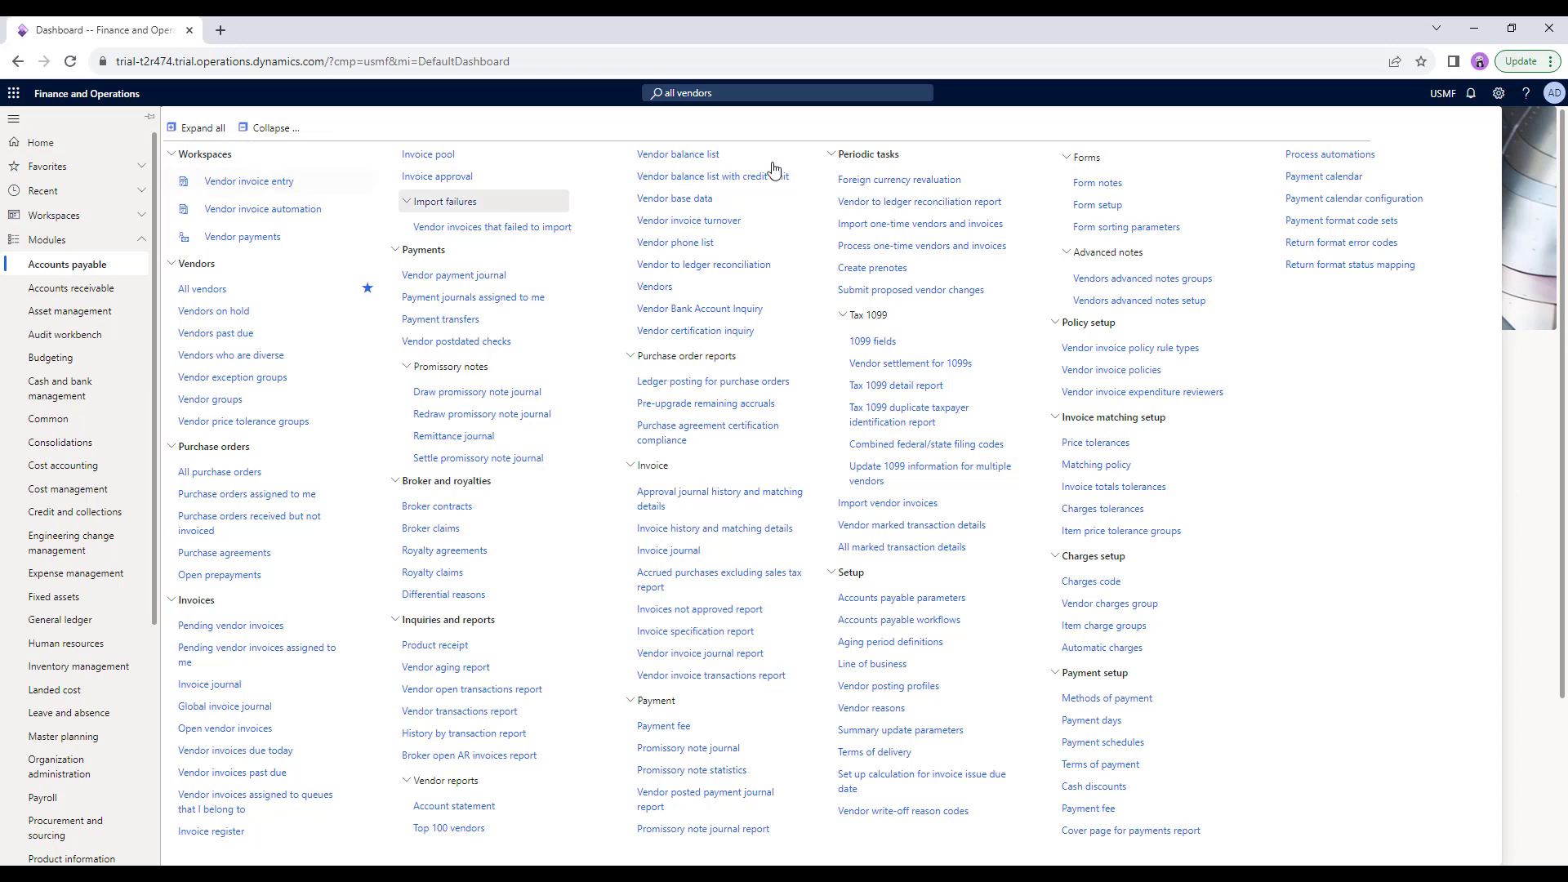
{"action": "left_click", "coordinate": [83, 167]}
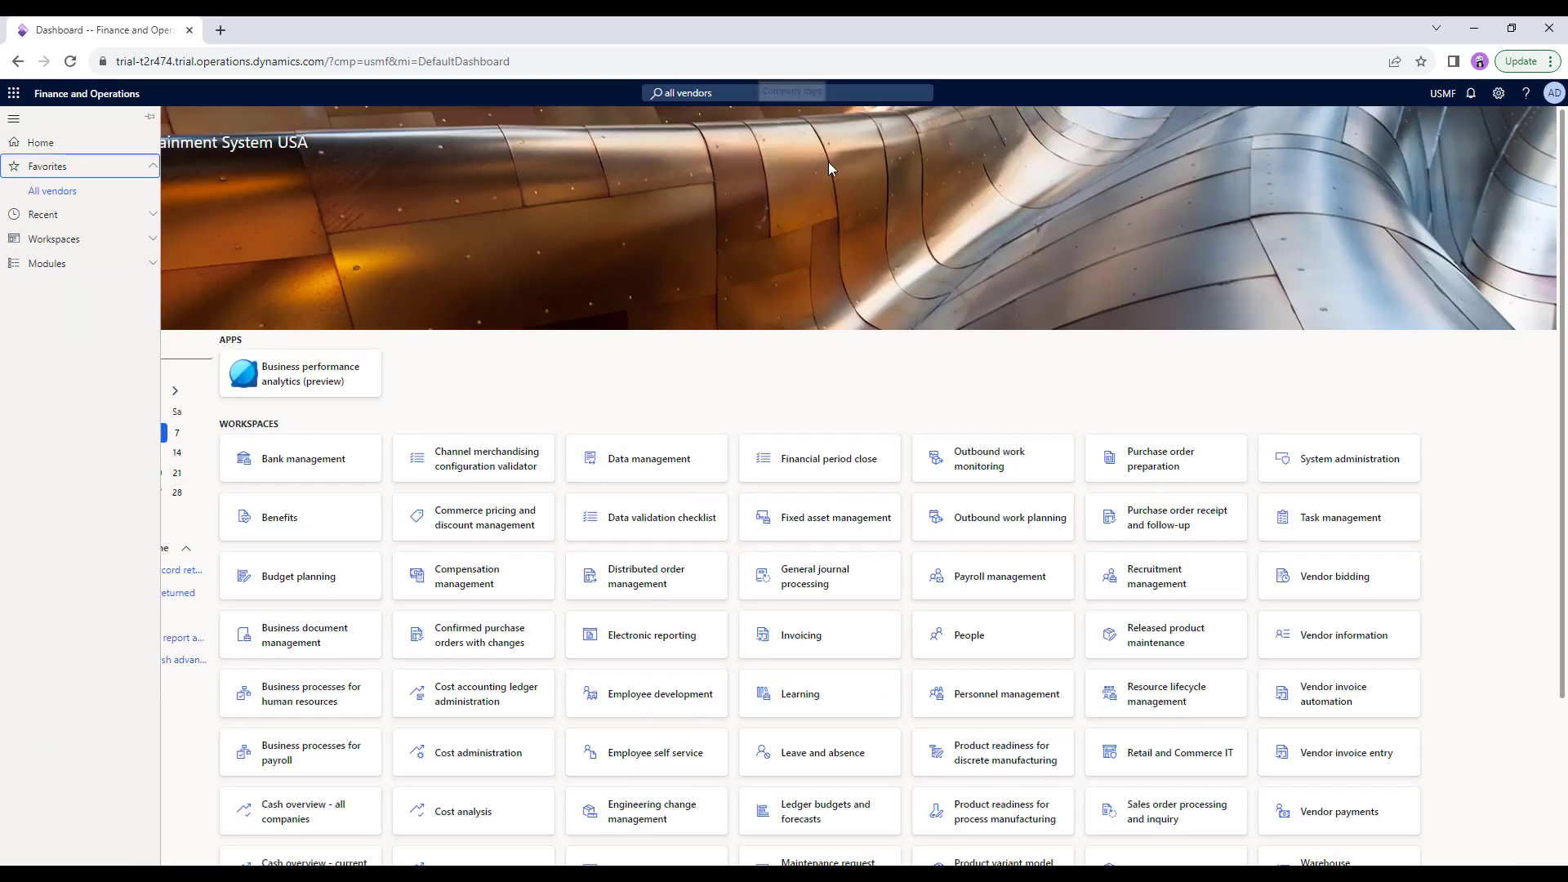
Replace the old 'vendor' page search with 'all v' to get All vendors suggestions.
{"action": "left_click", "coordinate": [735, 90]}
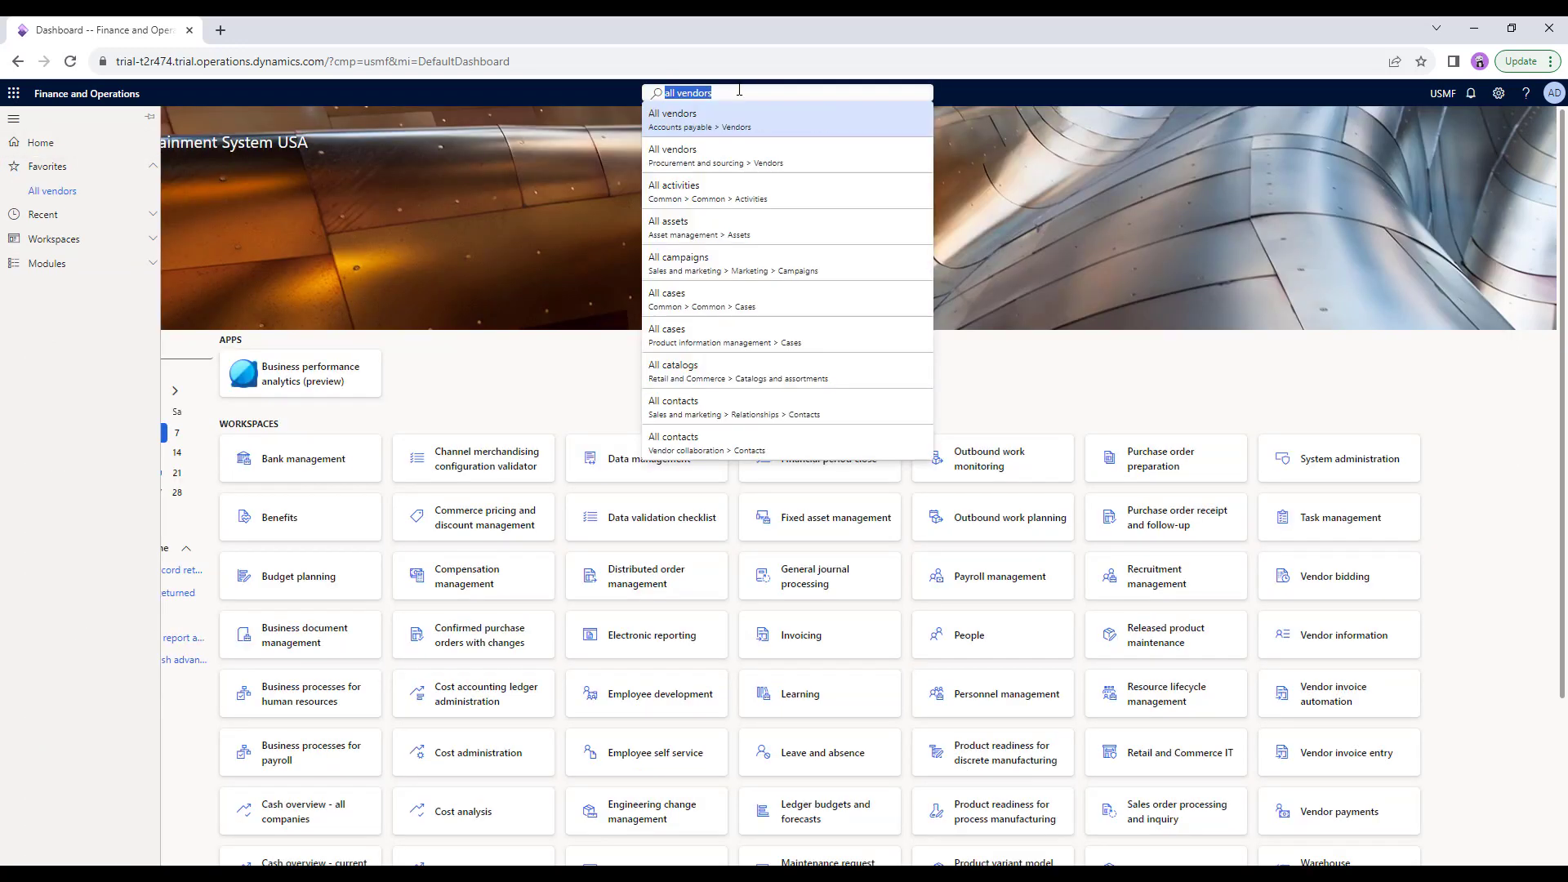
{"action": "key", "text": "BackSpace"}
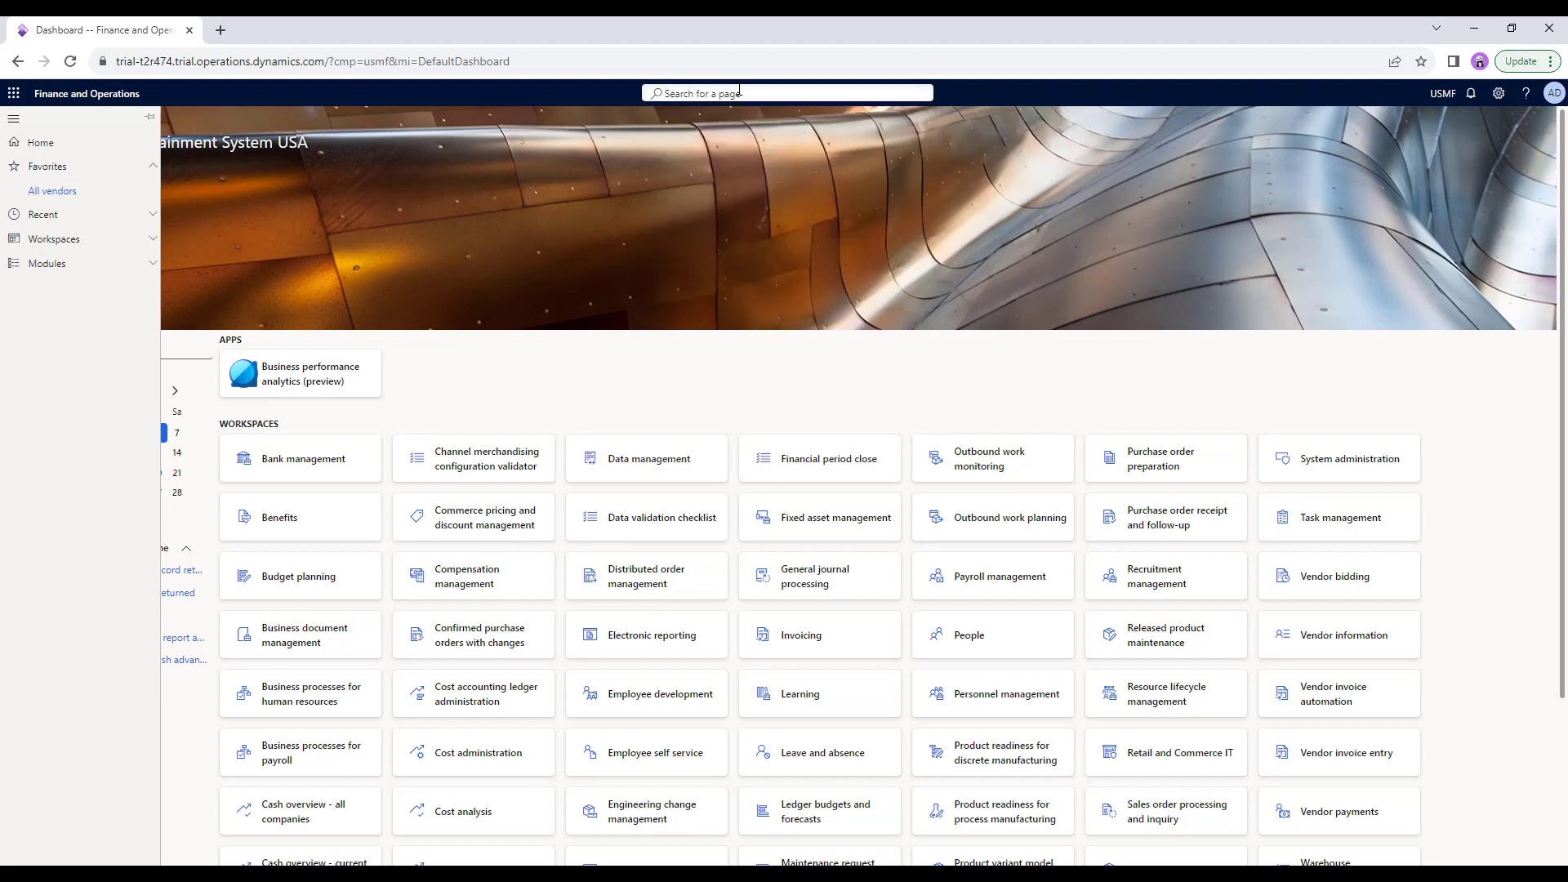
{"action": "type", "text": "vendor"}
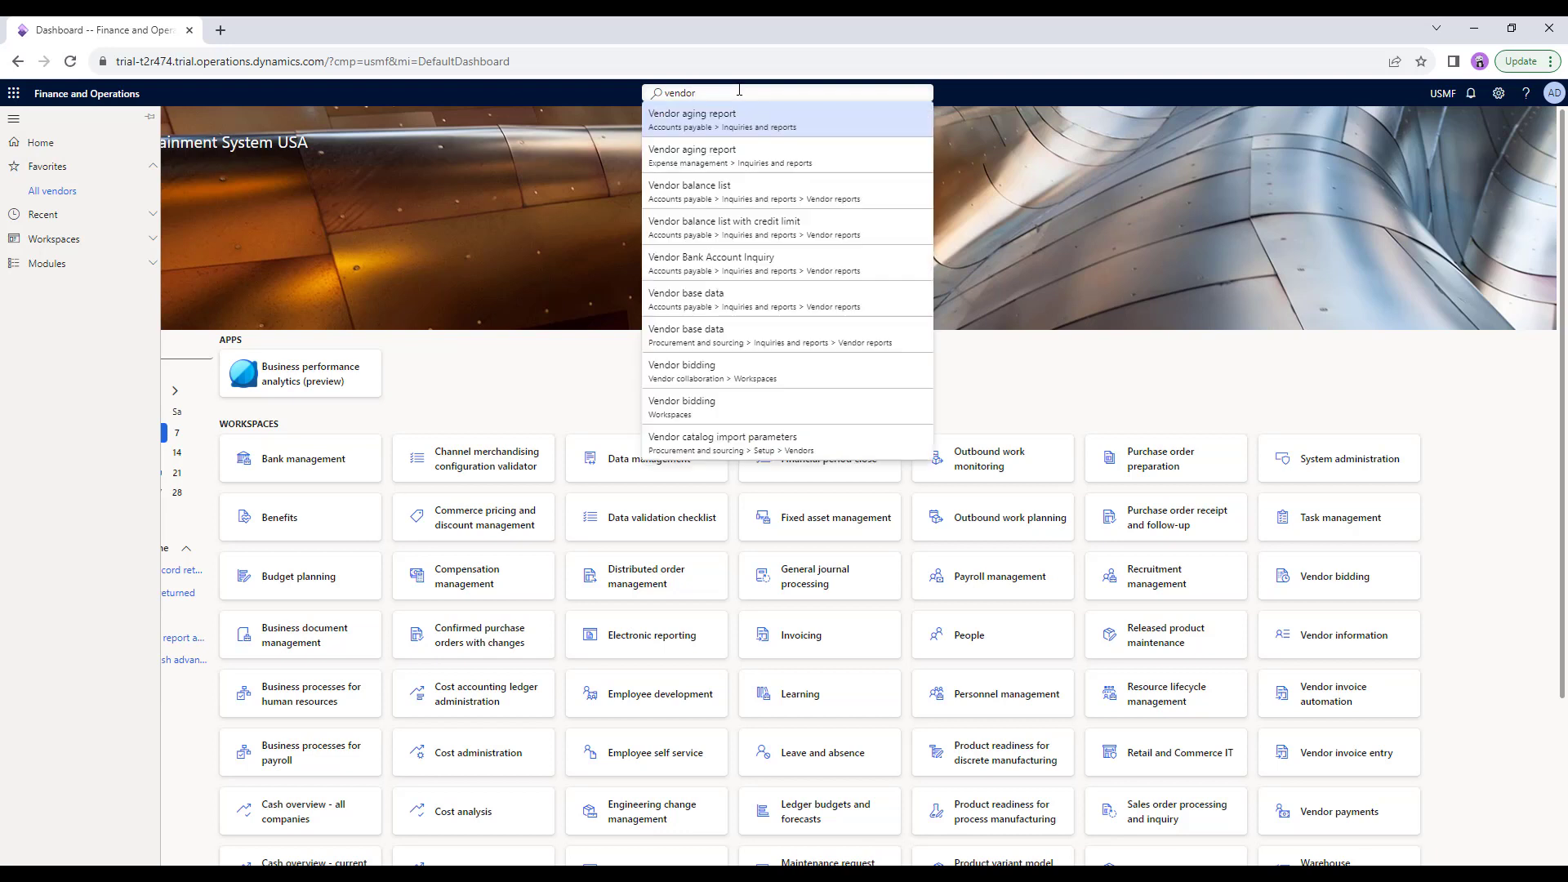
{"action": "key", "text": "BackSpace"}
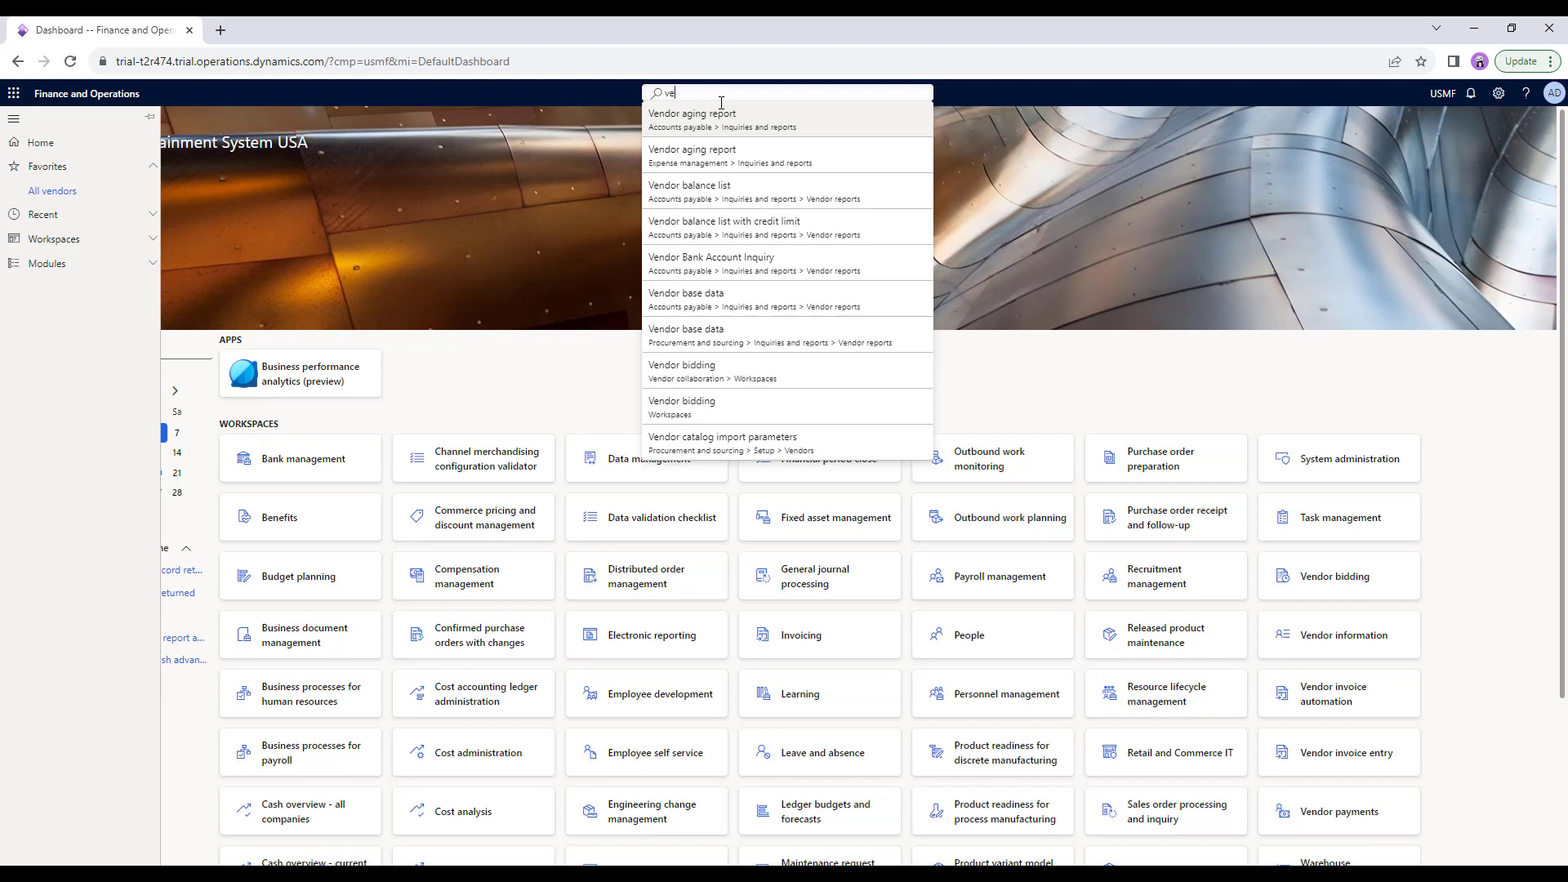
{"action": "key", "text": "BackSpace"}
{"action": "key", "text": "BackSpace"}
{"action": "type", "text": "al"}
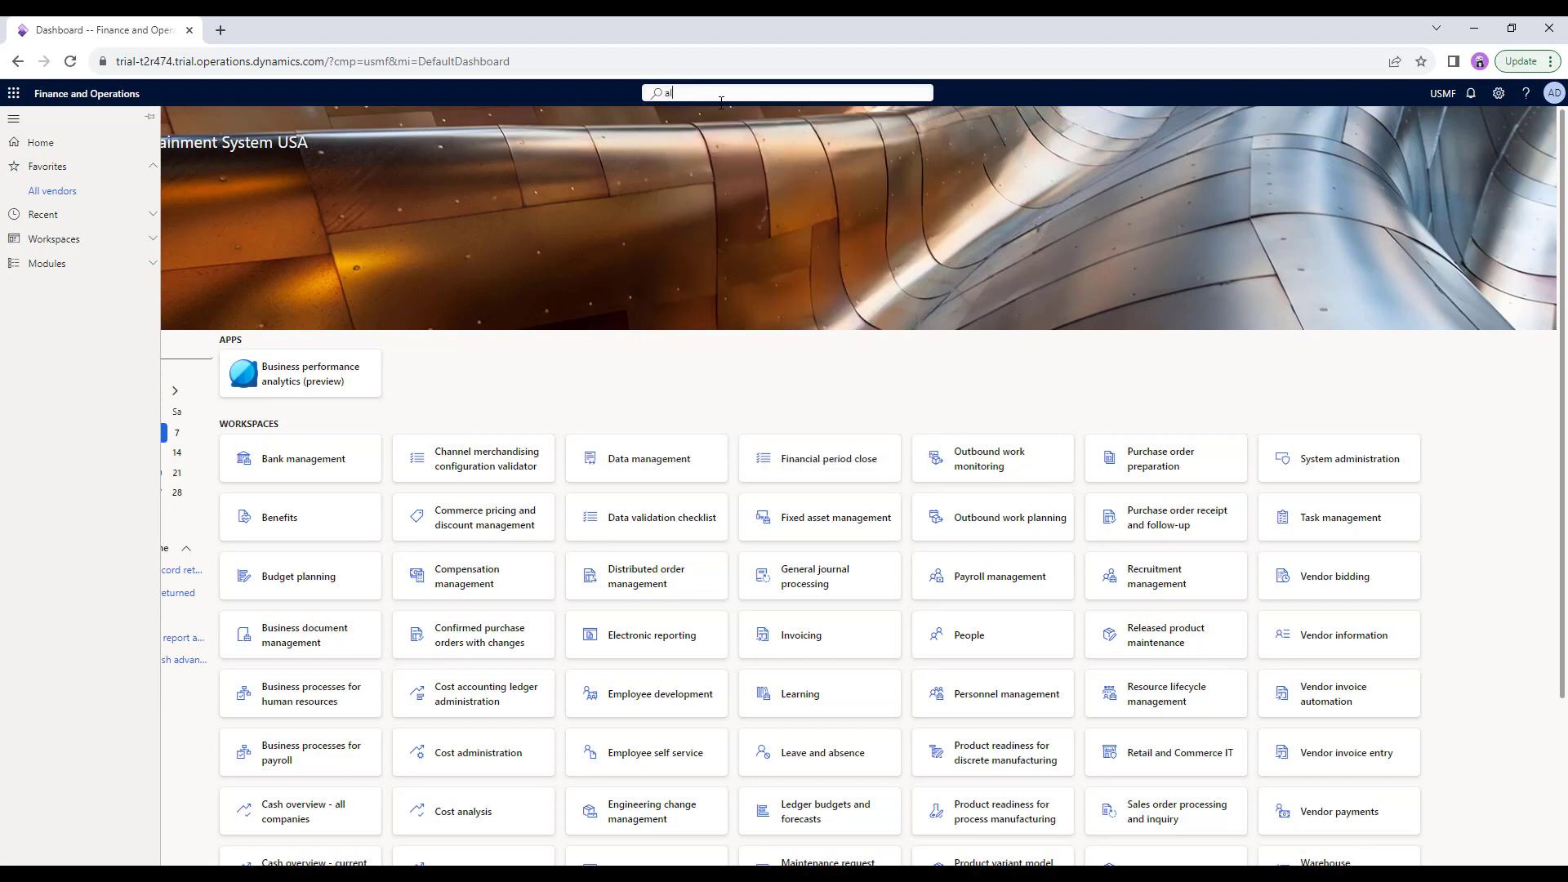
{"action": "type", "text": "l v"}
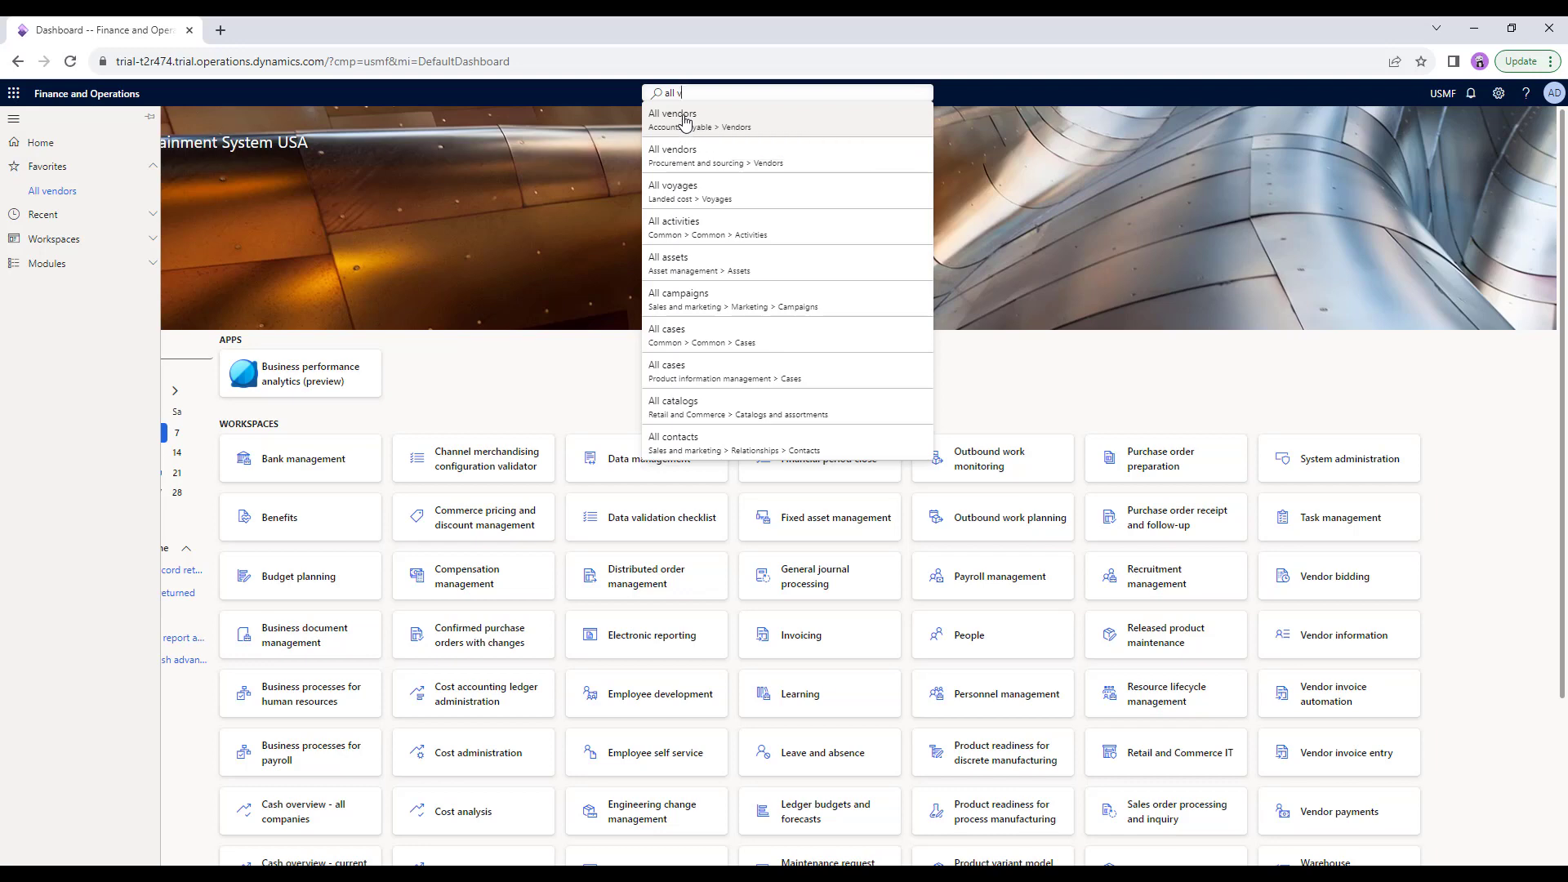
Open All vendors and review its Procurement, Invoice and General action tabs.
{"action": "left_click", "coordinate": [685, 123]}
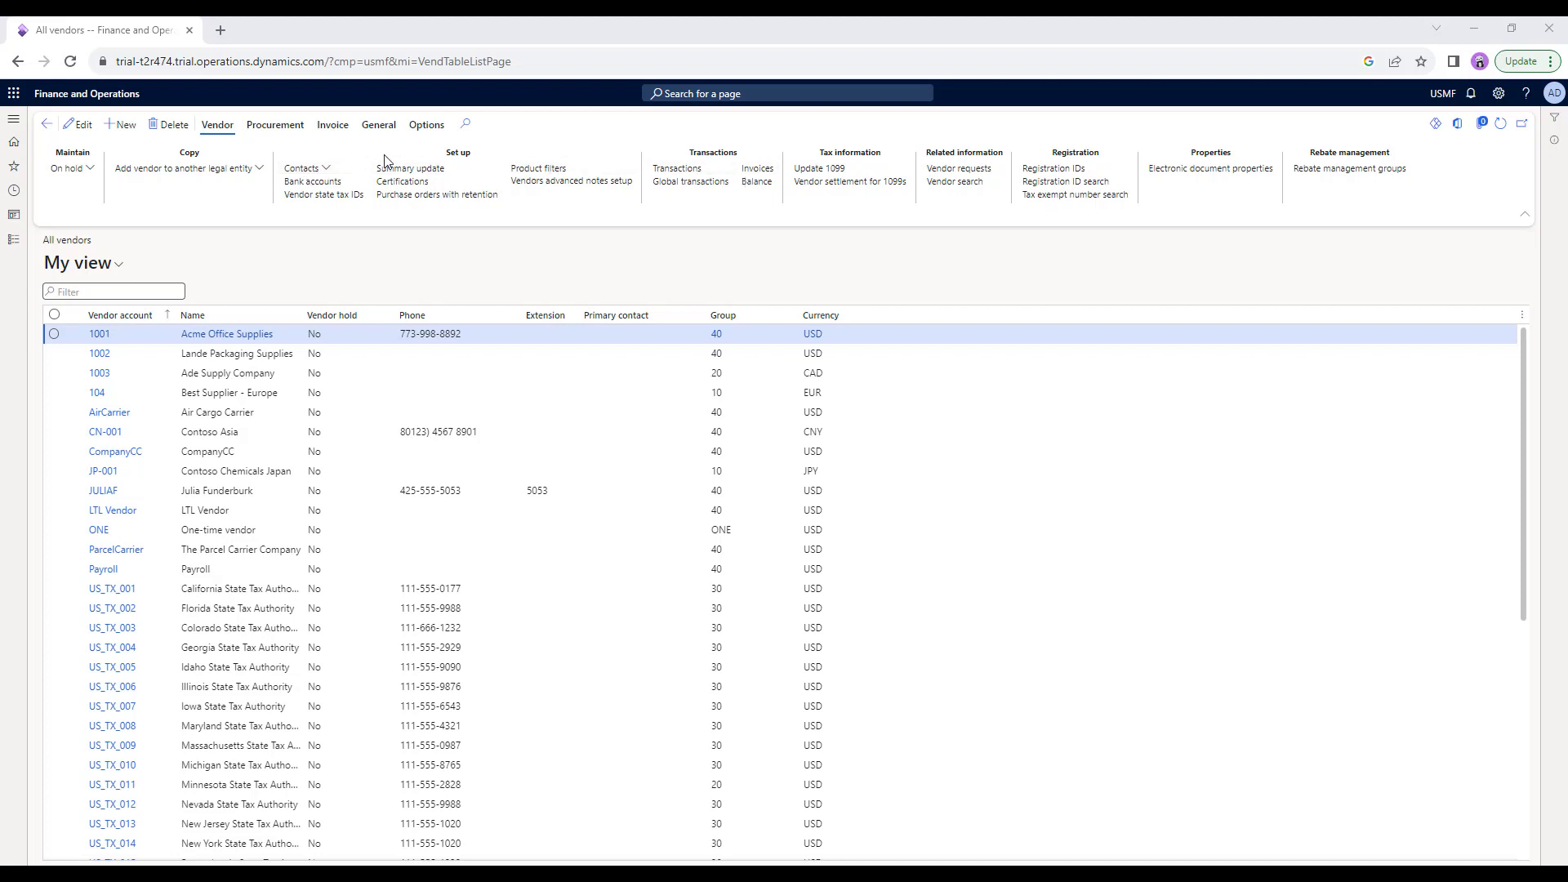
{"action": "left_click", "coordinate": [277, 127]}
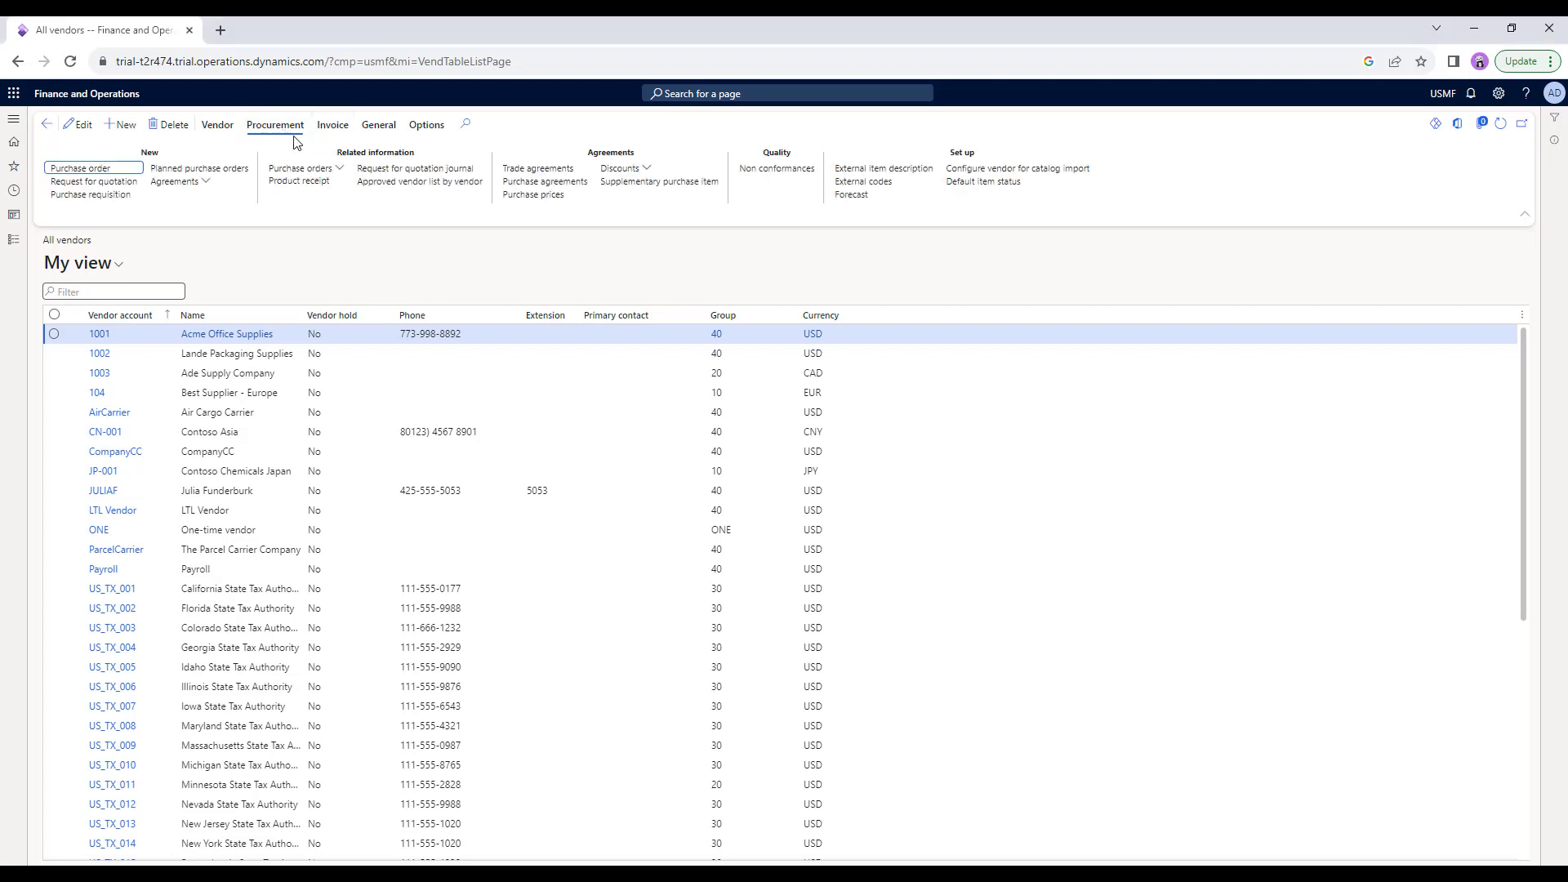
{"action": "left_click", "coordinate": [330, 127]}
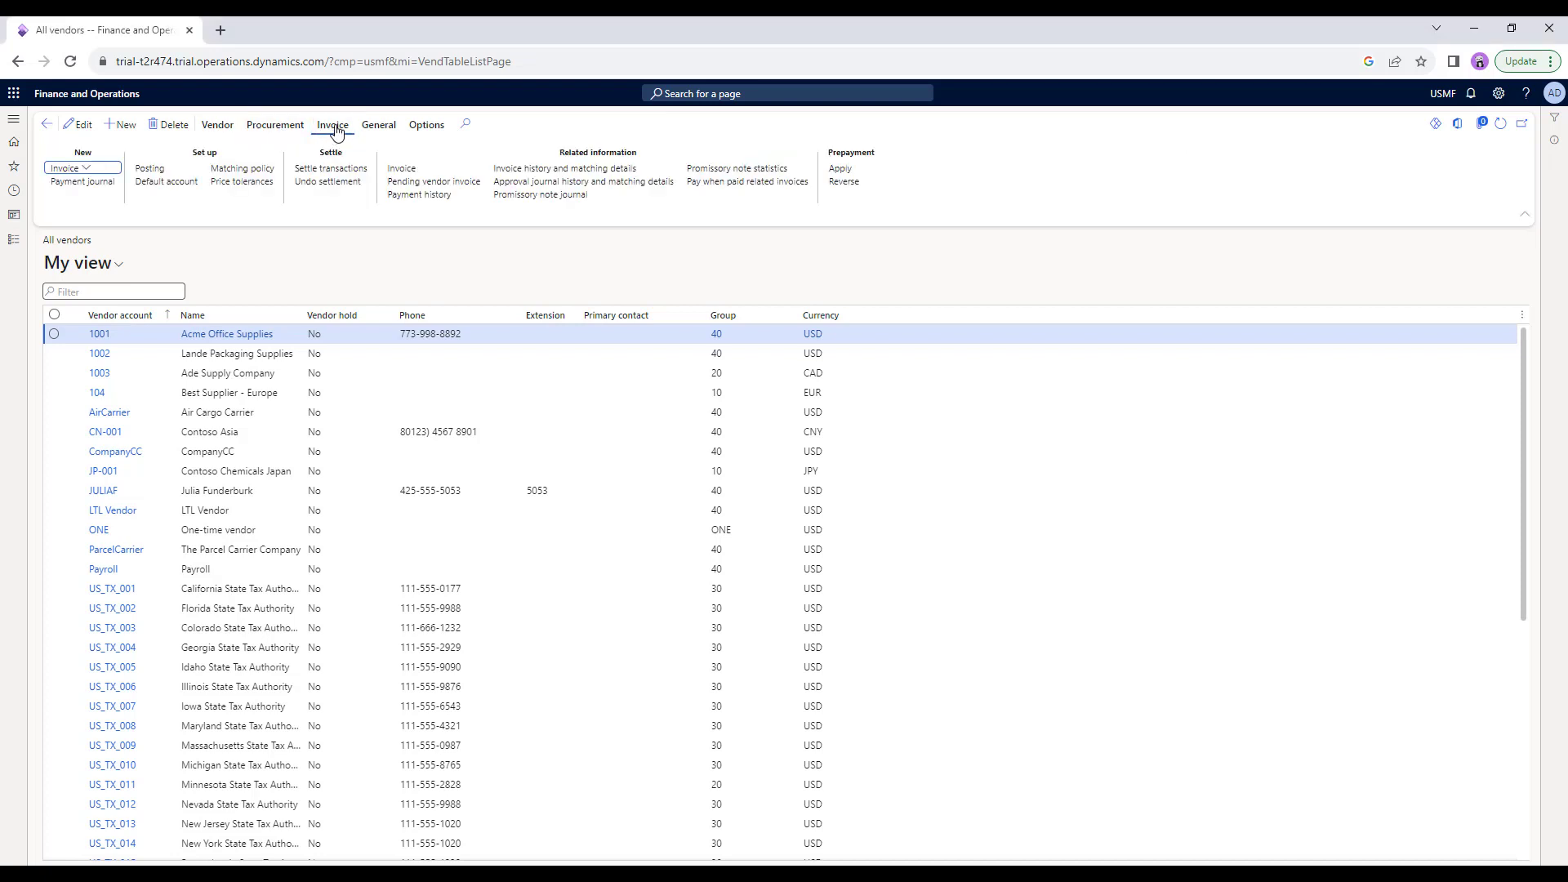
{"action": "left_click", "coordinate": [369, 128]}
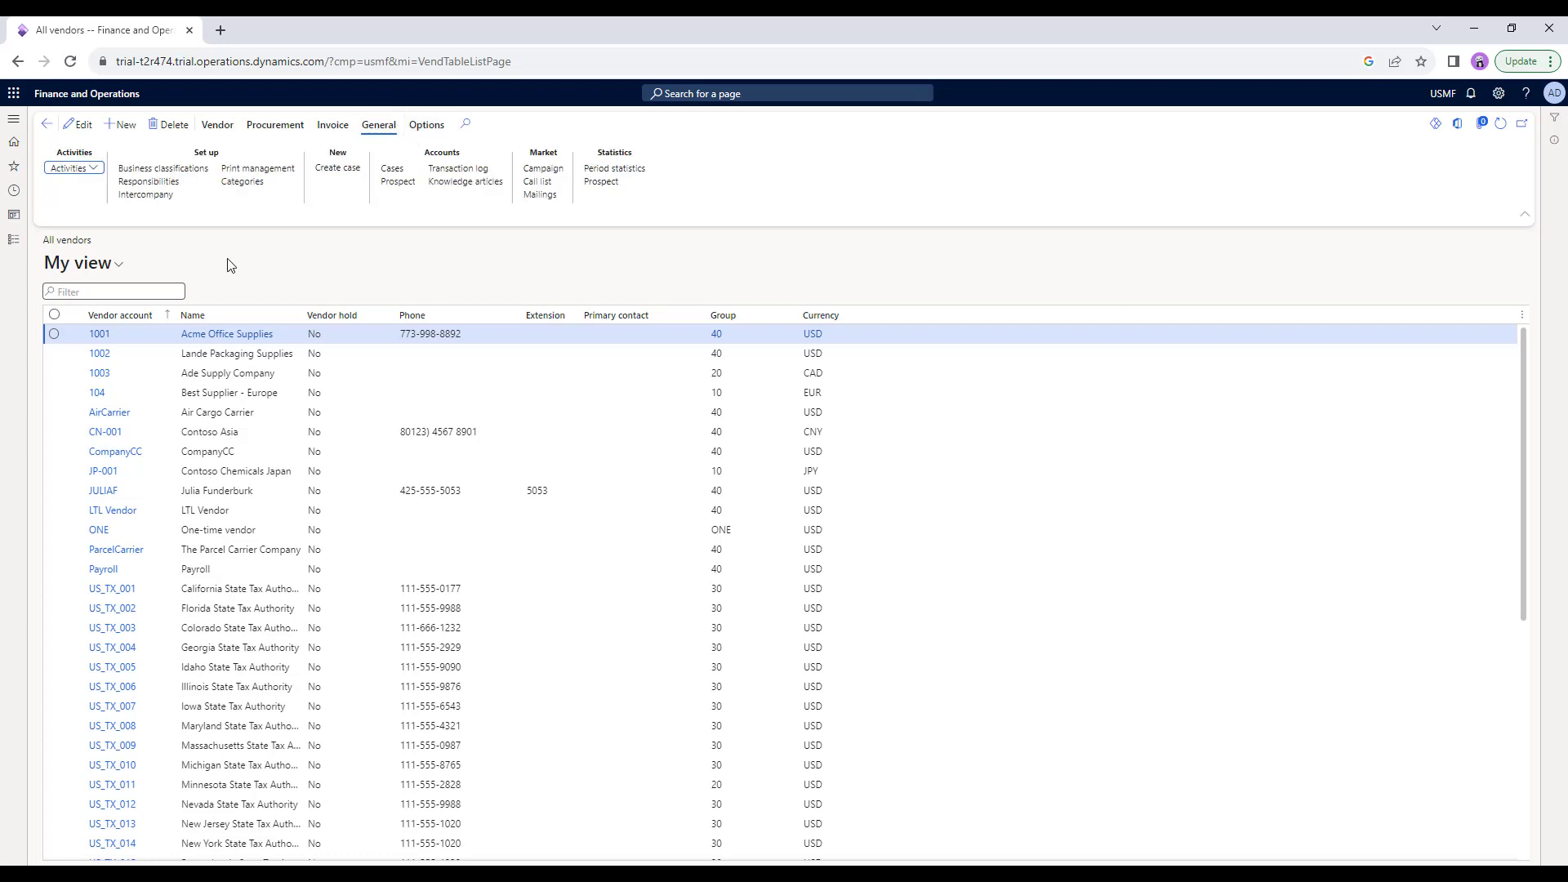
Create new vendor 000003 and name it '365P Enterprise', replacing the trial text 'acme'.
{"action": "left_click", "coordinate": [122, 129]}
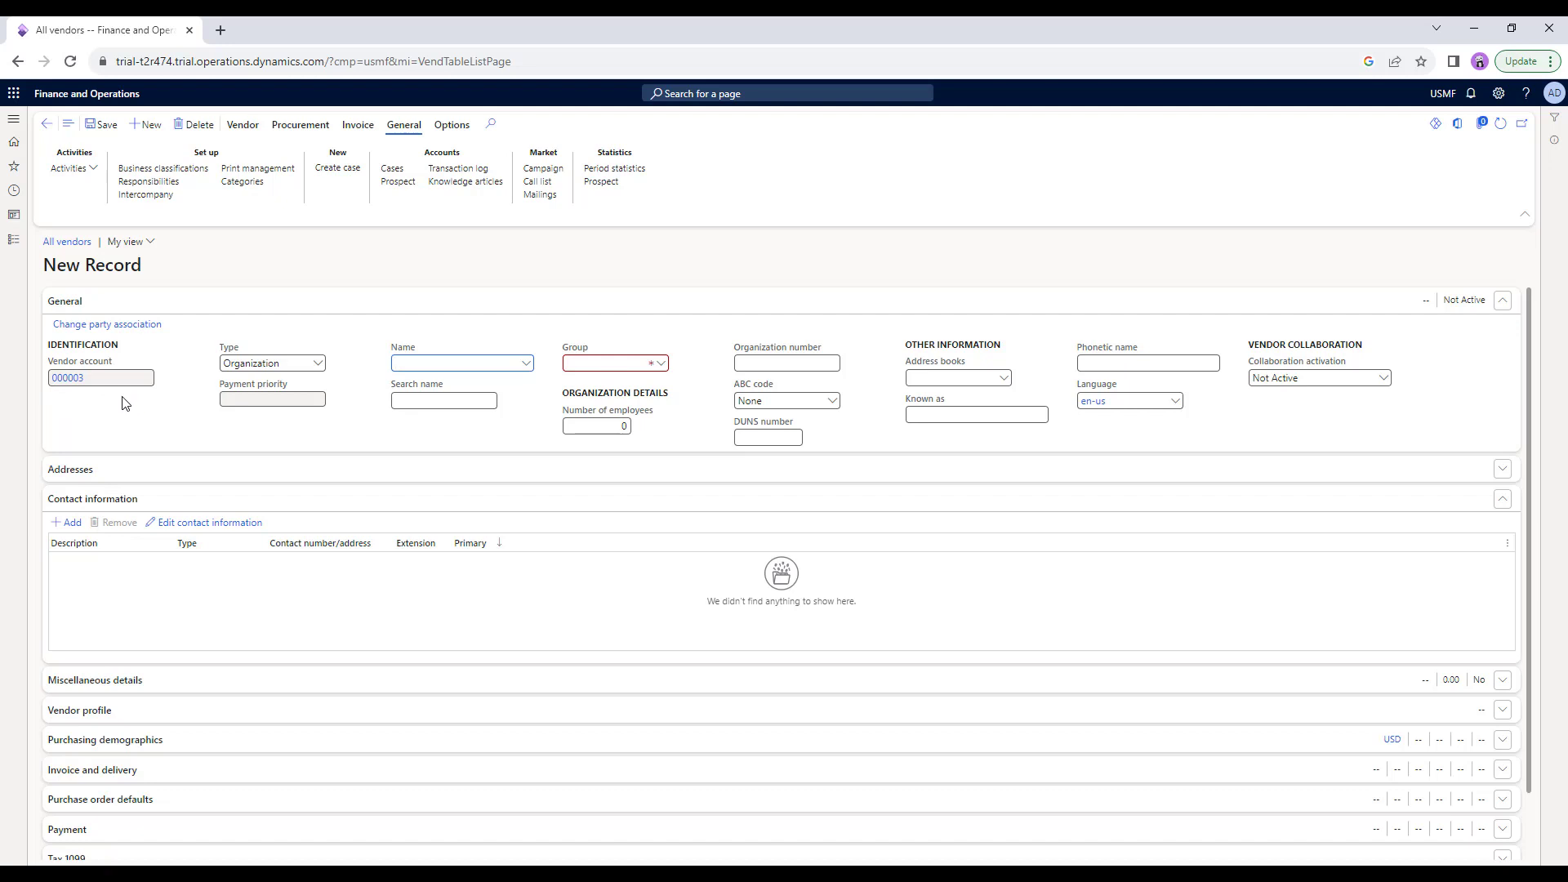
{"action": "left_click", "coordinate": [447, 363]}
{"action": "type", "text": "acme"}
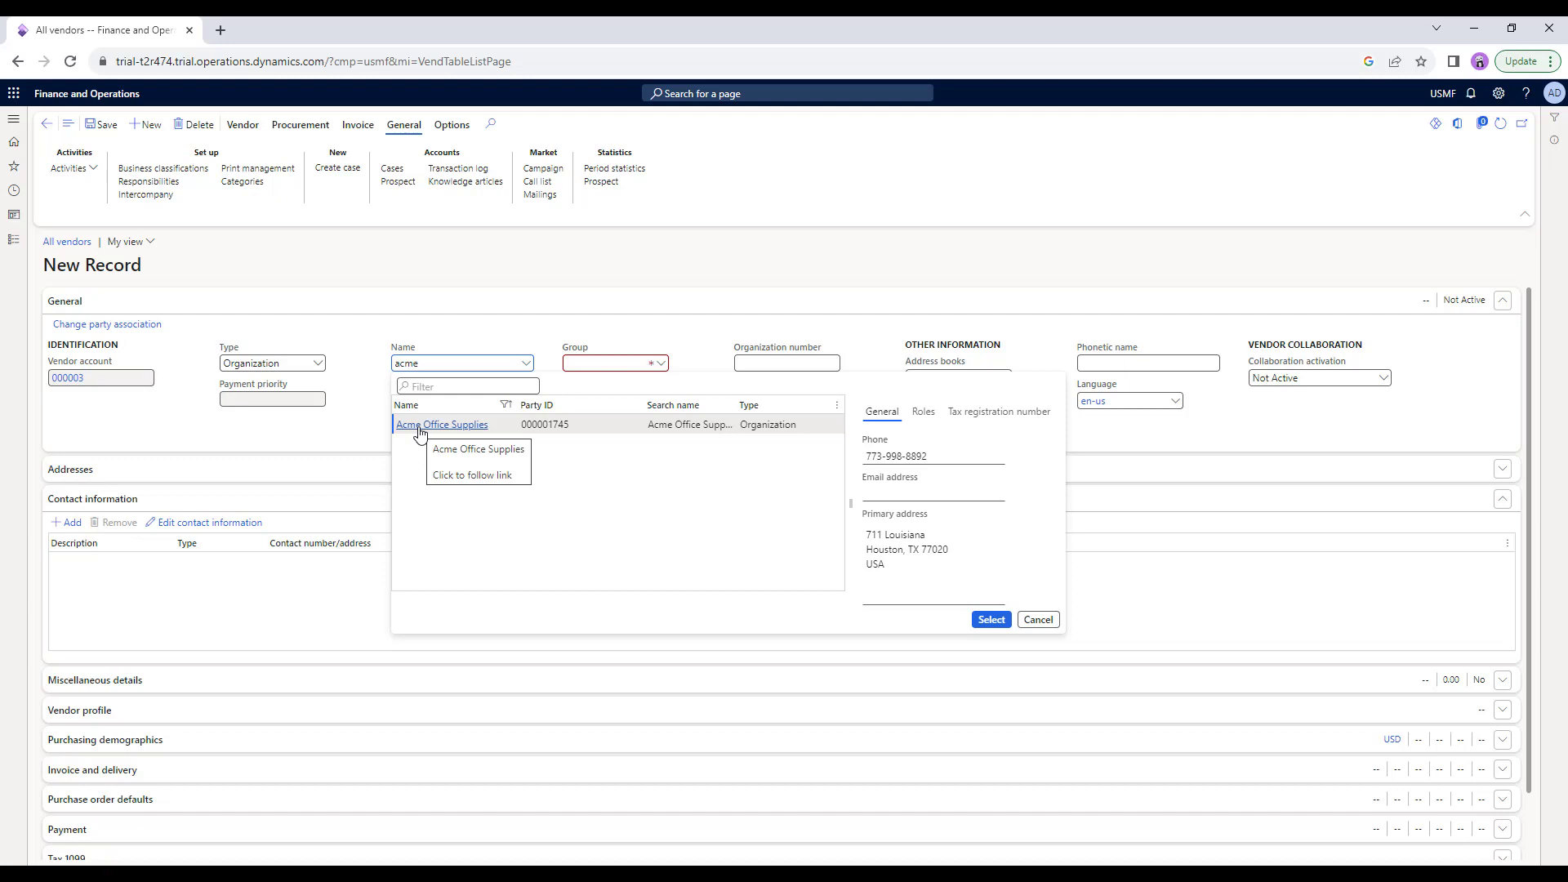
{"action": "key", "text": "BackSpace"}
{"action": "key", "text": "BackSpace"}
{"action": "key", "text": "BackSpace"}
{"action": "key", "text": "BackSpace"}
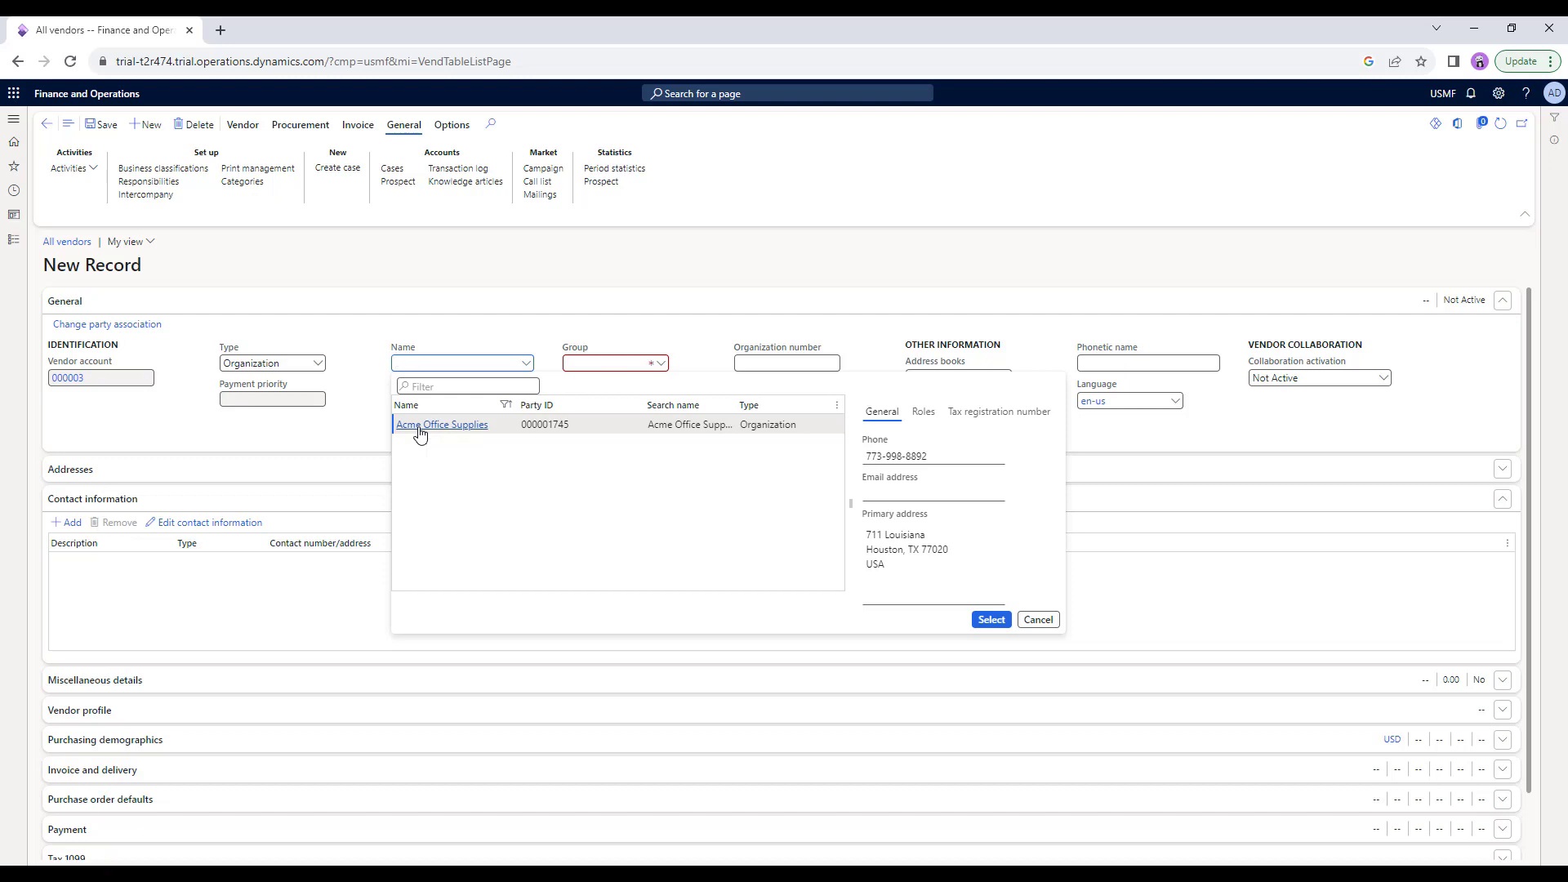
{"action": "type", "text": "365"}
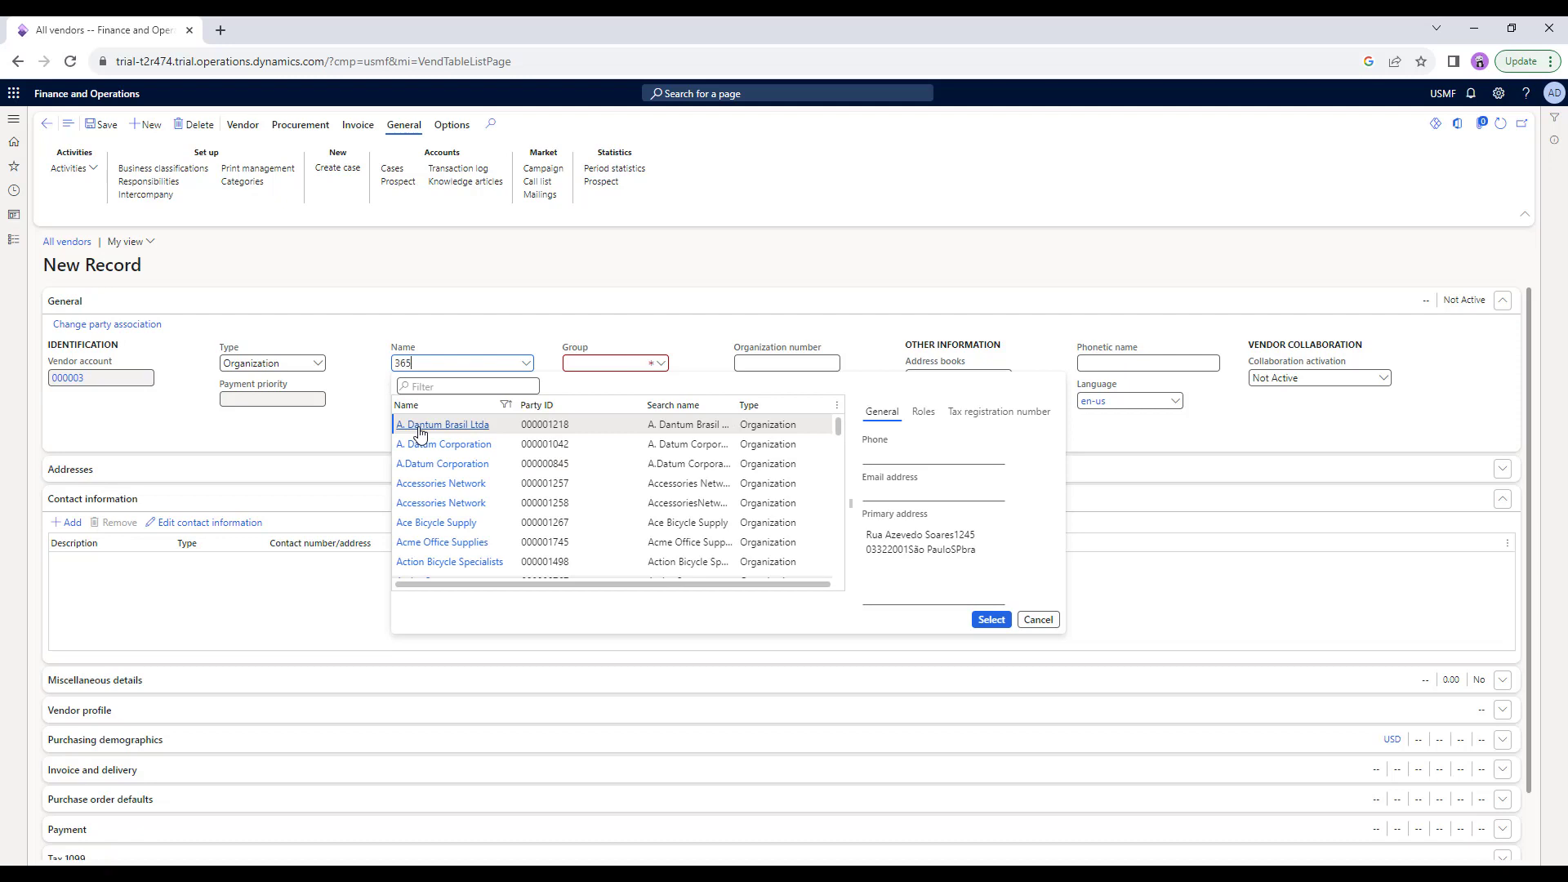
{"action": "type", "text": "P"}
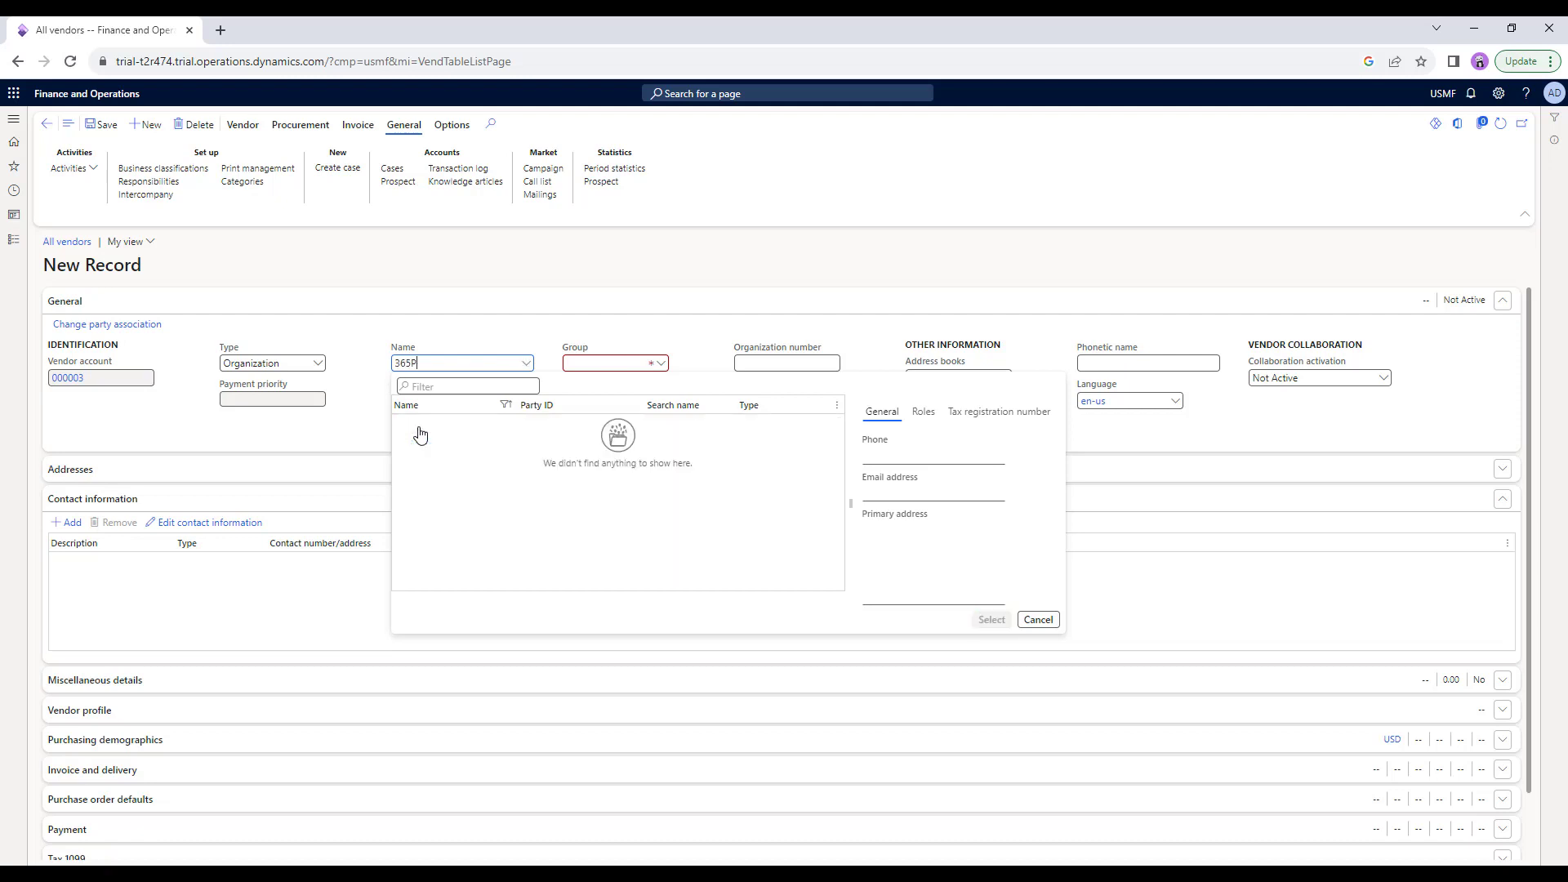
{"action": "type", "text": " Enterprise"}
Assign 365P Enterprise to vendor group 20 Services vendors and save record 000003.
{"action": "left_click", "coordinate": [634, 329]}
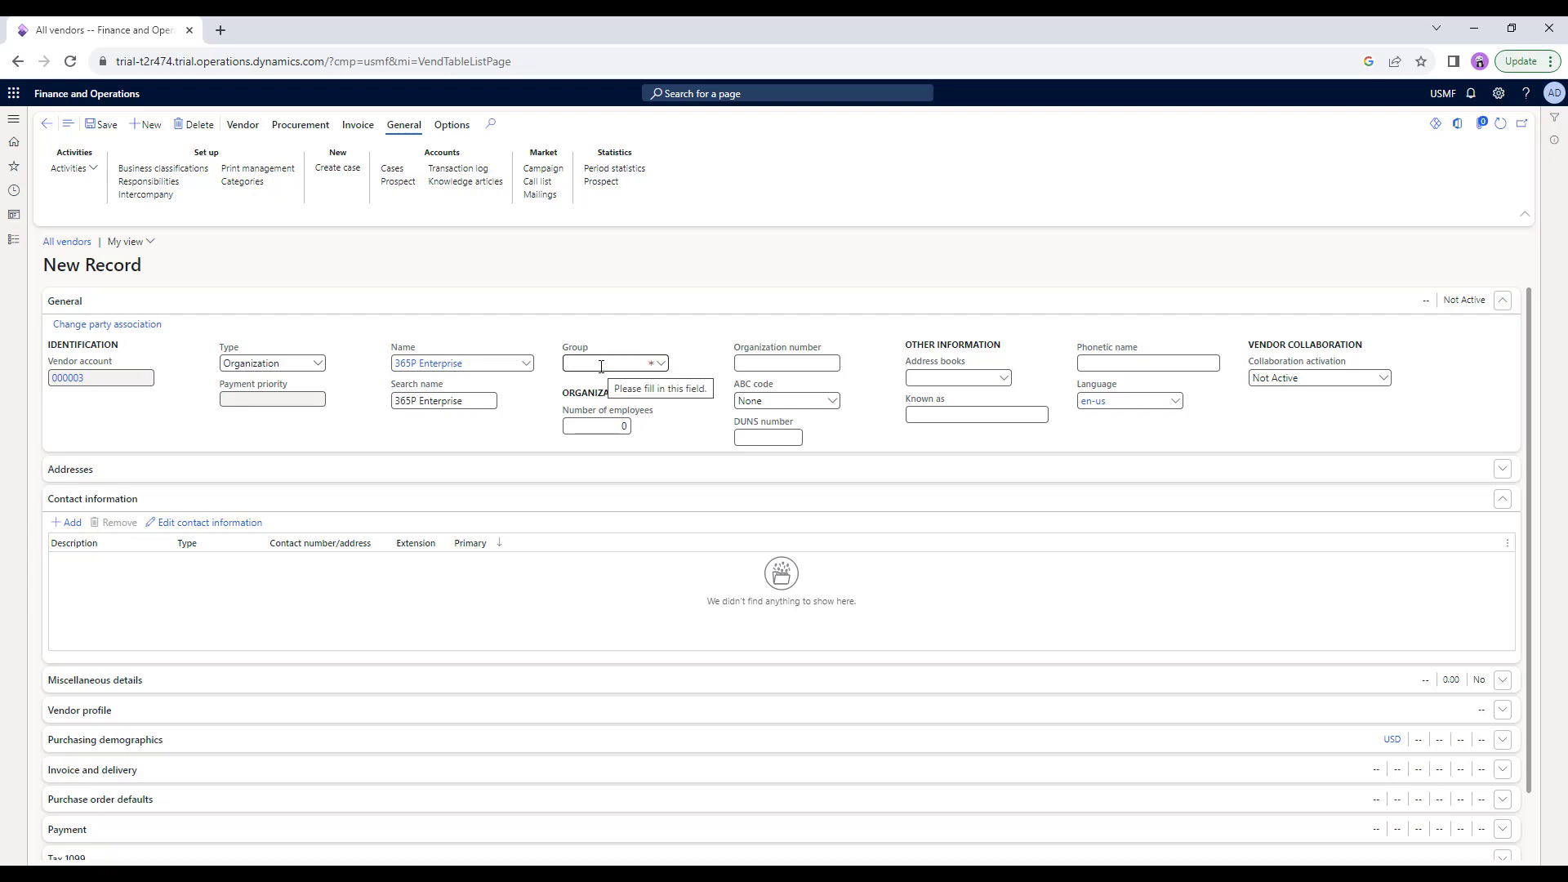
{"action": "left_click", "coordinate": [661, 365]}
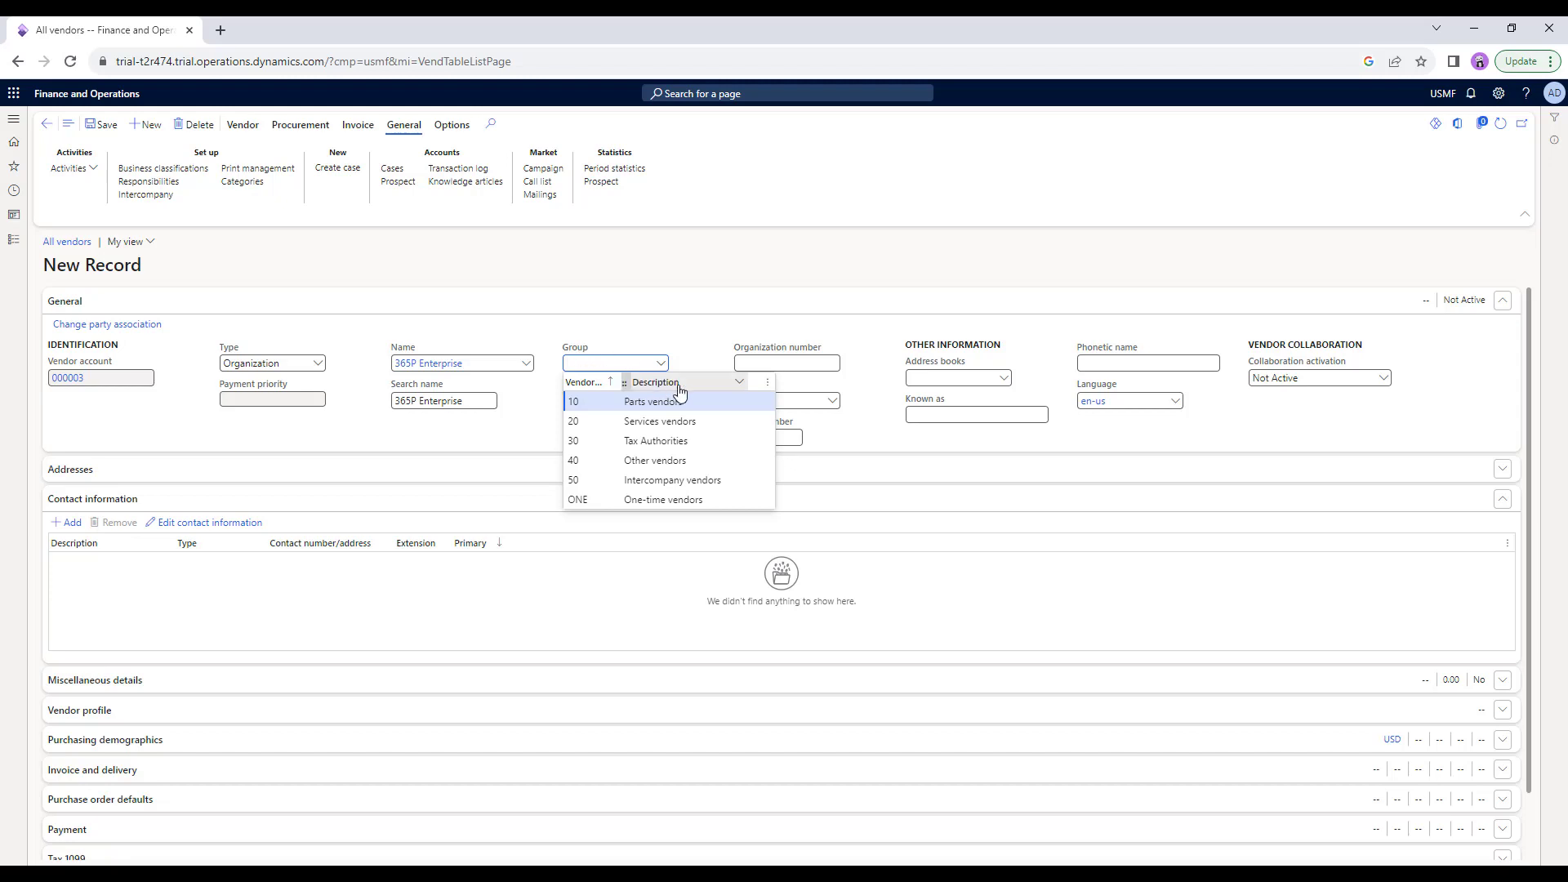
{"action": "left_click", "coordinate": [602, 421]}
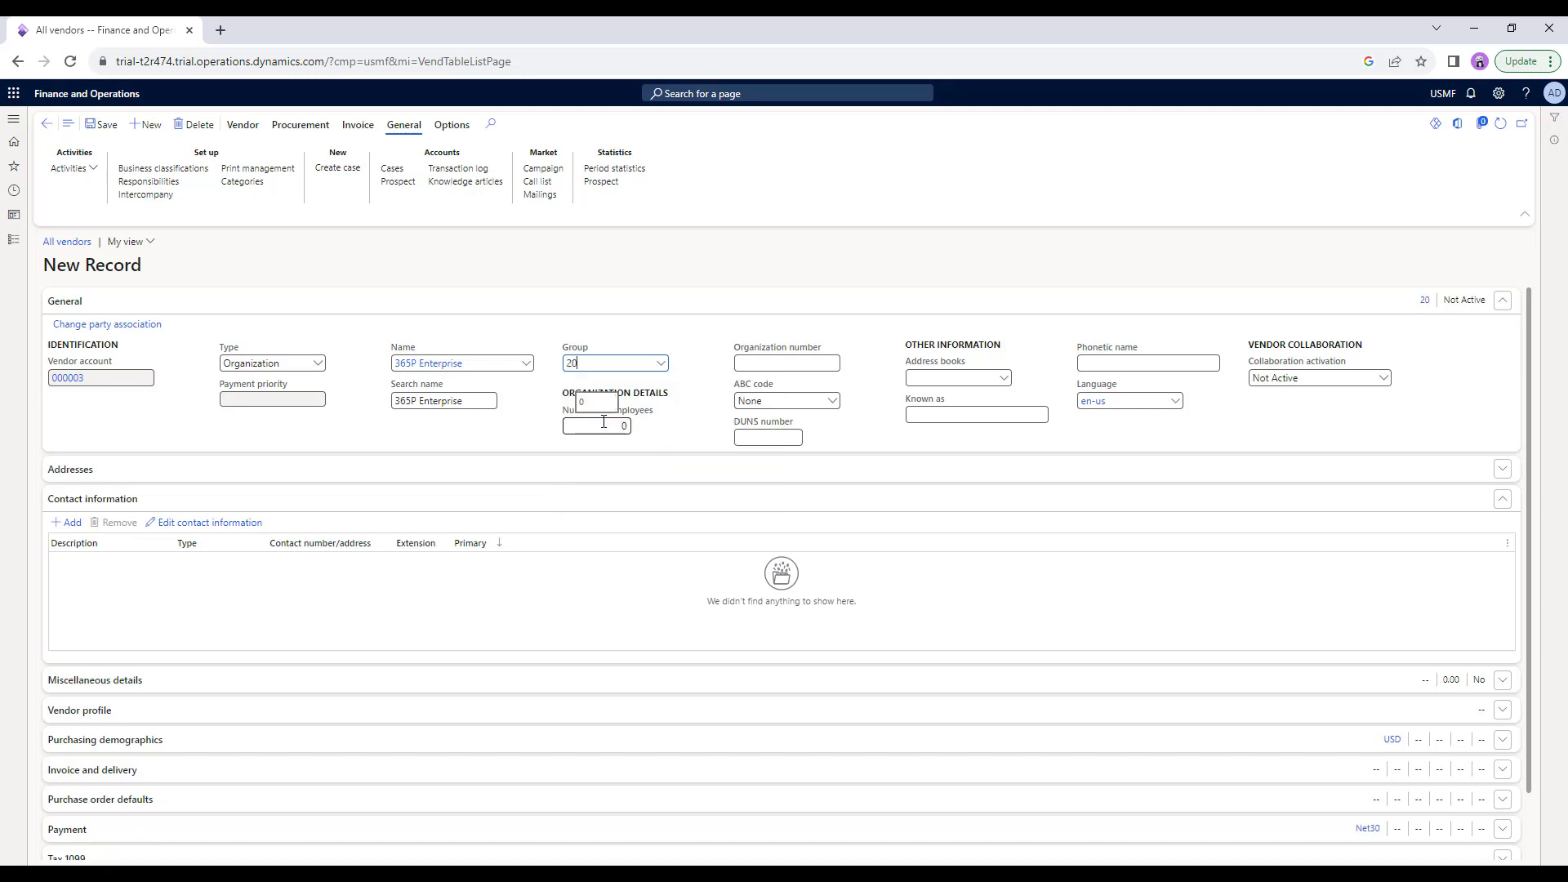
{"action": "left_click", "coordinate": [660, 362]}
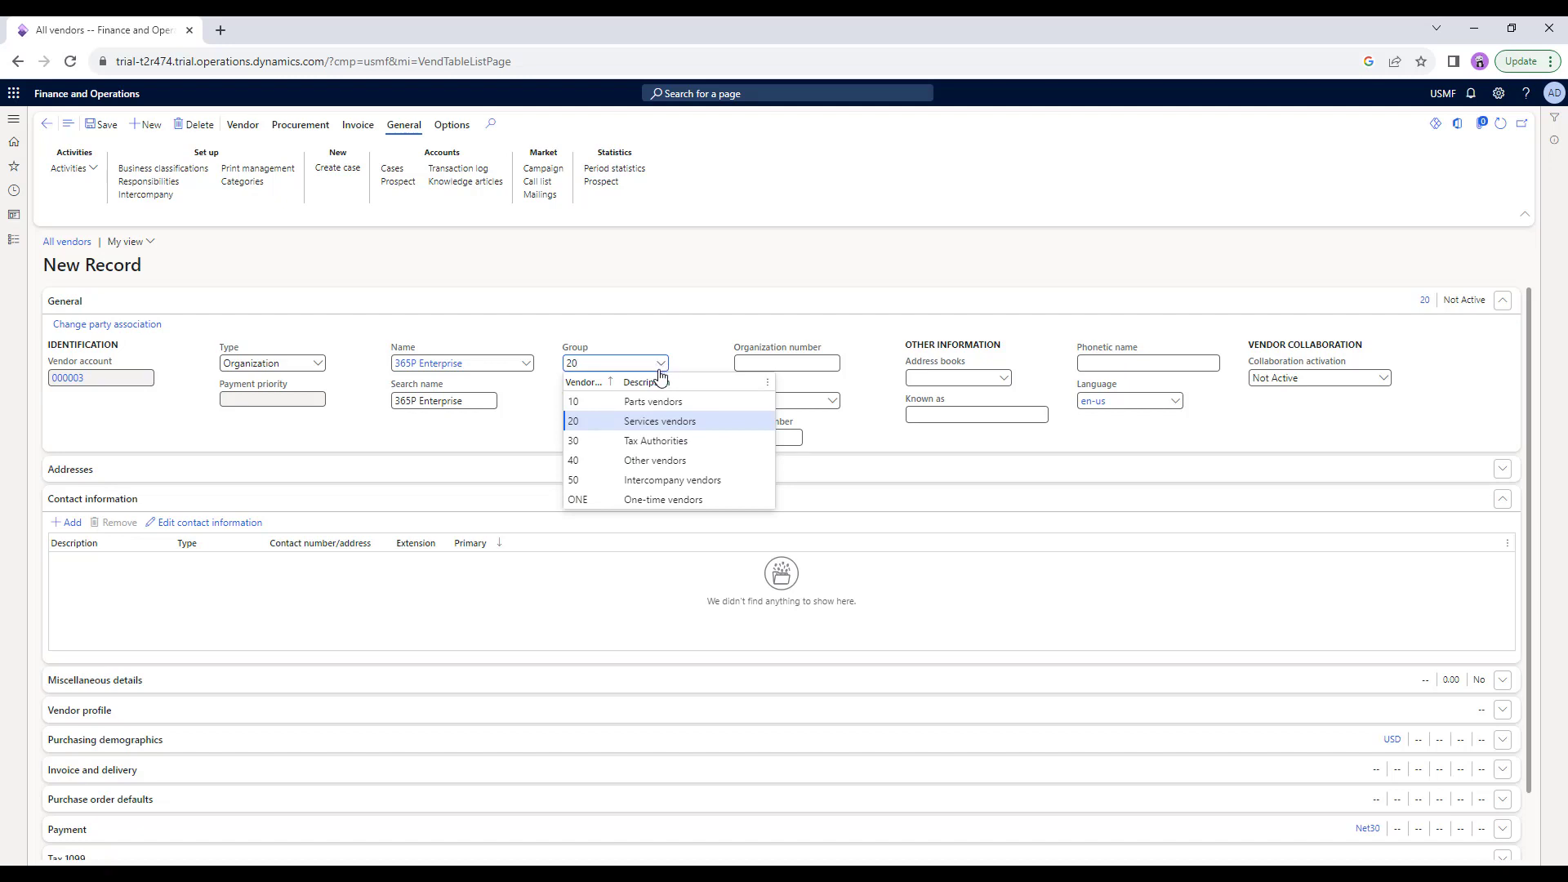
{"action": "left_click", "coordinate": [661, 361]}
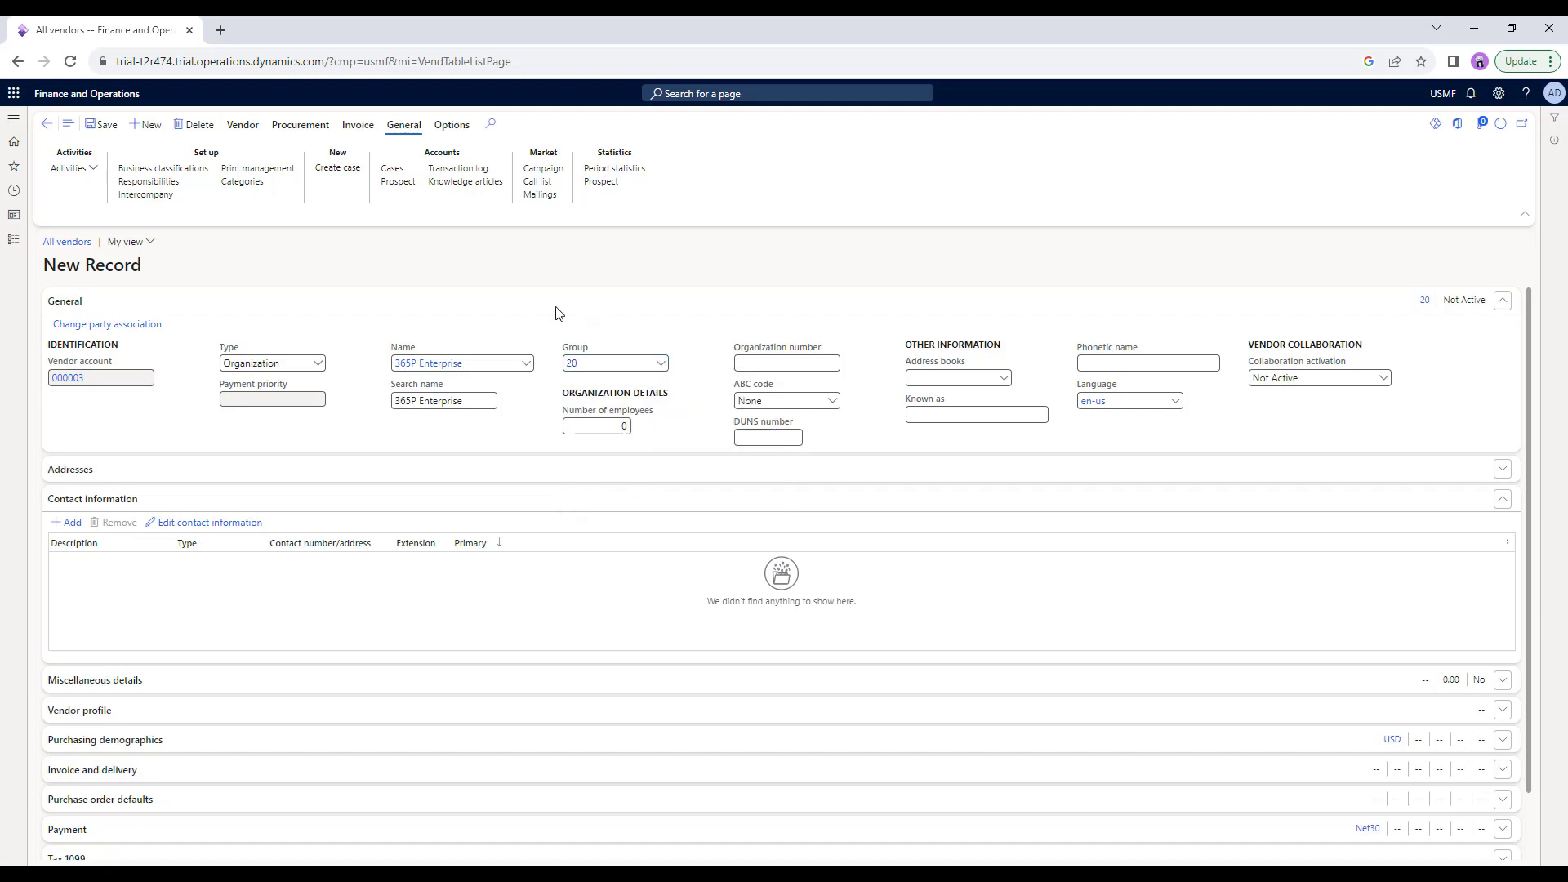
{"action": "left_click", "coordinate": [163, 167]}
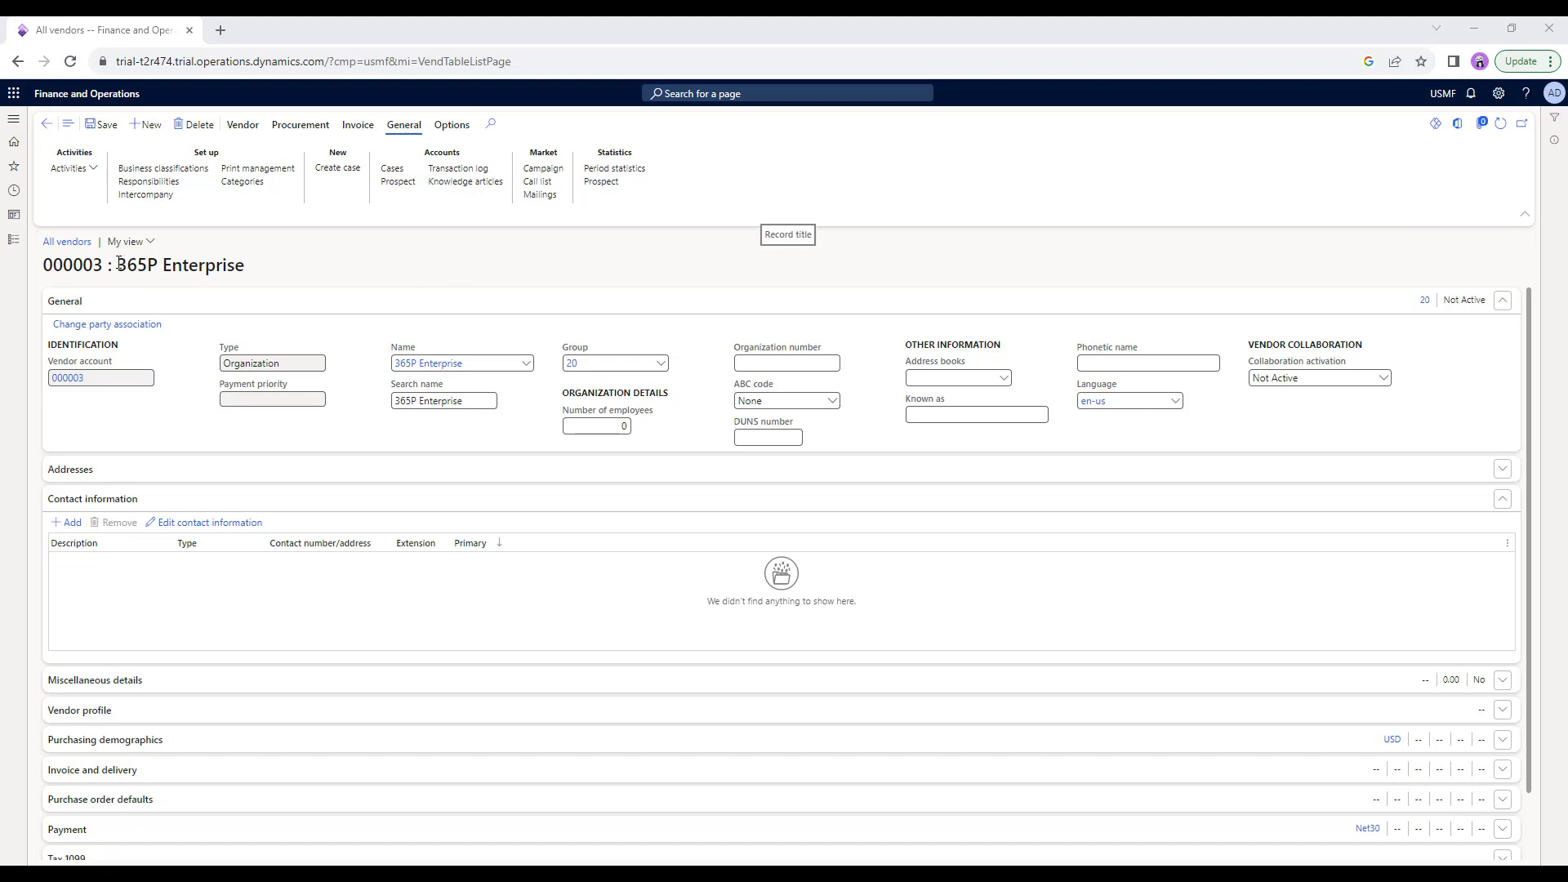
{"action": "left_click_drag", "start_coordinate": [119, 263], "coordinate": [265, 271]}
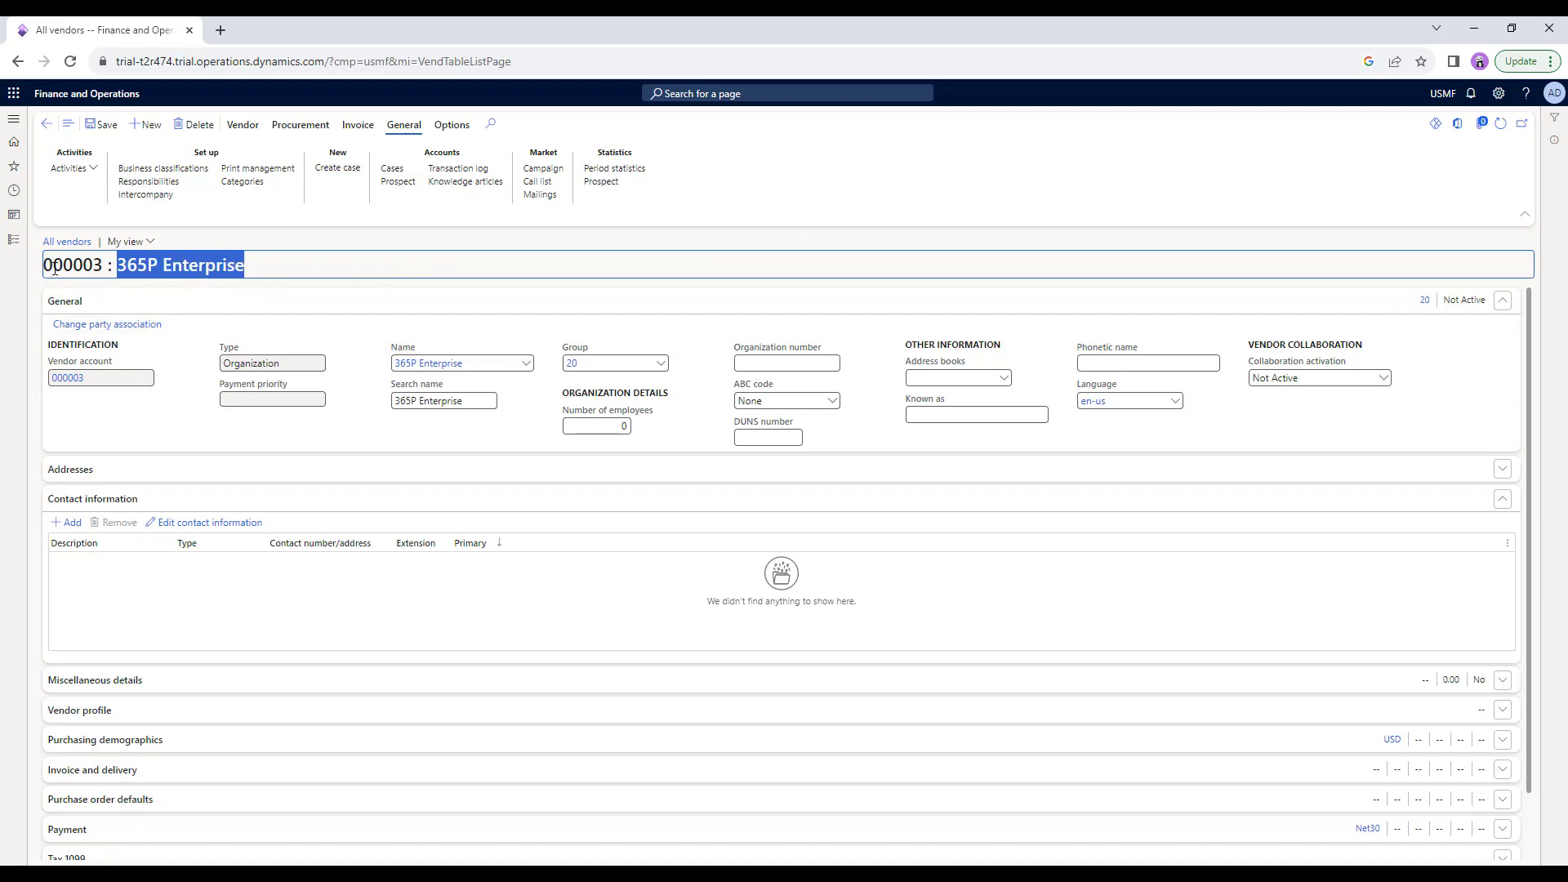
{"action": "left_click", "coordinate": [102, 265]}
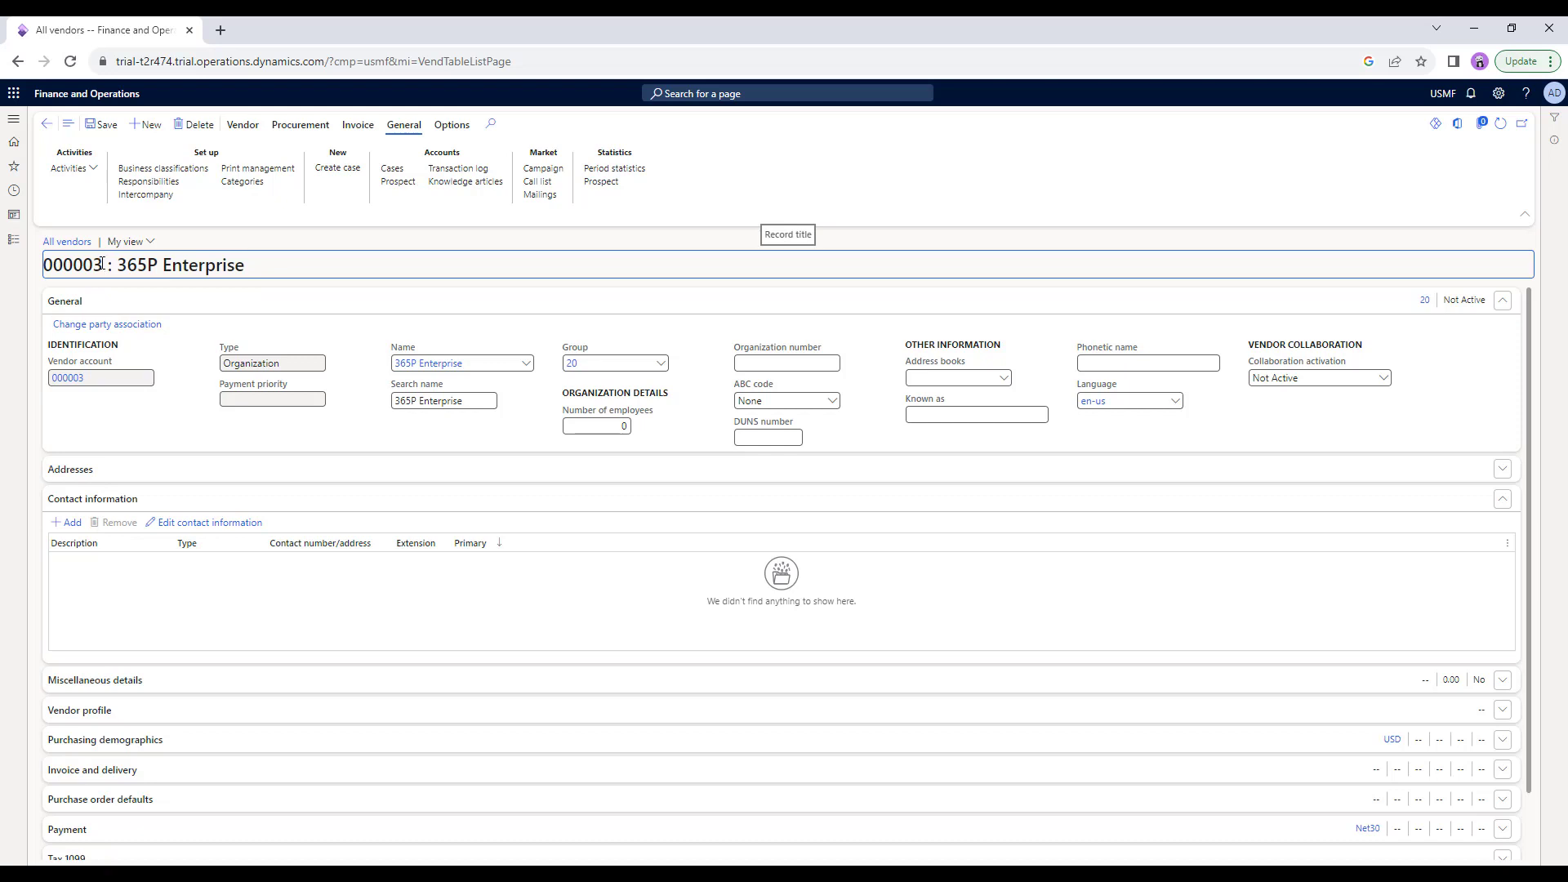
{"action": "left_click_drag", "start_coordinate": [101, 266], "coordinate": [246, 270]}
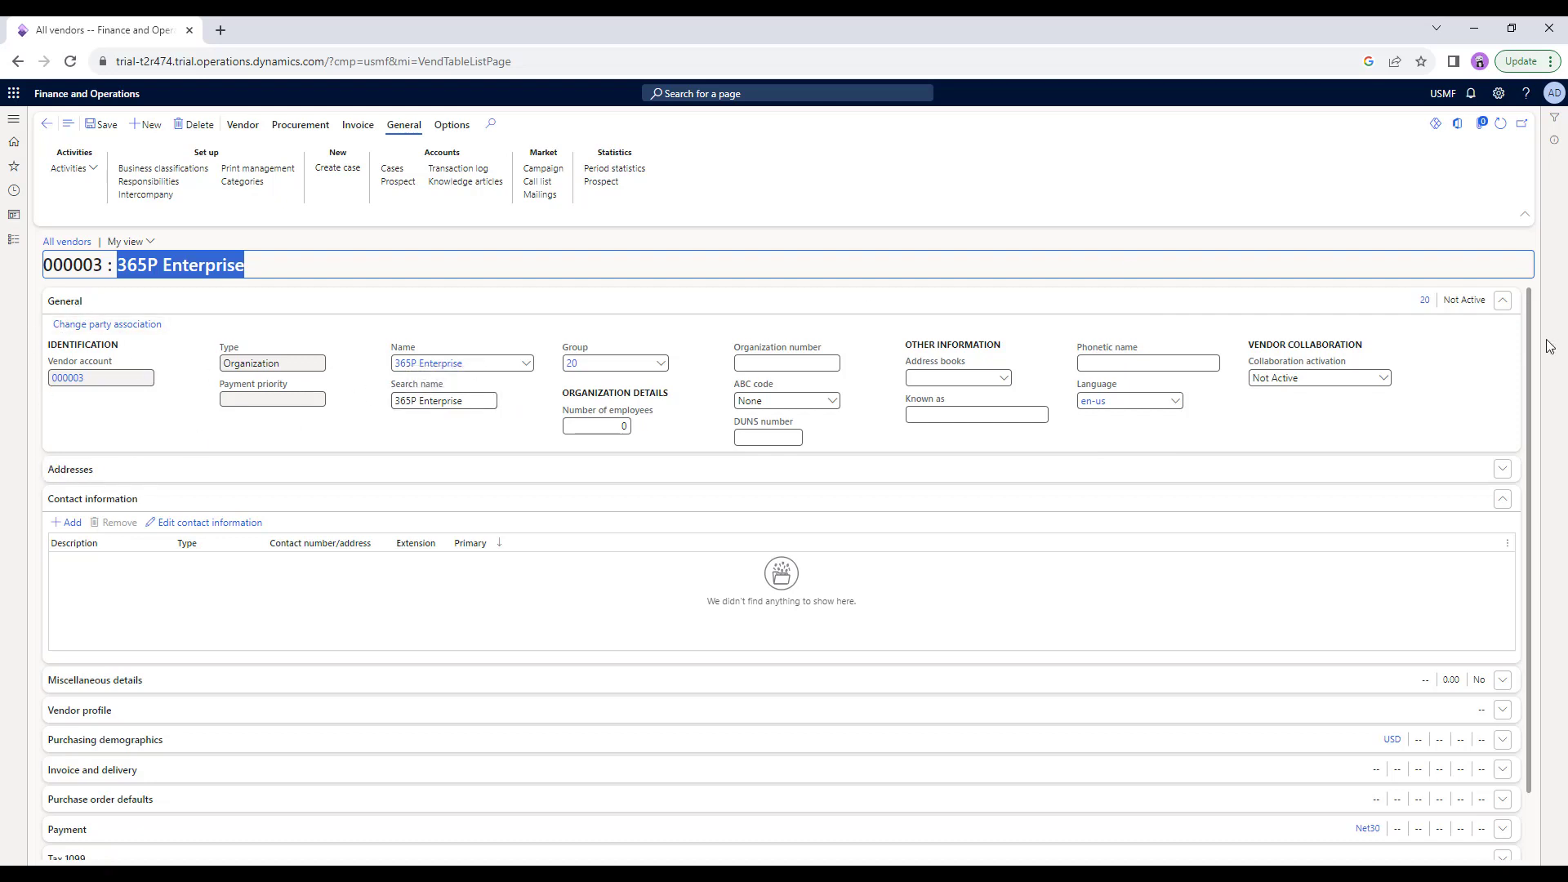
{"action": "left_click", "coordinate": [1502, 505]}
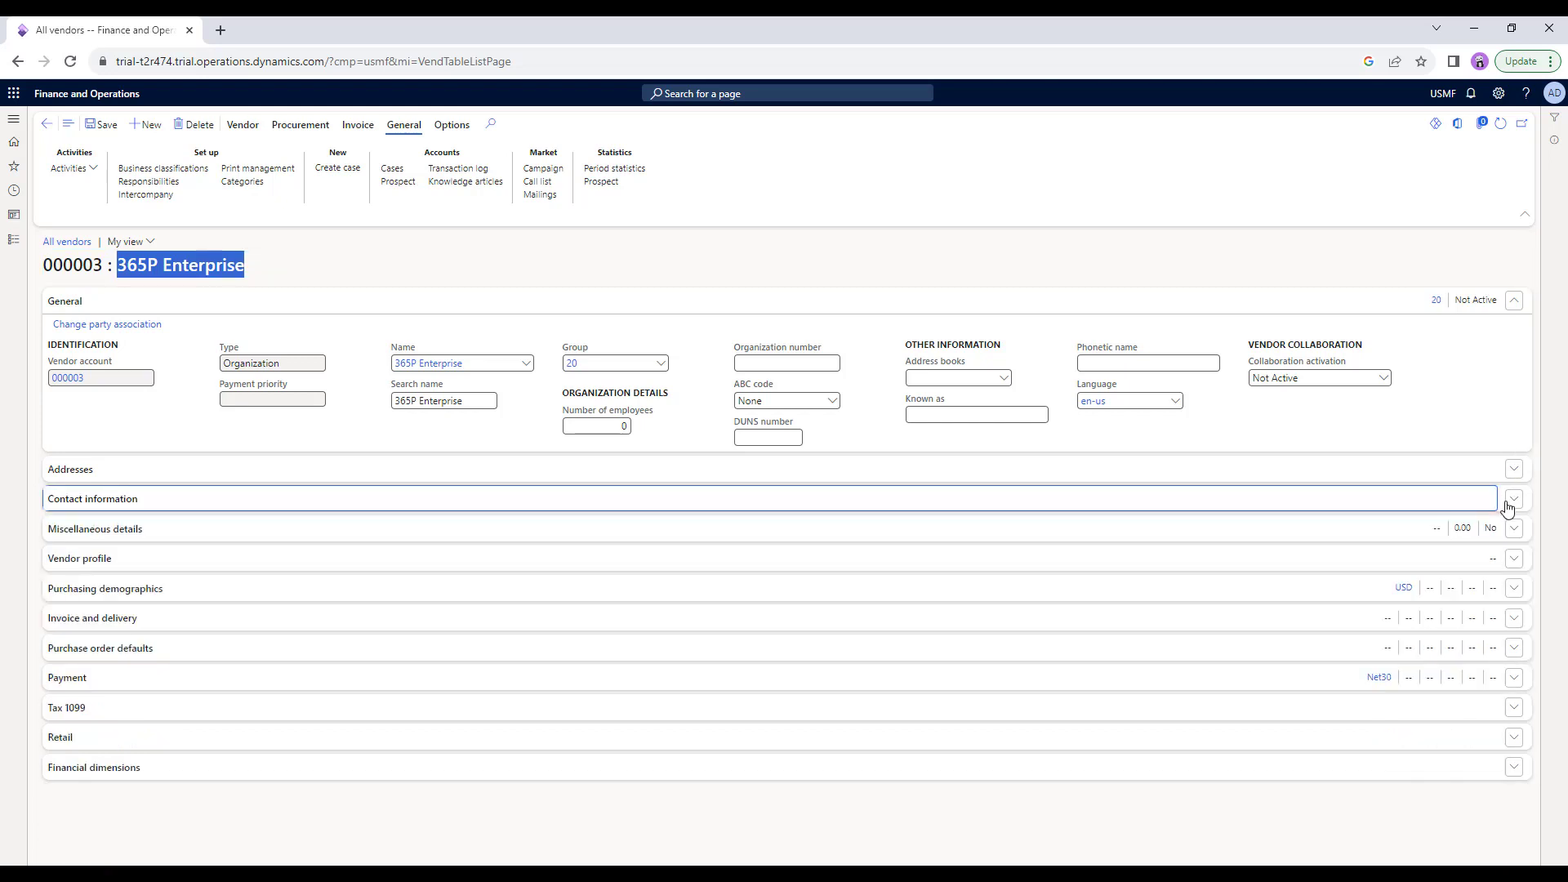
{"action": "left_click", "coordinate": [1507, 504]}
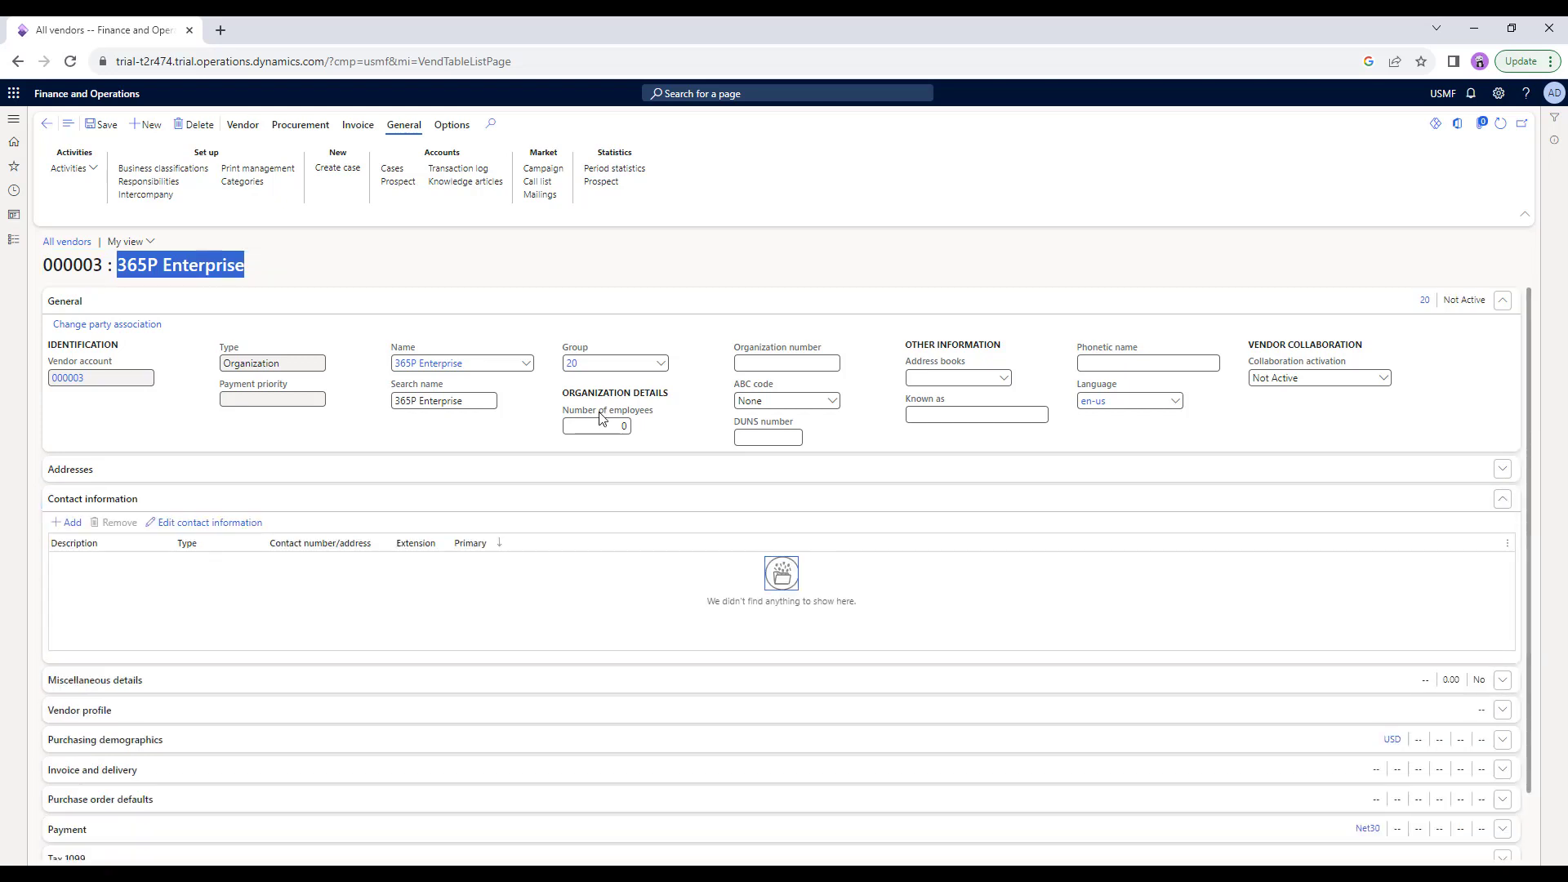
{"action": "left_click", "coordinate": [629, 324]}
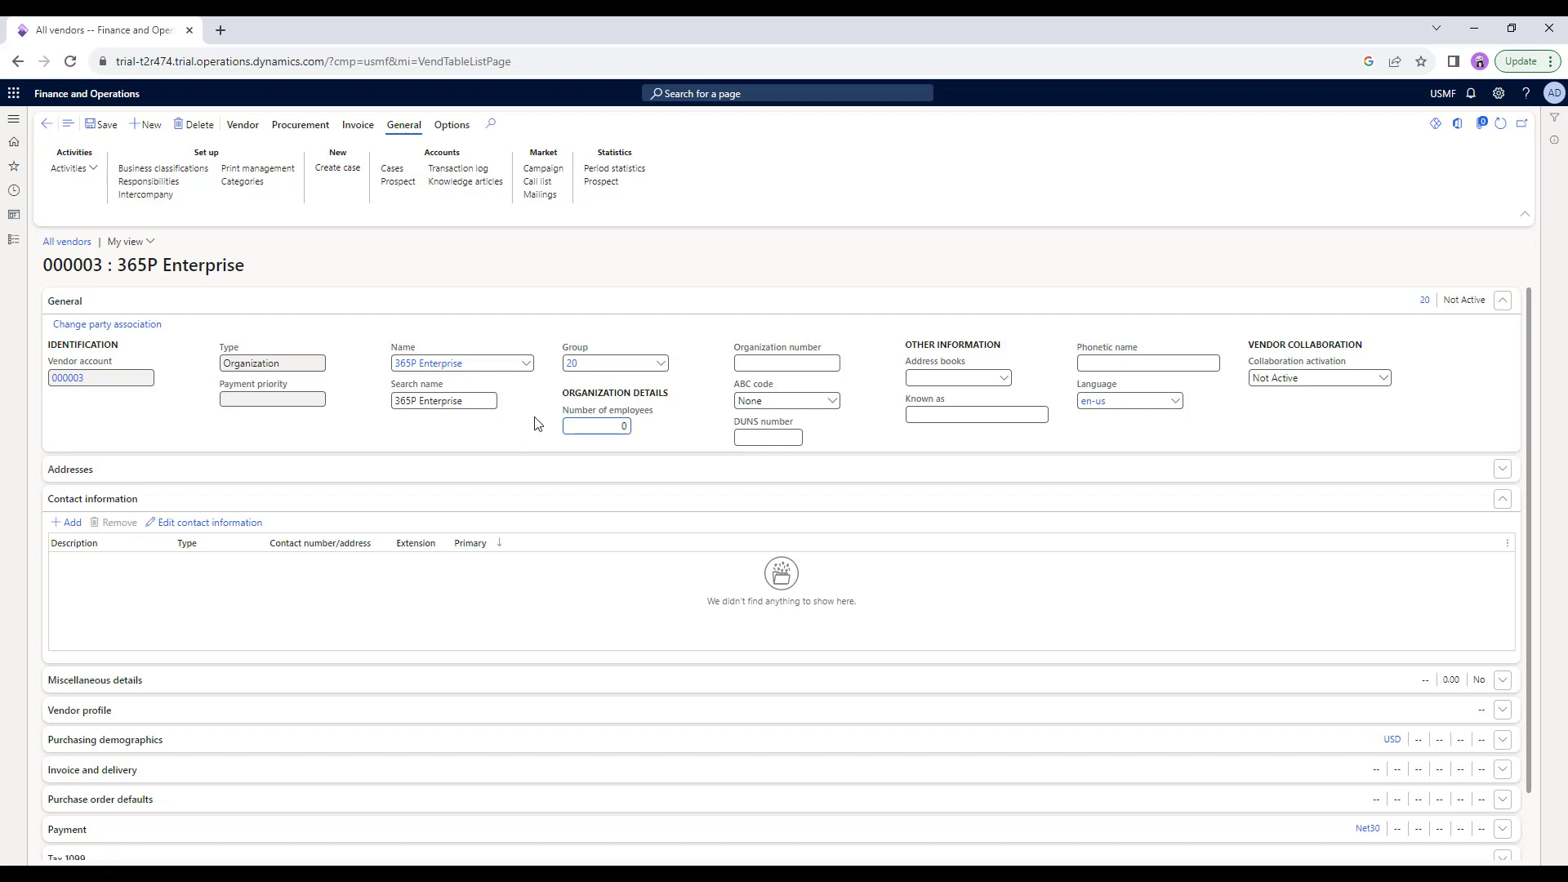
Enter 1000 as the number of employees for 365P Enterprise.
{"action": "left_click", "coordinate": [624, 425]}
{"action": "type", "text": "1000"}
{"action": "left_click", "coordinate": [786, 366]}
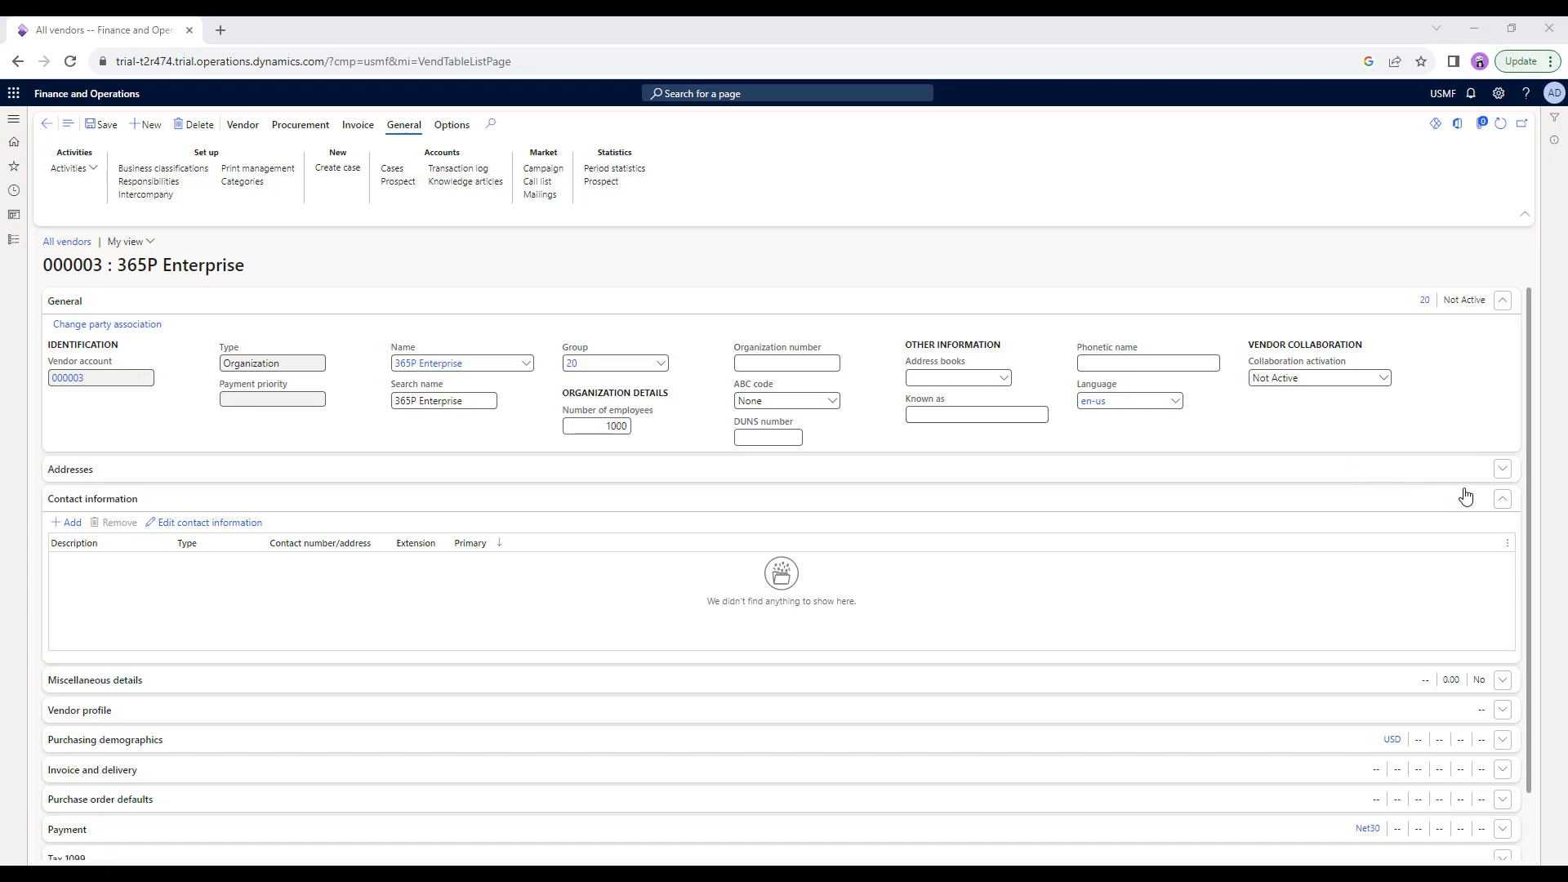
Add a new vendor address named 'Head Office' with Business as its purpose.
{"action": "left_click", "coordinate": [1503, 470]}
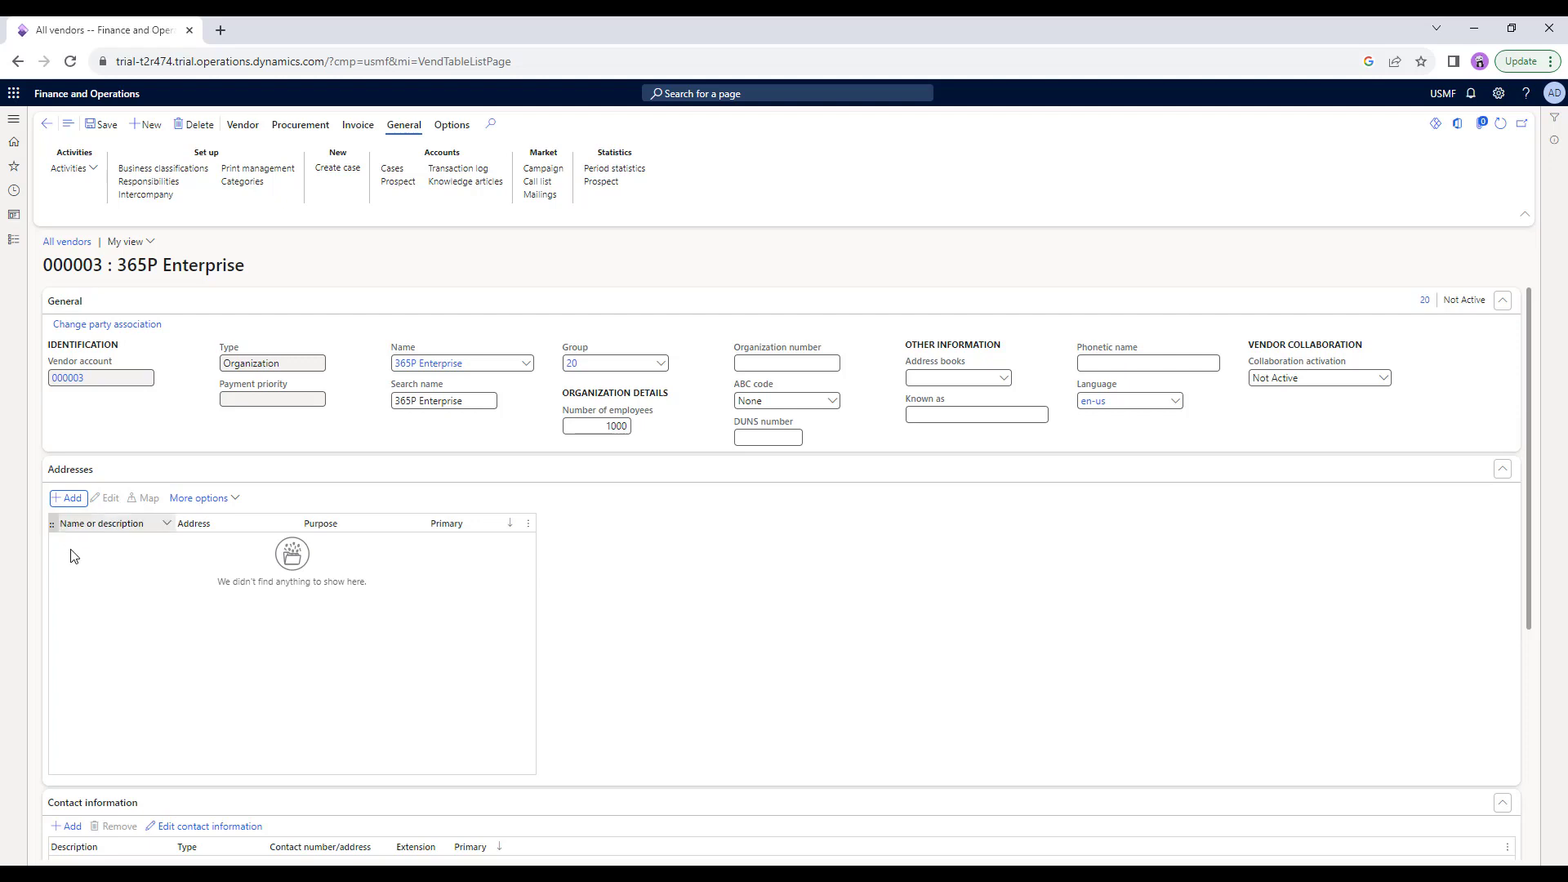
{"action": "left_click", "coordinate": [72, 500]}
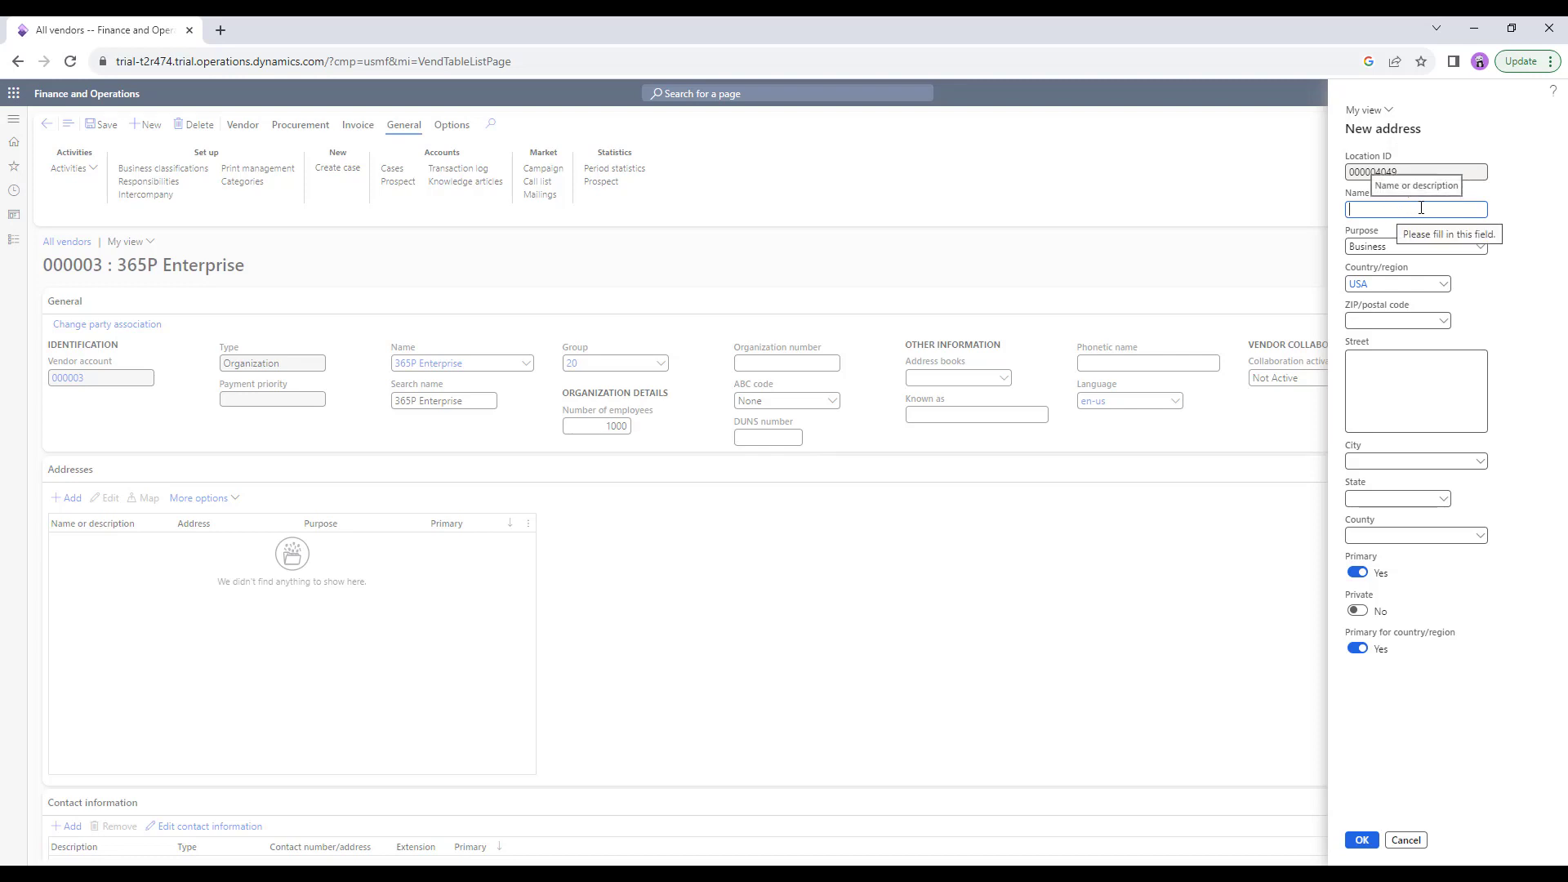
{"action": "type", "text": "Head Office"}
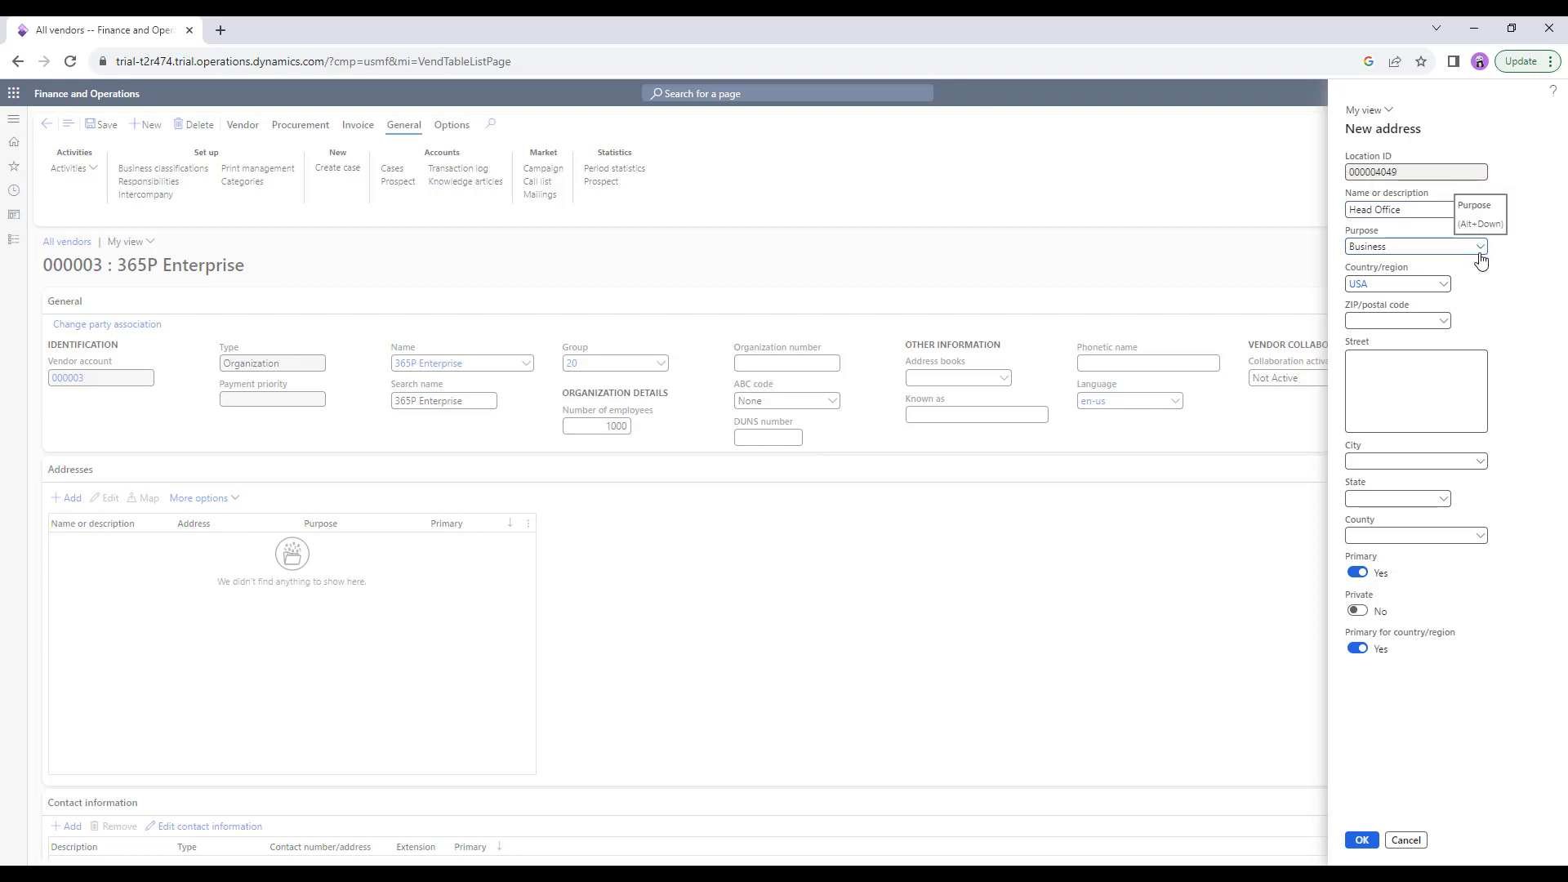
{"action": "left_click", "coordinate": [1478, 247]}
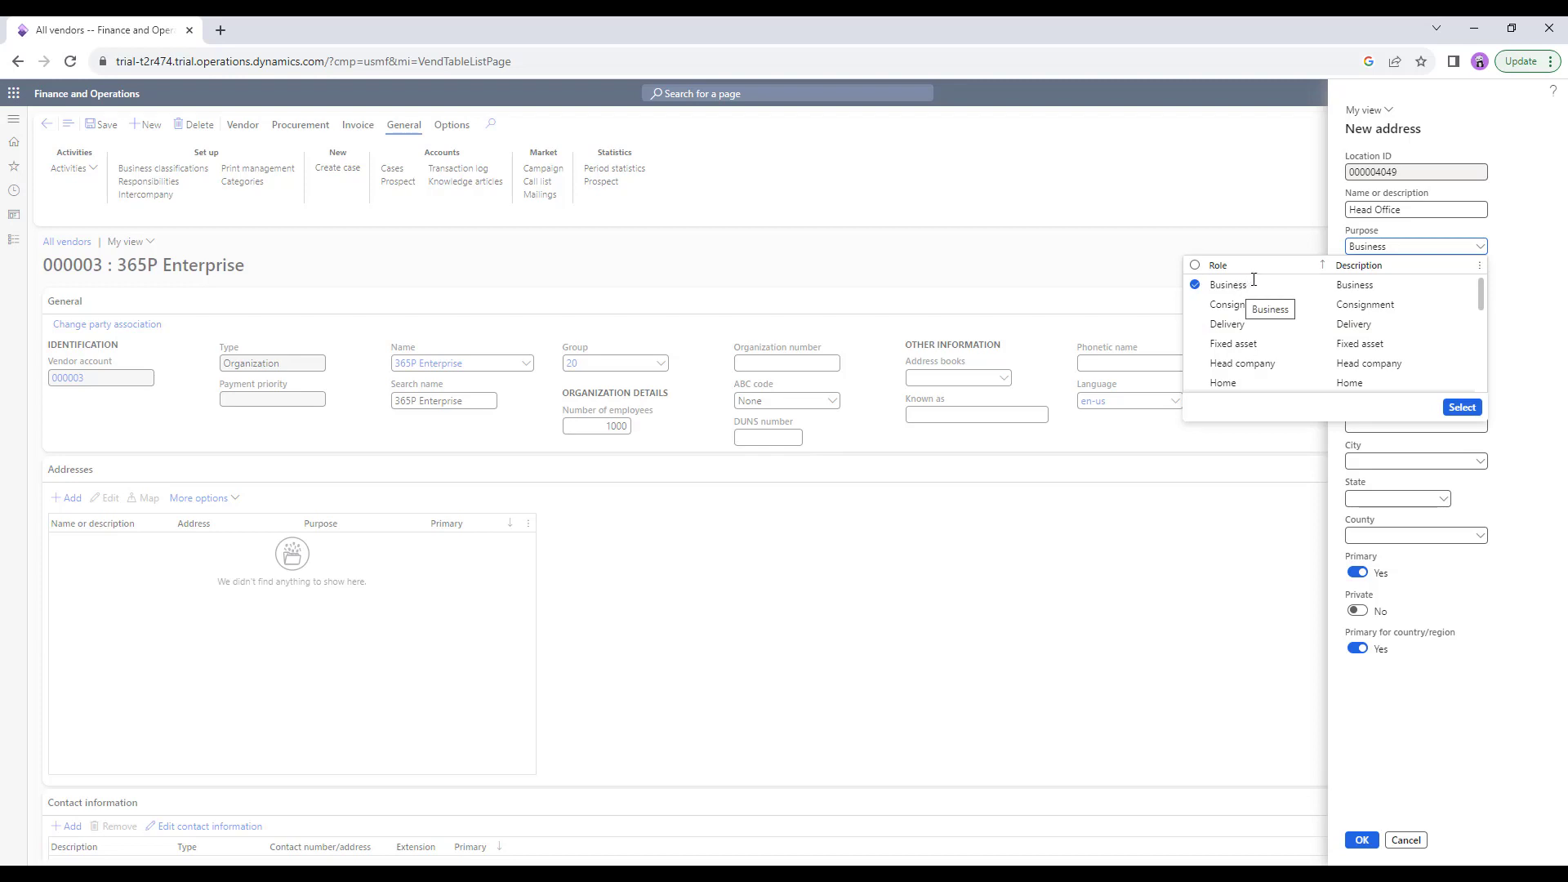
{"action": "left_click", "coordinate": [1461, 407]}
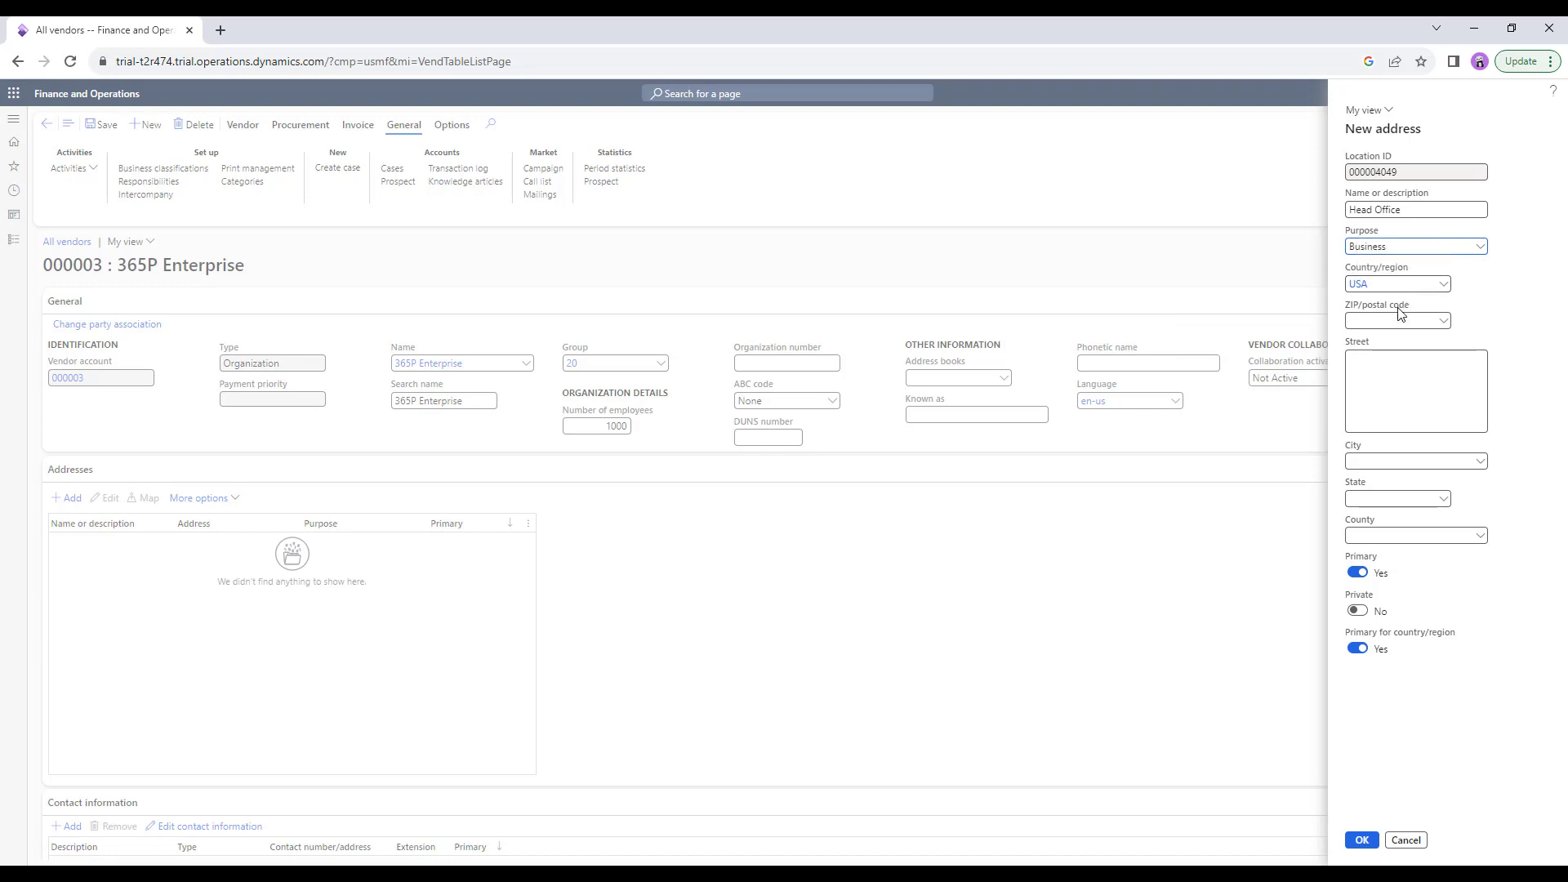
Browse the ZIP/postal code lookup for the new address without choosing a code.
{"action": "left_click", "coordinate": [1446, 323]}
{"action": "left_click", "coordinate": [1446, 323]}
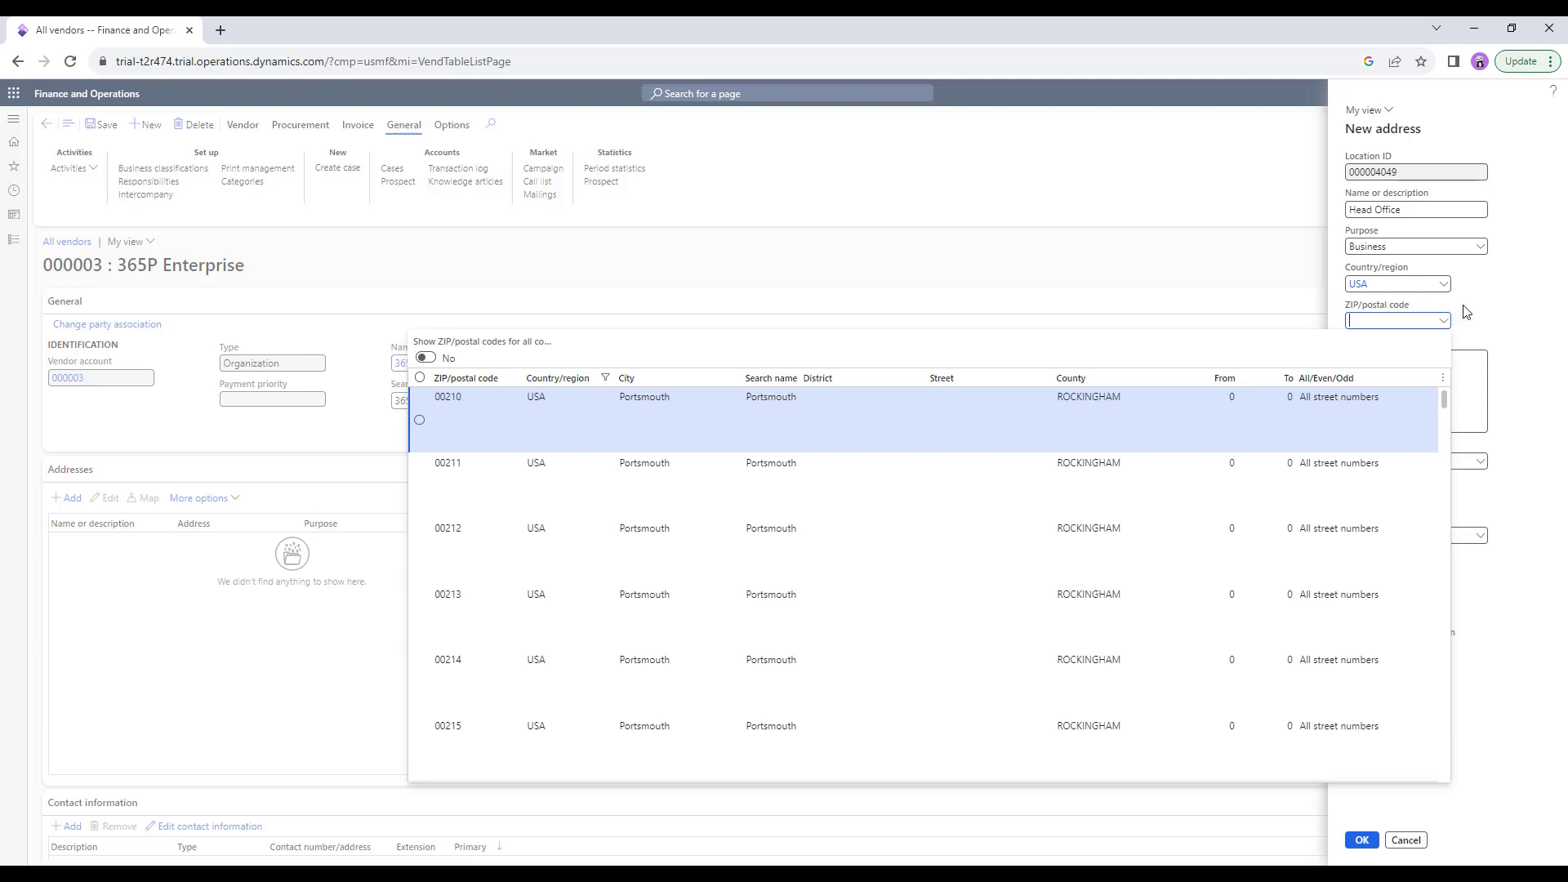
{"action": "left_click", "coordinate": [1488, 306]}
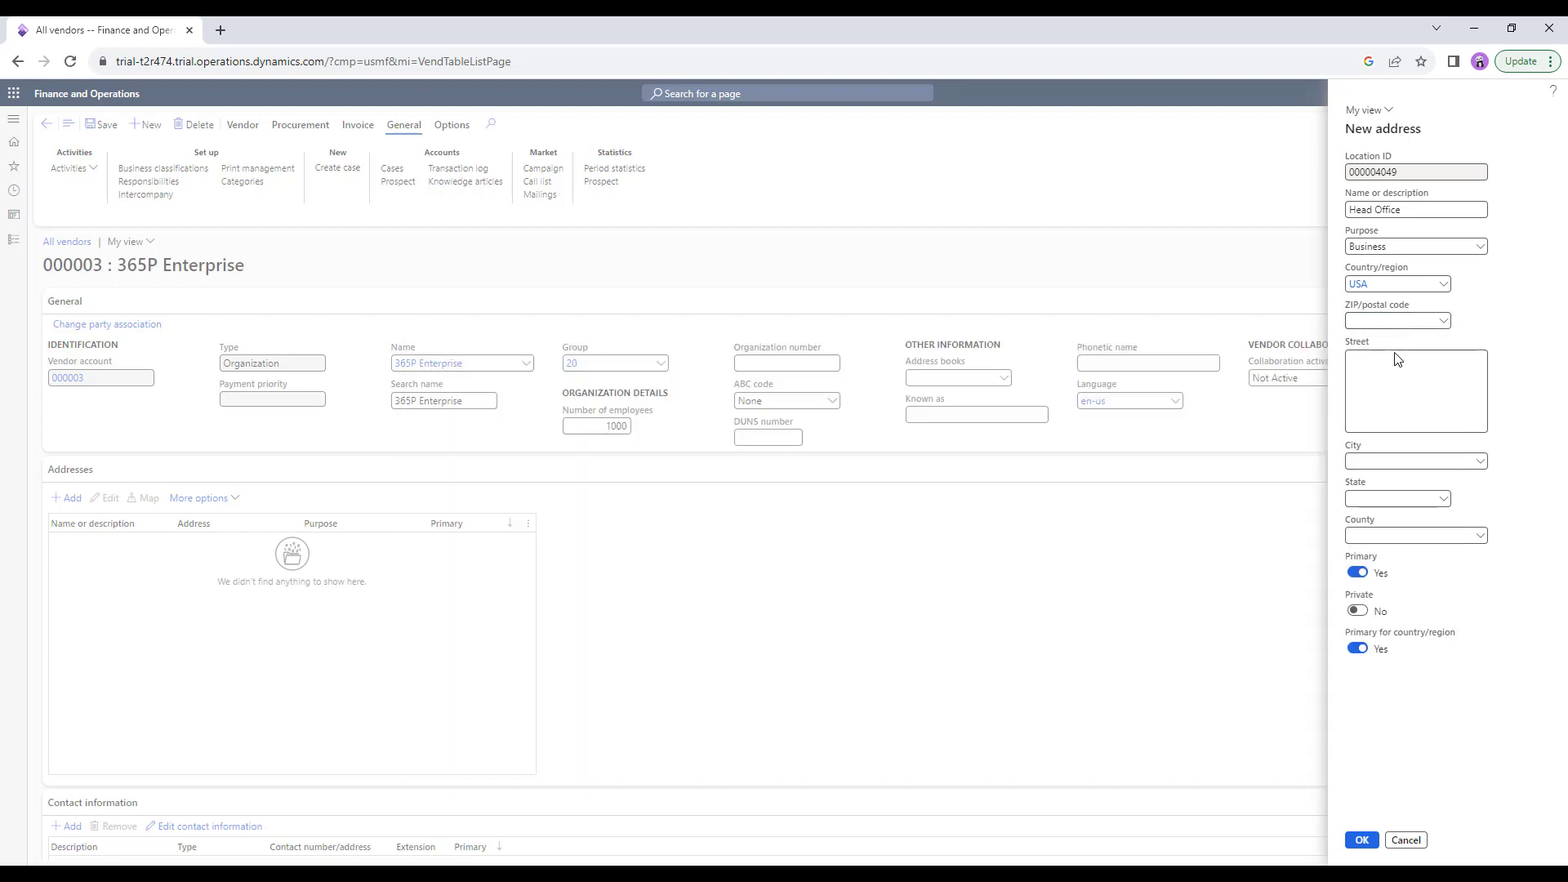
{"action": "left_click", "coordinate": [1369, 462]}
Enter ZIP 00210 so Portsmouth, NH fills in, then save the Head Office address.
{"action": "left_click", "coordinate": [1379, 320]}
{"action": "type", "text": "00210"}
{"action": "key", "text": "Tab"}
{"action": "mouse_move", "coordinate": [1372, 464]}
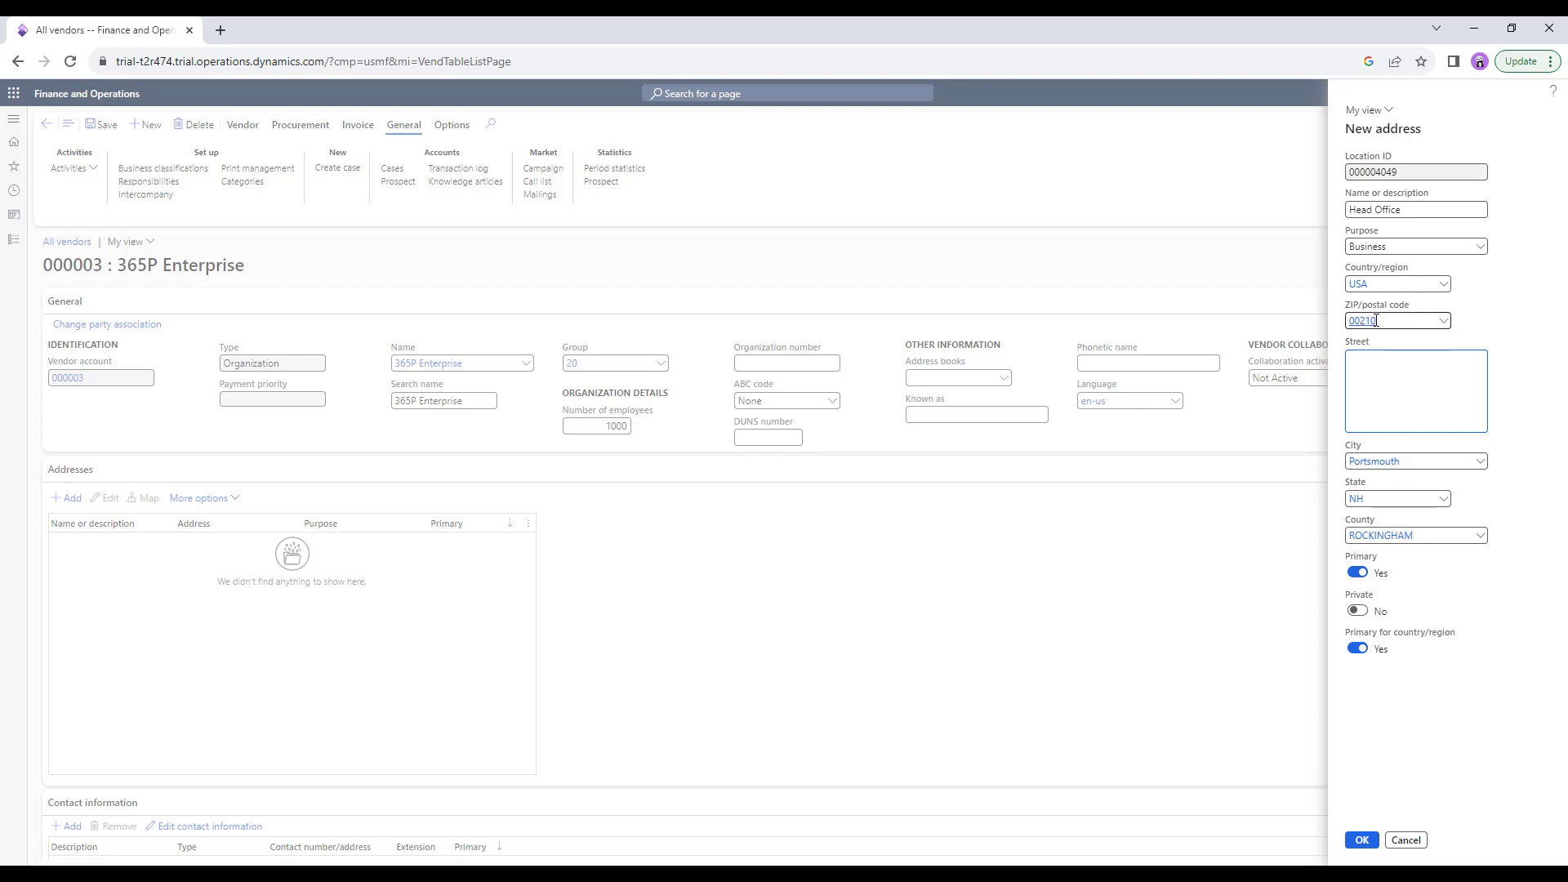
{"action": "mouse_move", "coordinate": [1376, 320]}
{"action": "left_click", "coordinate": [1362, 841]}
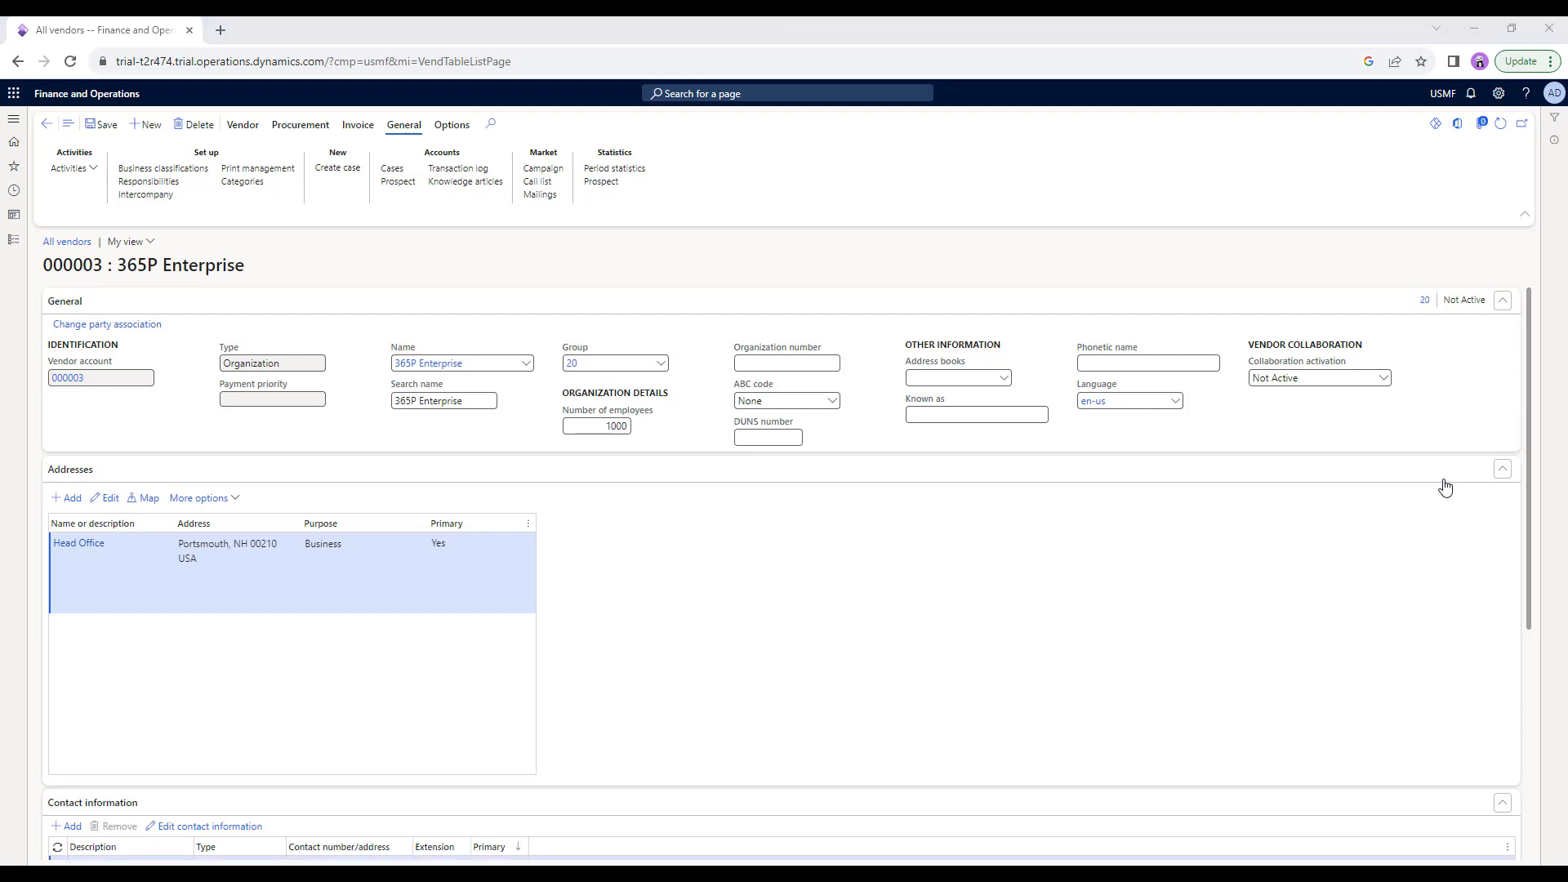
Collapse the Addresses section to reach Contact information.
{"action": "left_click", "coordinate": [1503, 471]}
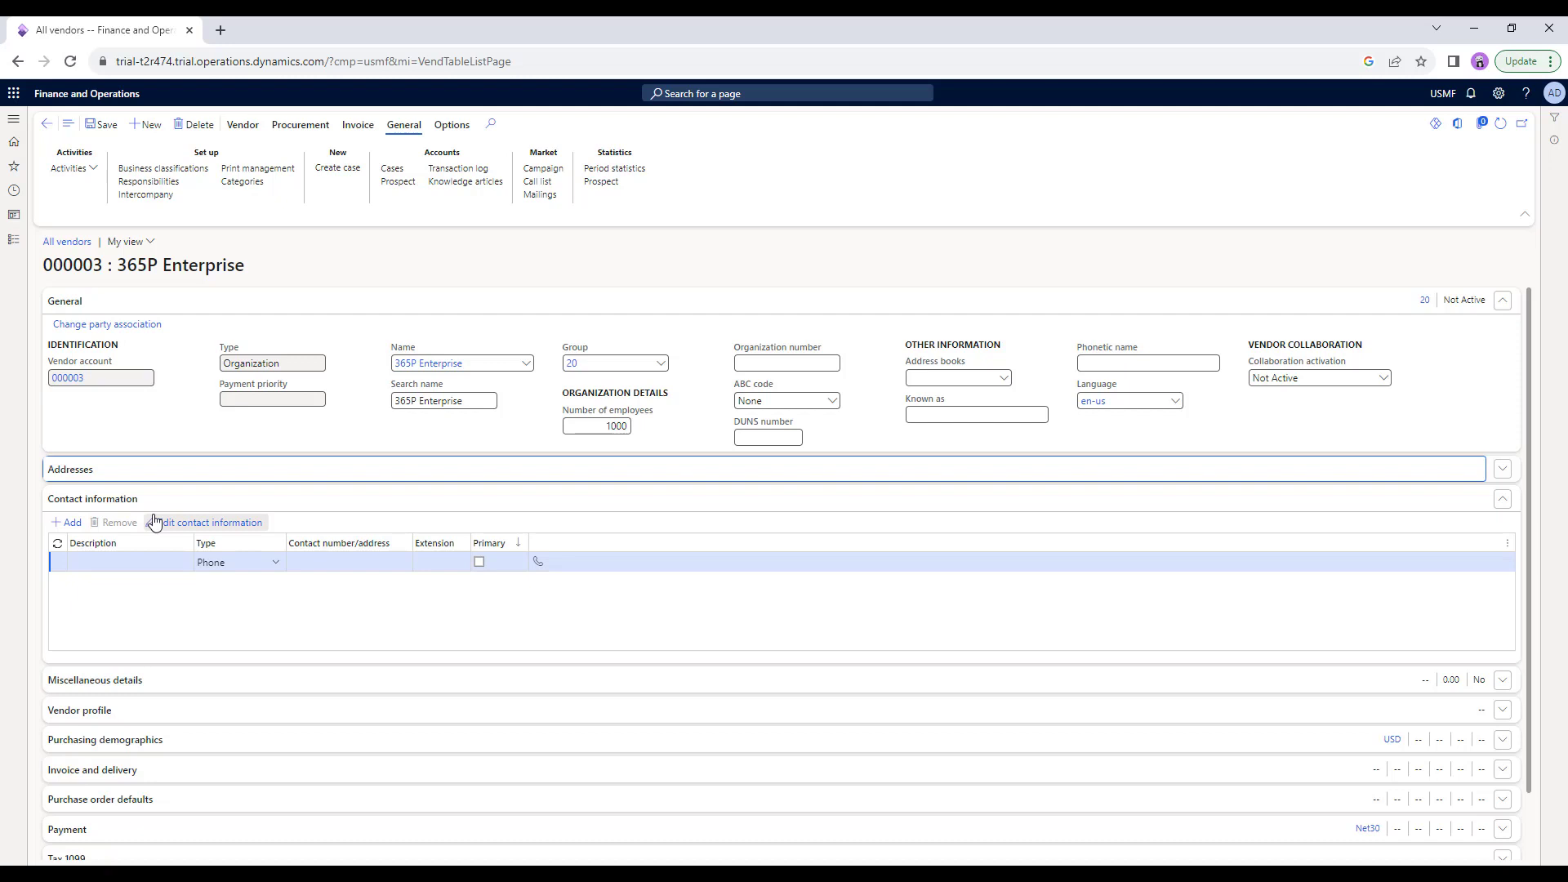
Add a primary Email address contact, with the contact person's name as description and their e-mail.
{"action": "left_click", "coordinate": [91, 563]}
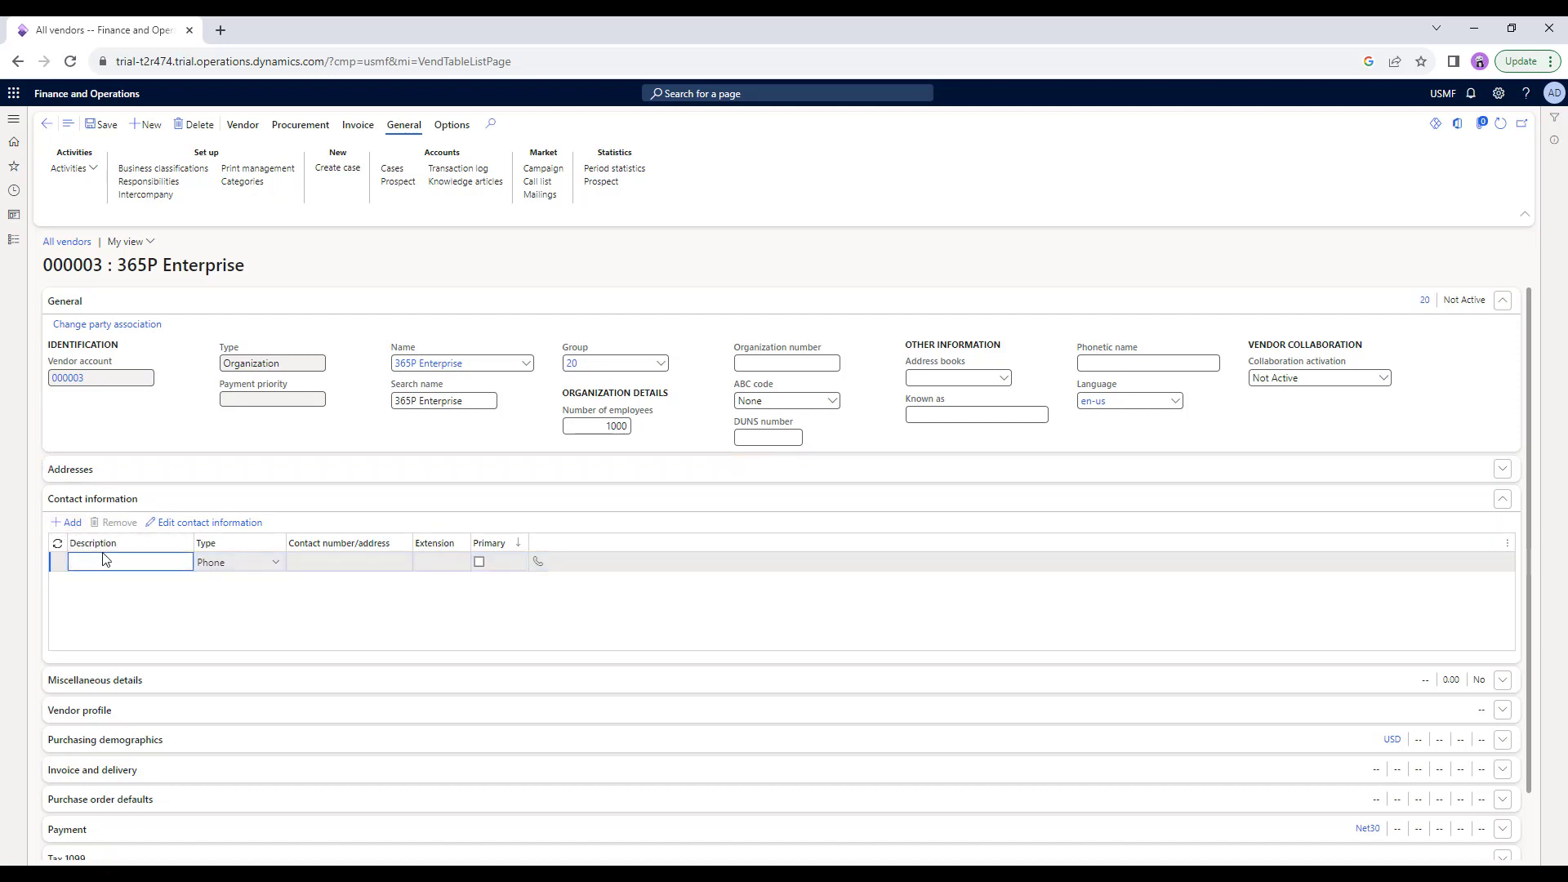
{"action": "left_click", "coordinate": [276, 563]}
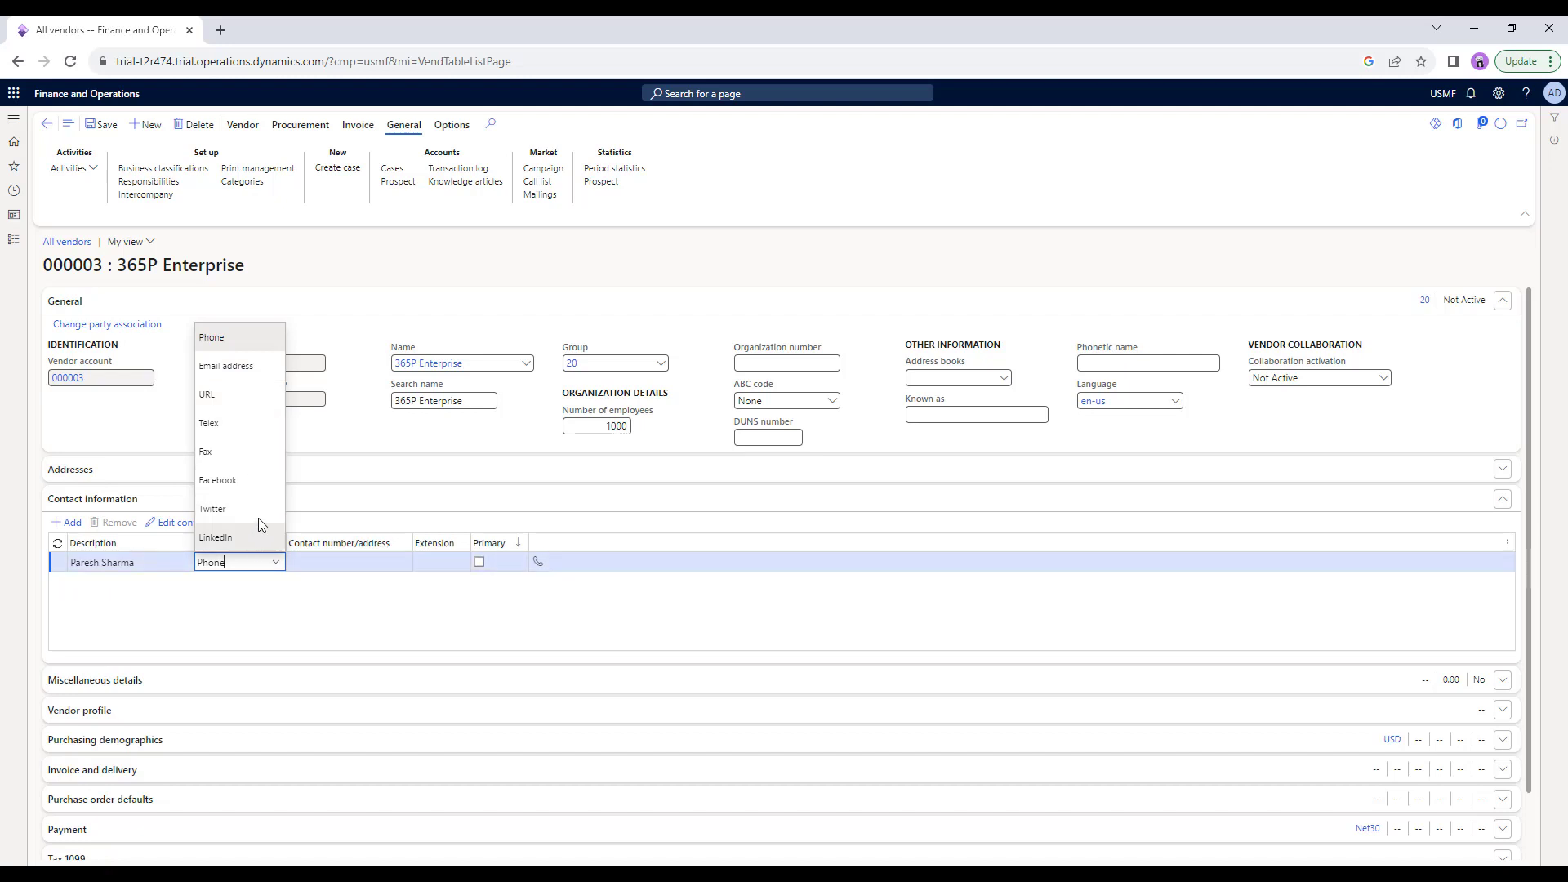
{"action": "left_click", "coordinate": [237, 364]}
{"action": "left_click", "coordinate": [331, 564]}
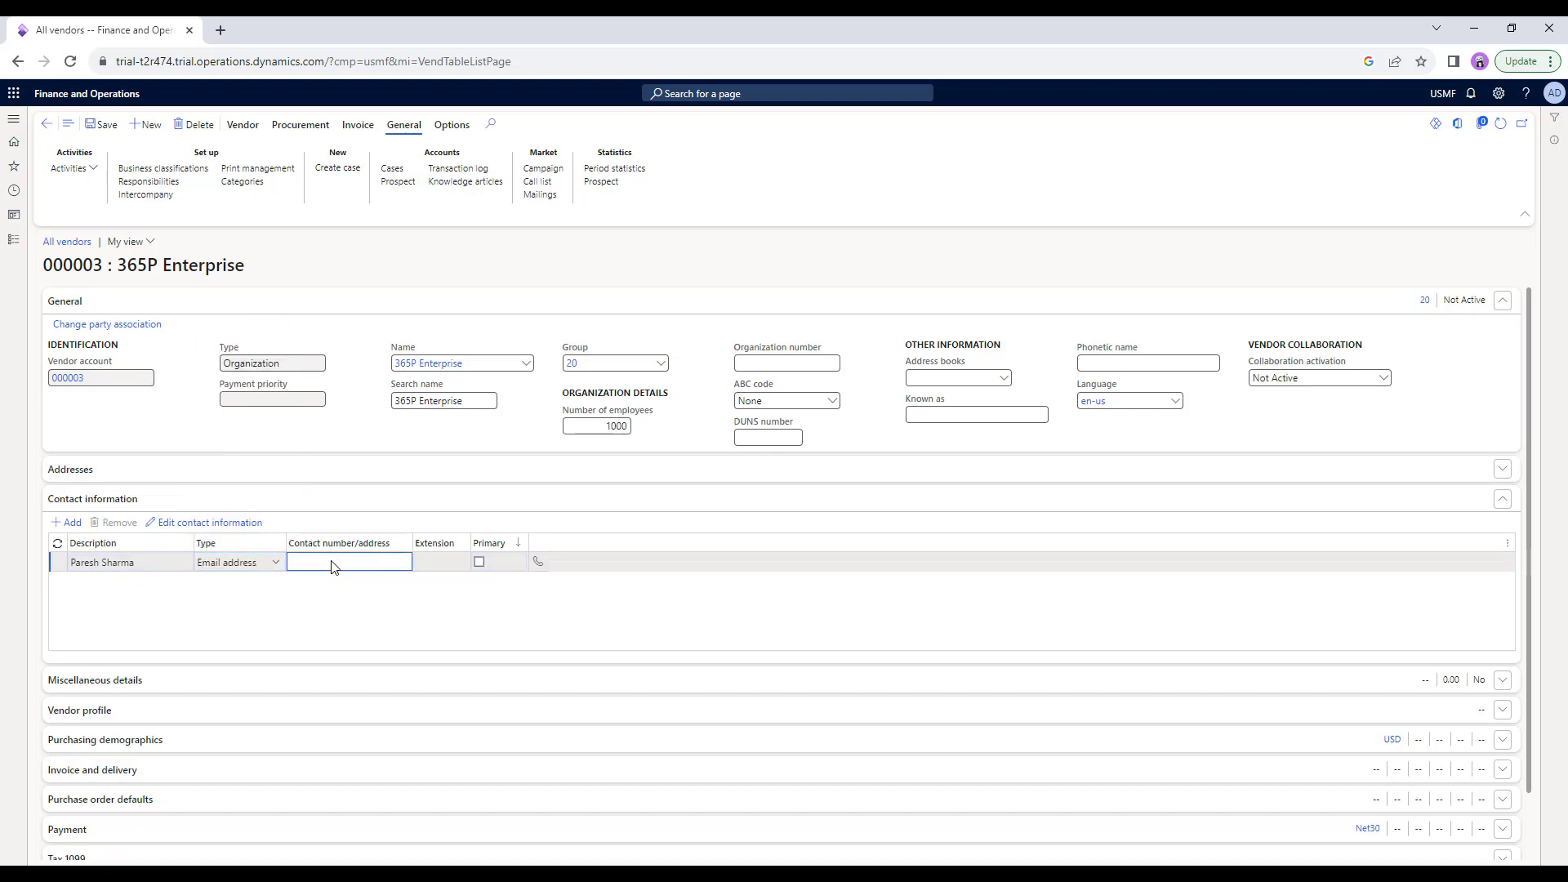
{"action": "key", "text": "Tab"}
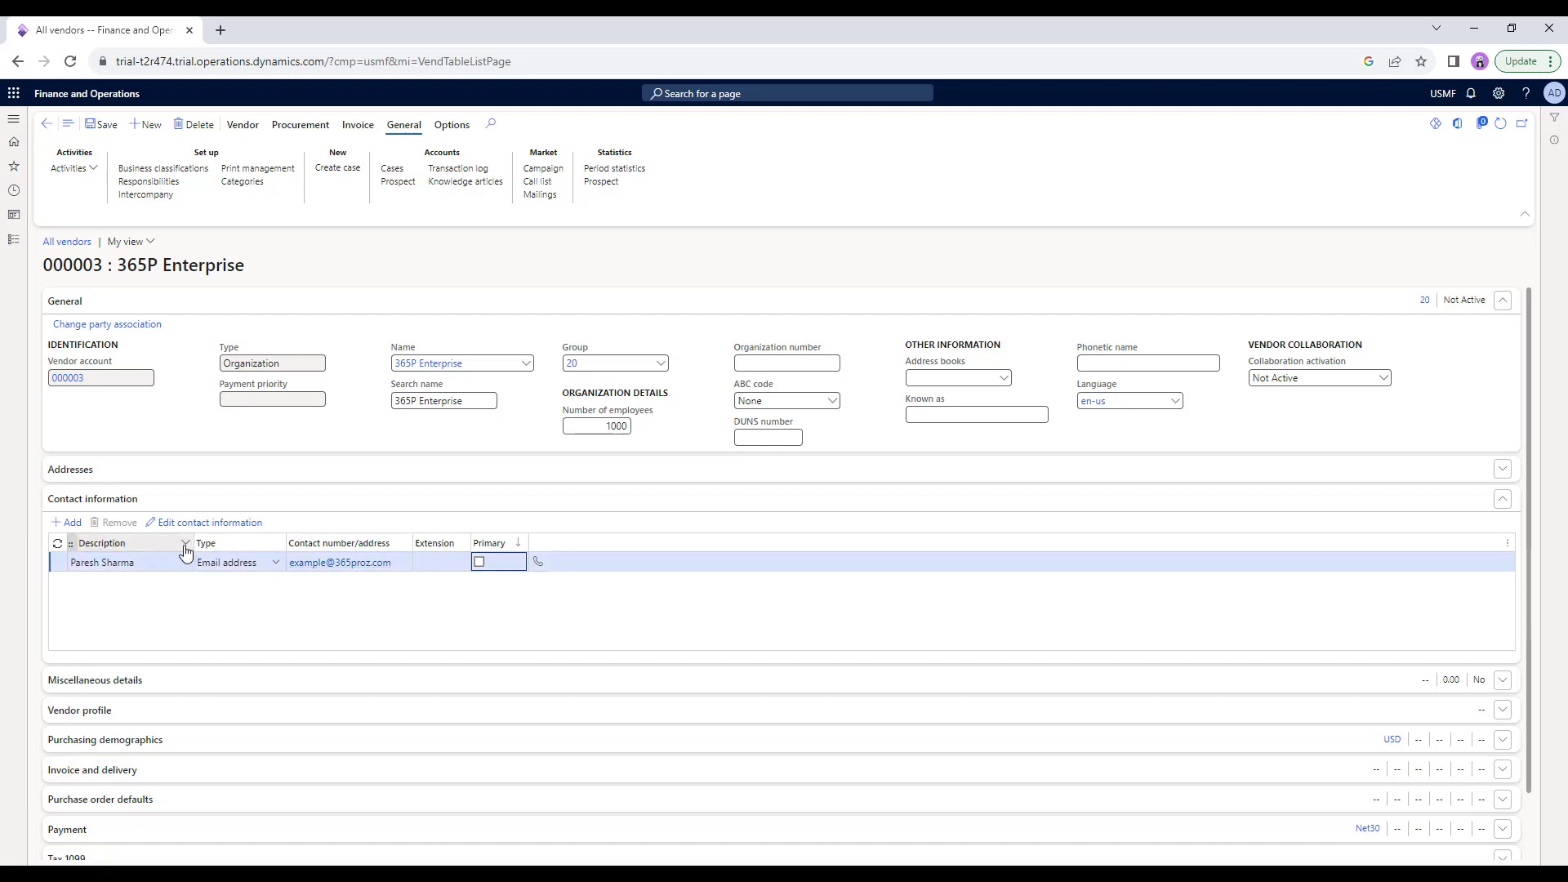
{"action": "left_click", "coordinate": [480, 562]}
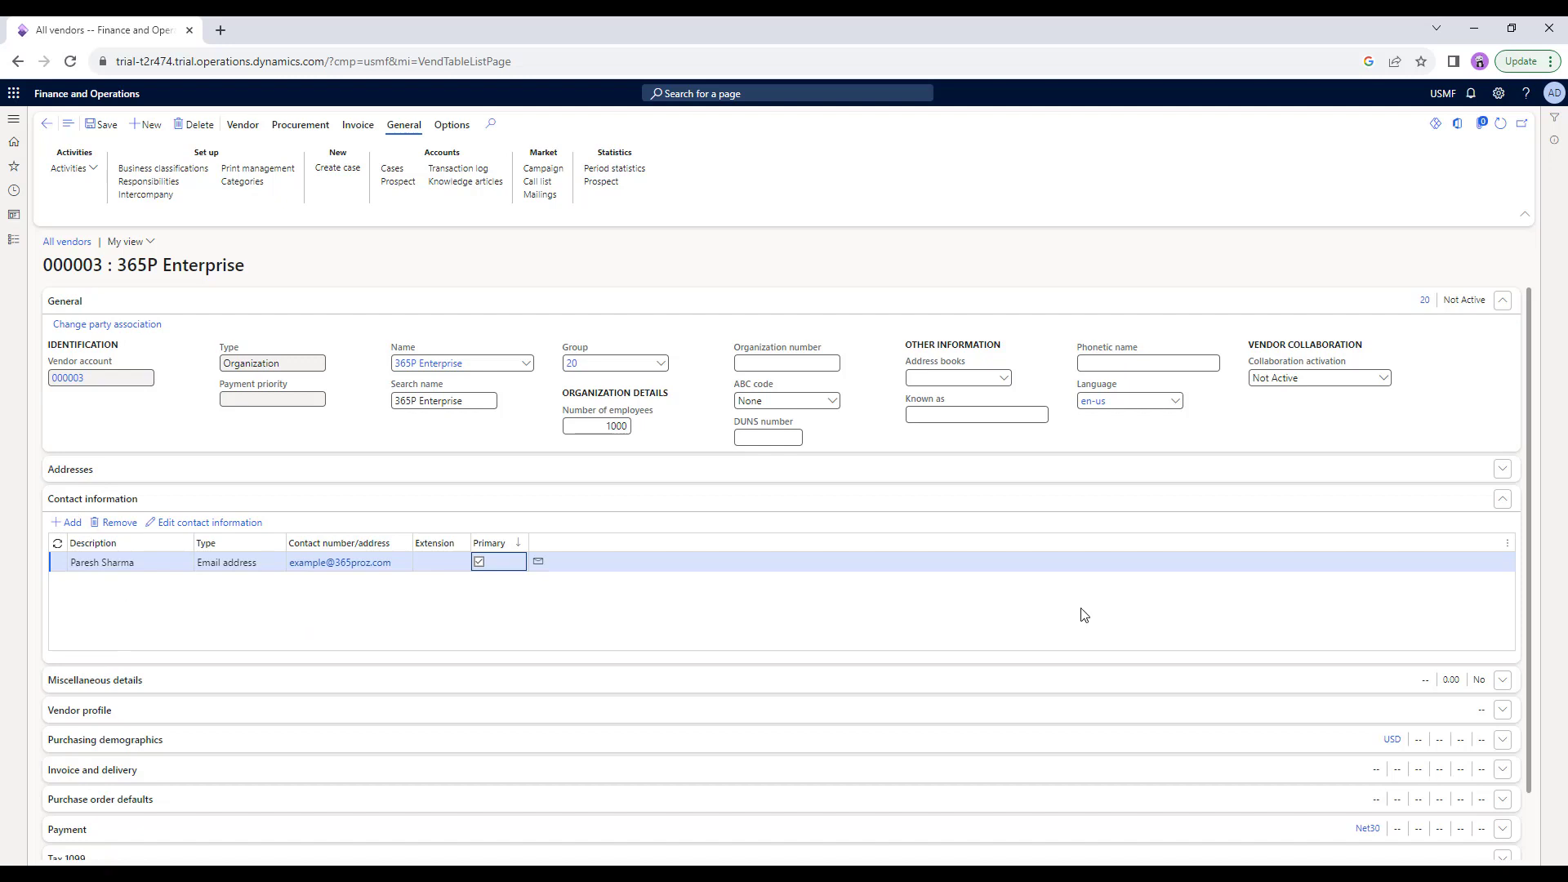
{"action": "scroll", "coordinate": [1470, 663], "scroll_direction": "down", "scroll_amount": 2}
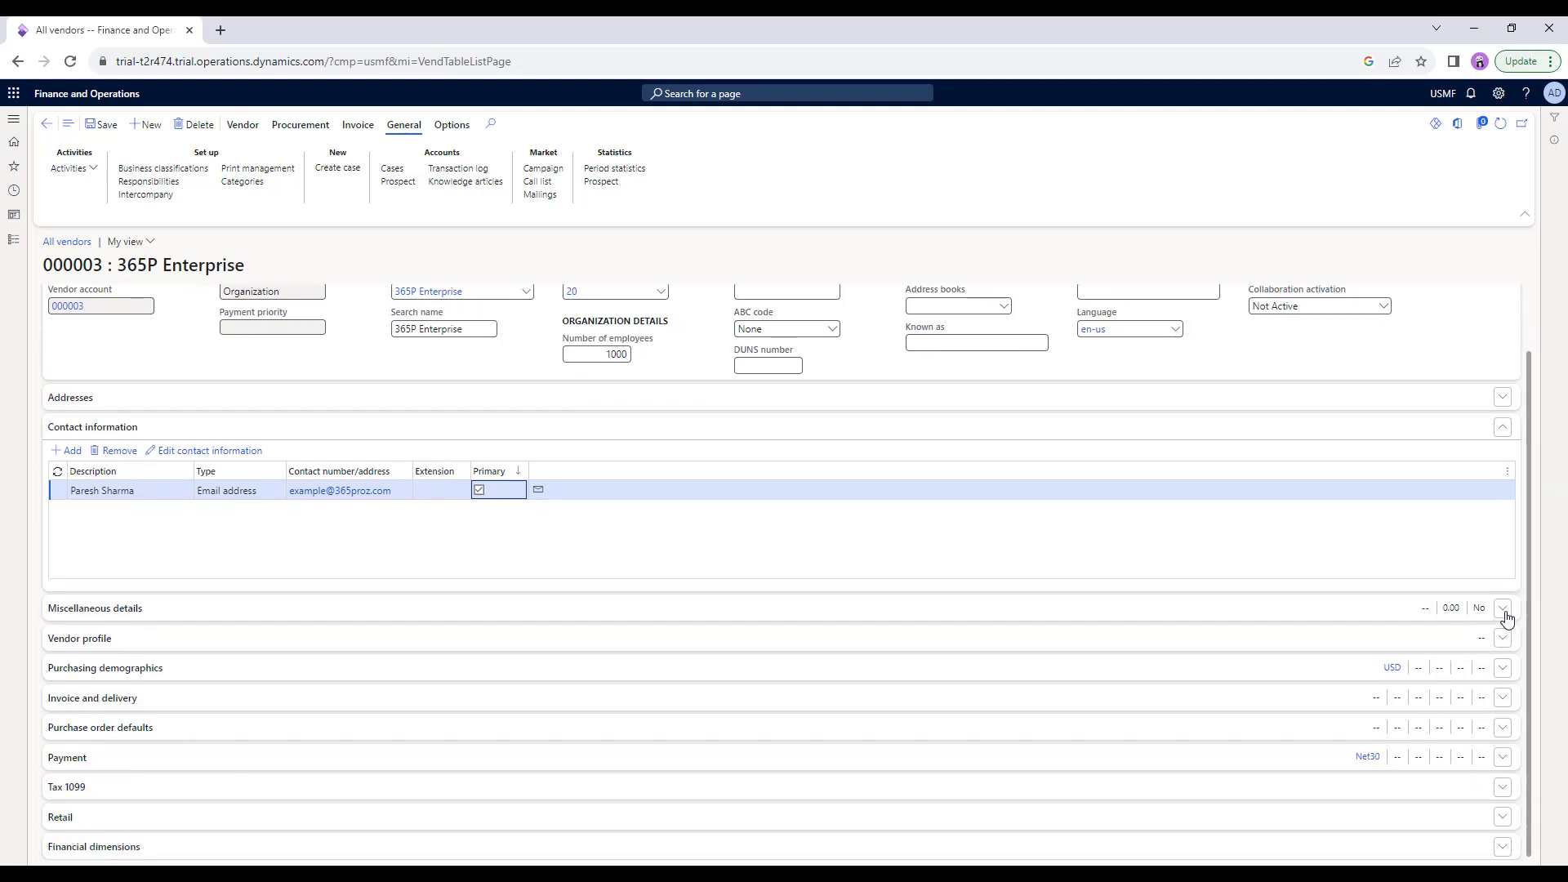
Enter a credit limit of 10,000.00 under Miscellaneous details.
{"action": "left_click", "coordinate": [1507, 619]}
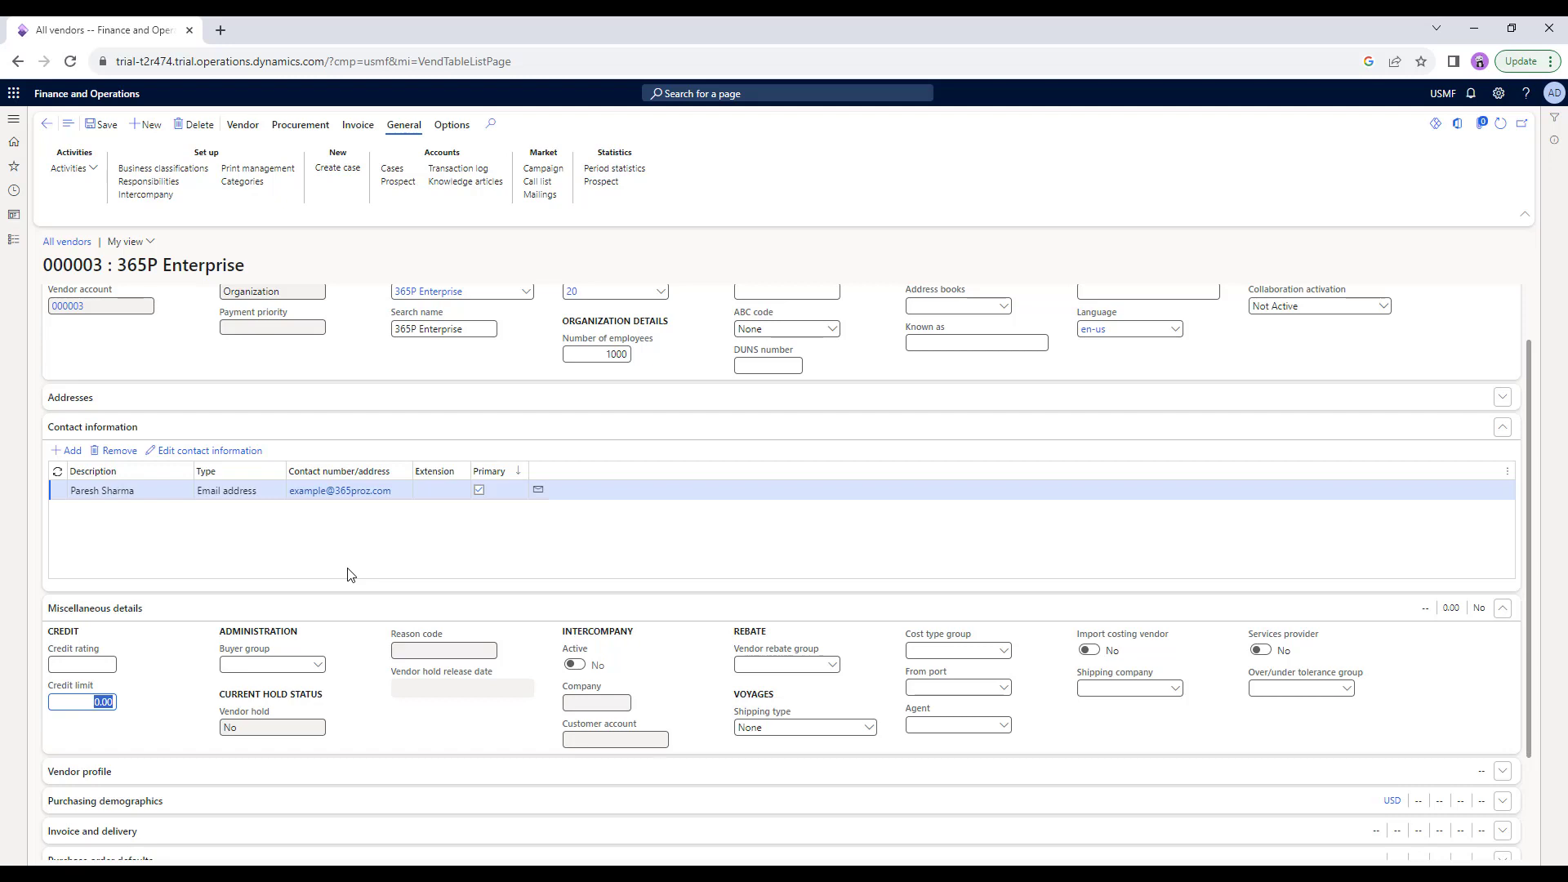
{"action": "type", "text": "10000"}
{"action": "left_click", "coordinate": [321, 612]}
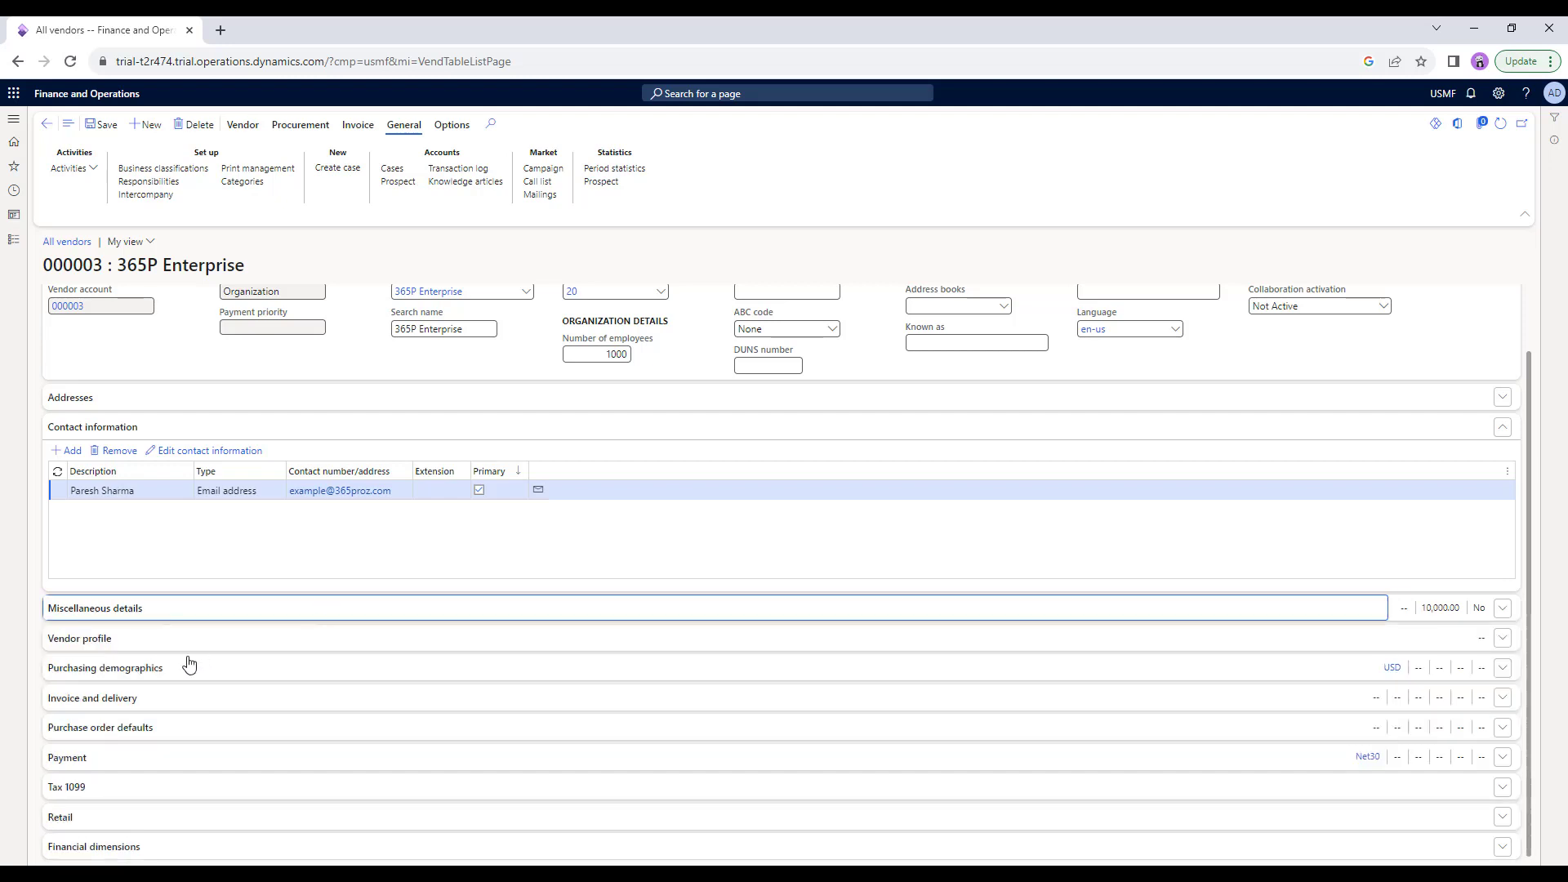
{"action": "left_click", "coordinate": [213, 612]}
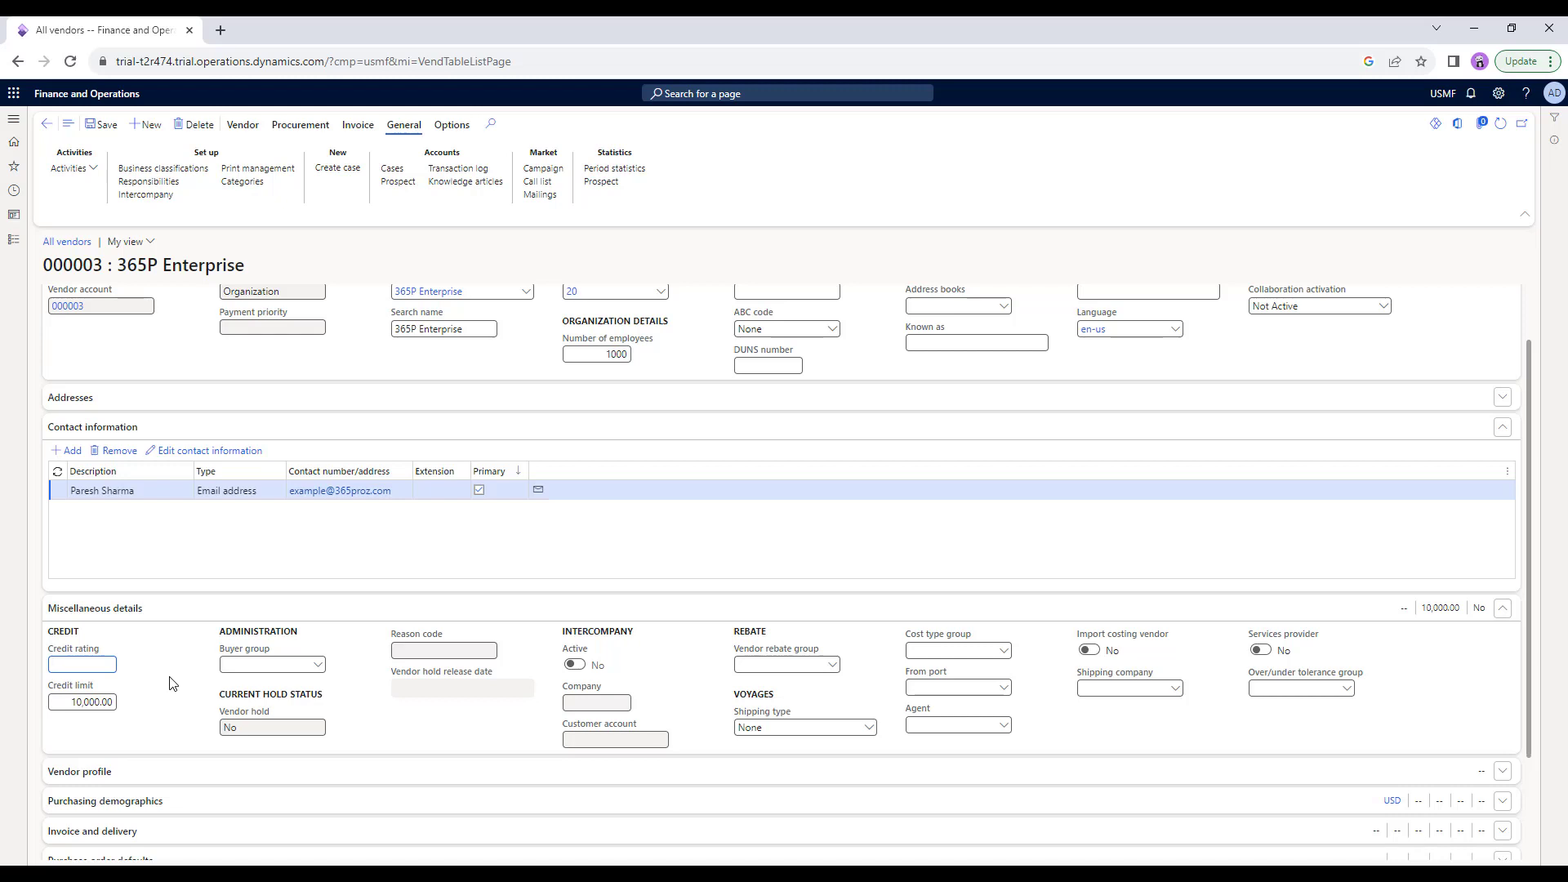
{"action": "scroll", "coordinate": [172, 683], "scroll_direction": "down", "scroll_amount": 2}
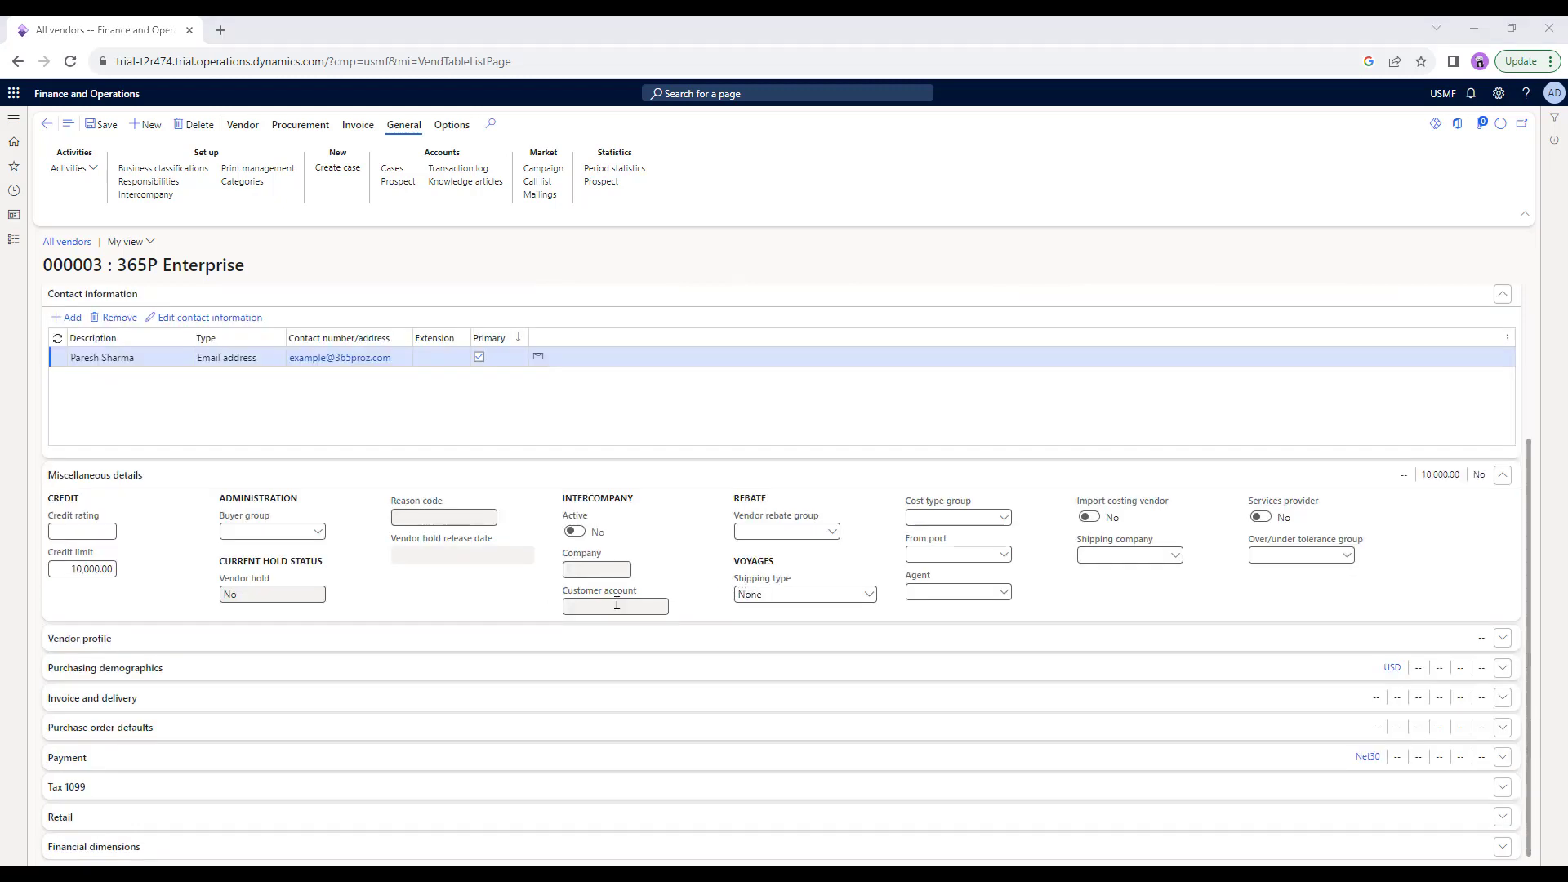
Expand Vendor profile, Purchasing demographics and Payment, confirming USD currency and Net30 terms.
{"action": "left_click", "coordinate": [1502, 638]}
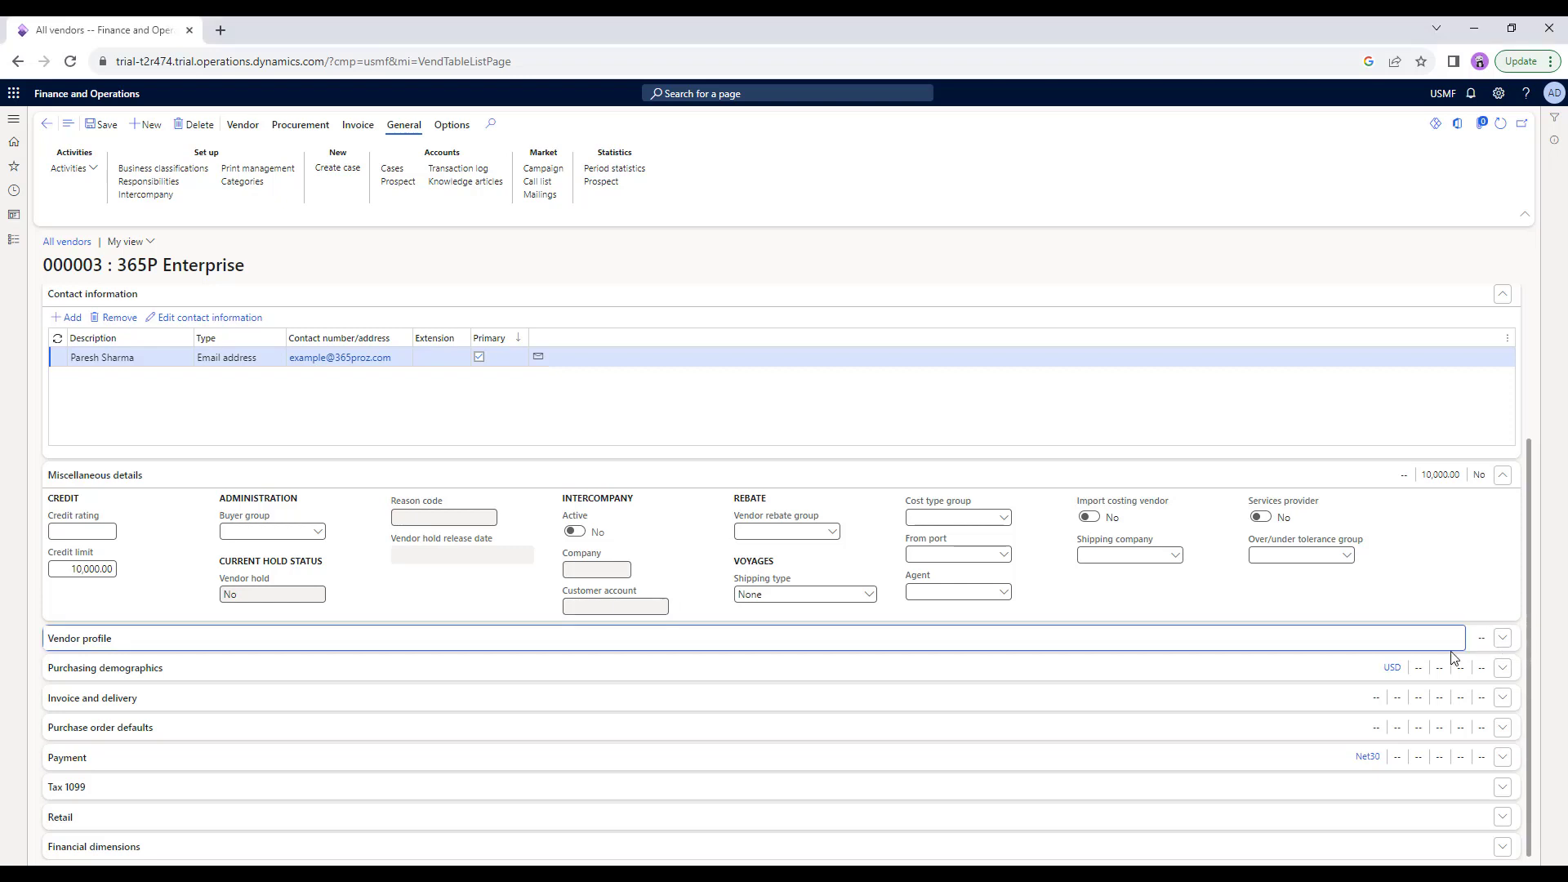
{"action": "left_click", "coordinate": [205, 674]}
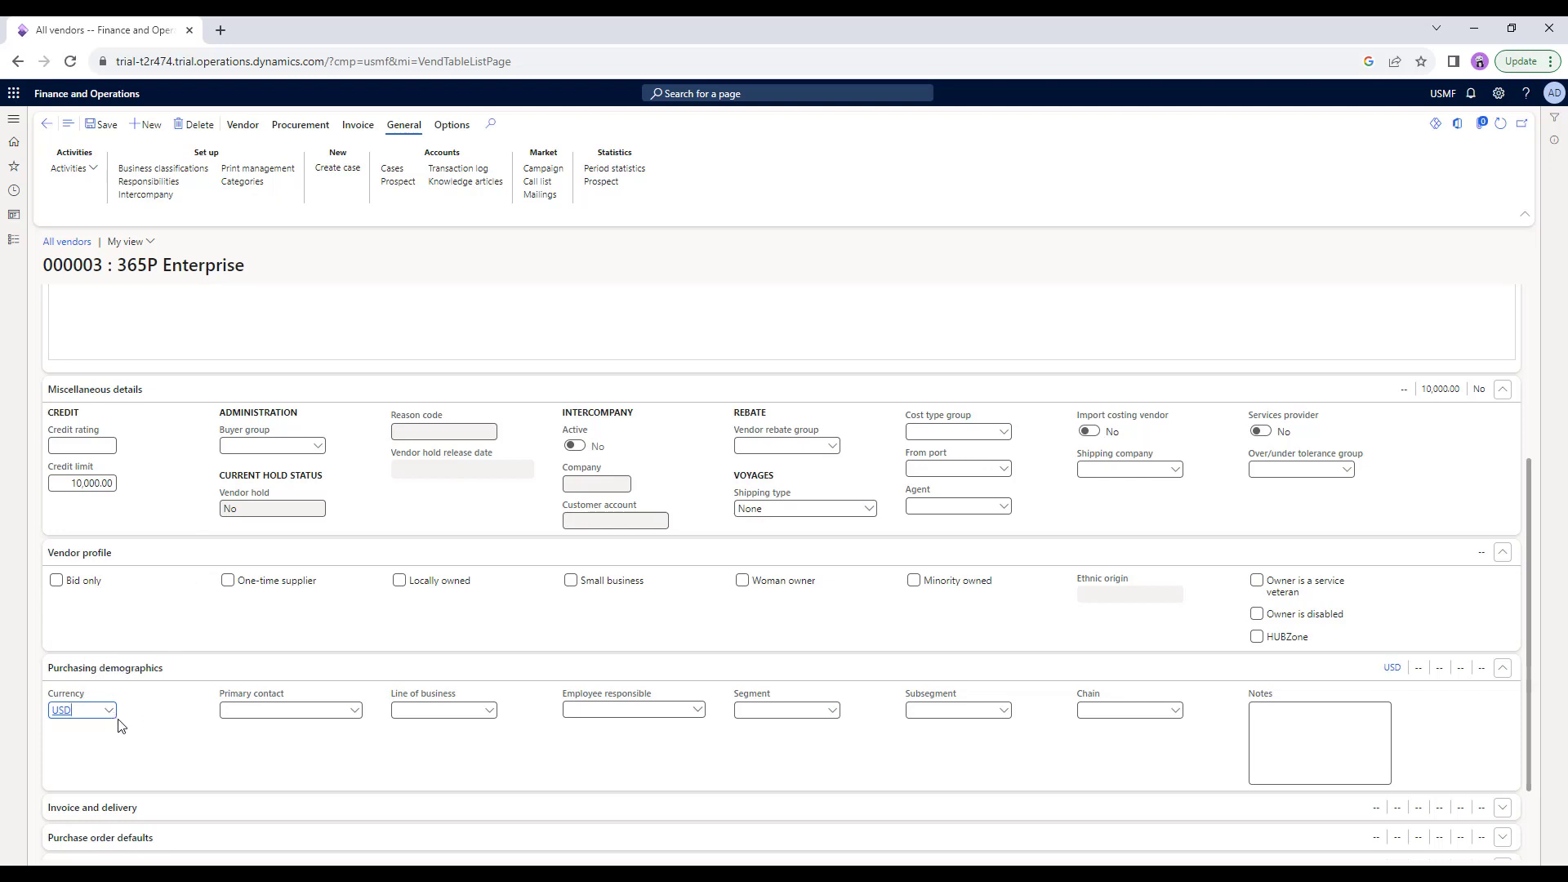
{"action": "left_click", "coordinate": [84, 711]}
{"action": "left_click", "coordinate": [109, 710]}
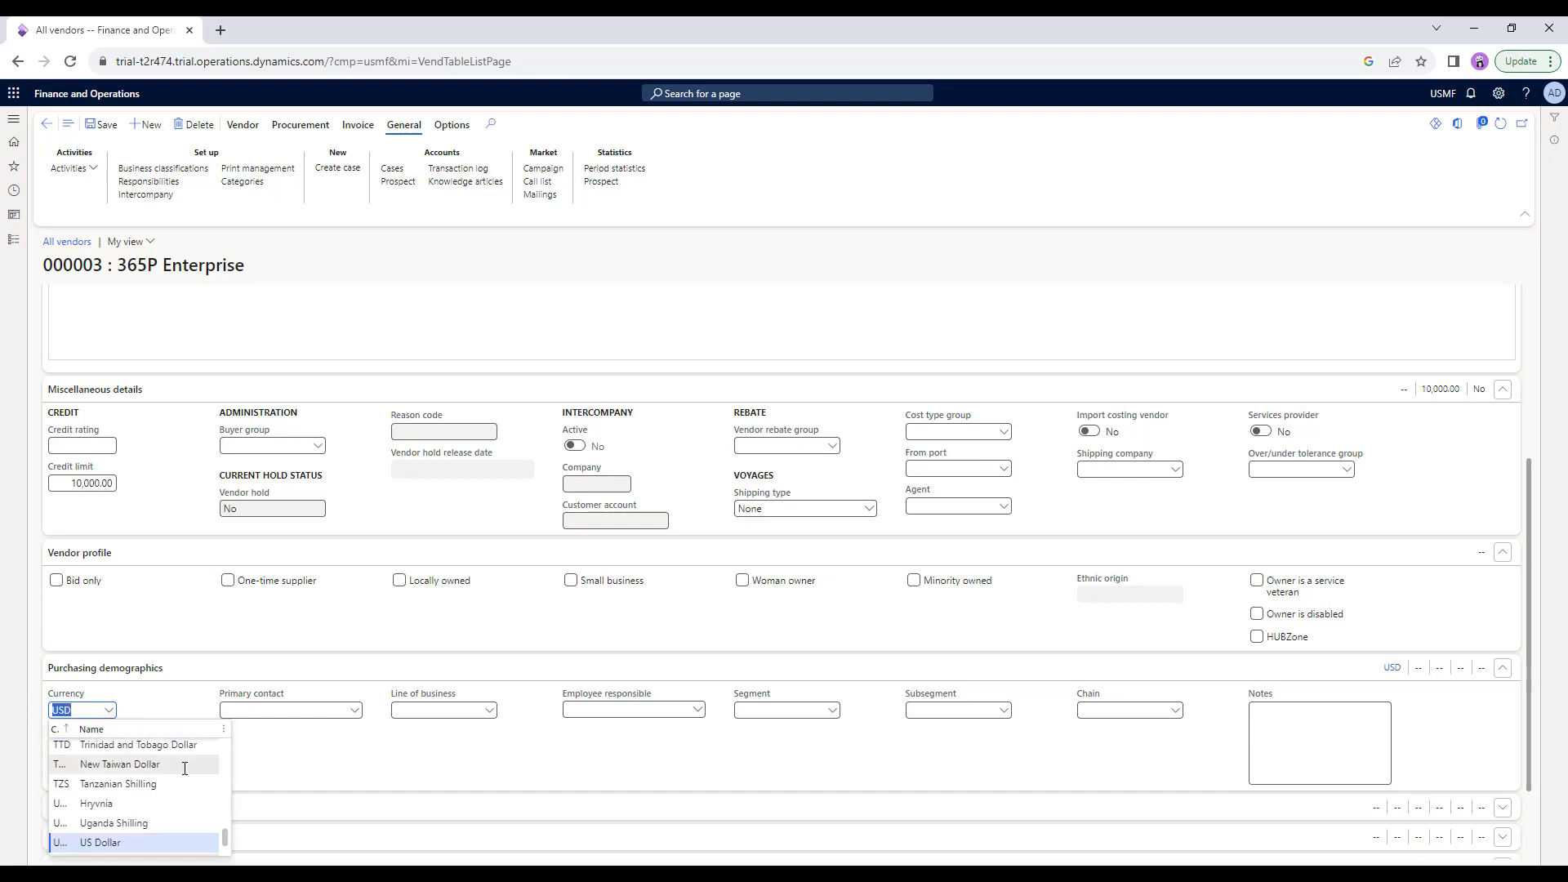
{"action": "scroll", "coordinate": [664, 679], "scroll_direction": "down", "scroll_amount": 1}
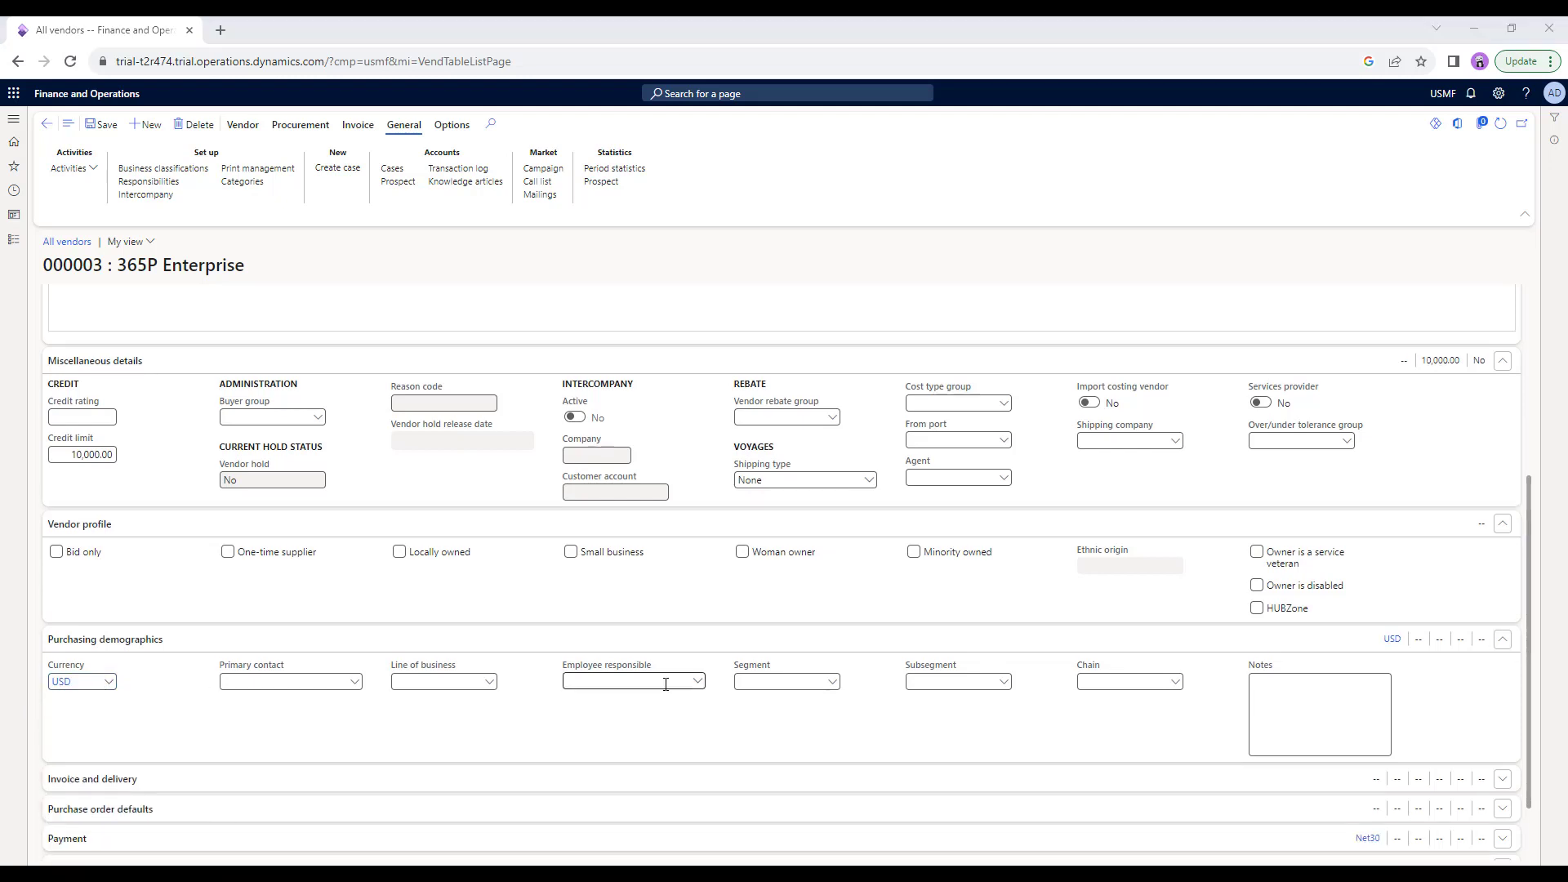
{"action": "scroll", "coordinate": [695, 693], "scroll_direction": "down", "scroll_amount": 1}
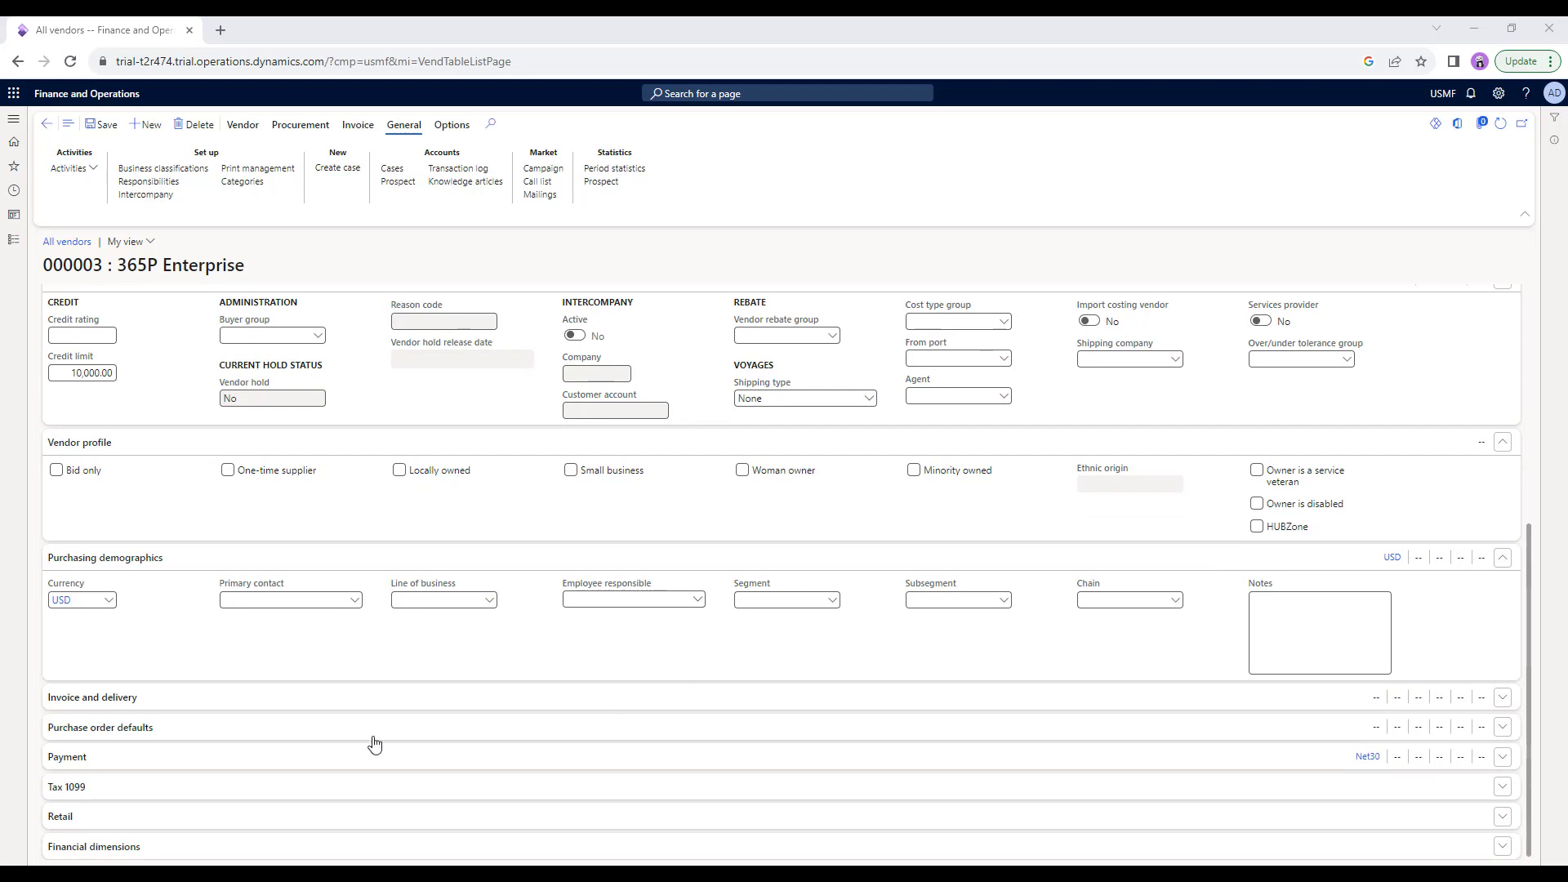
{"action": "left_click", "coordinate": [254, 761]}
{"action": "scroll", "coordinate": [194, 684], "scroll_direction": "down", "scroll_amount": 2}
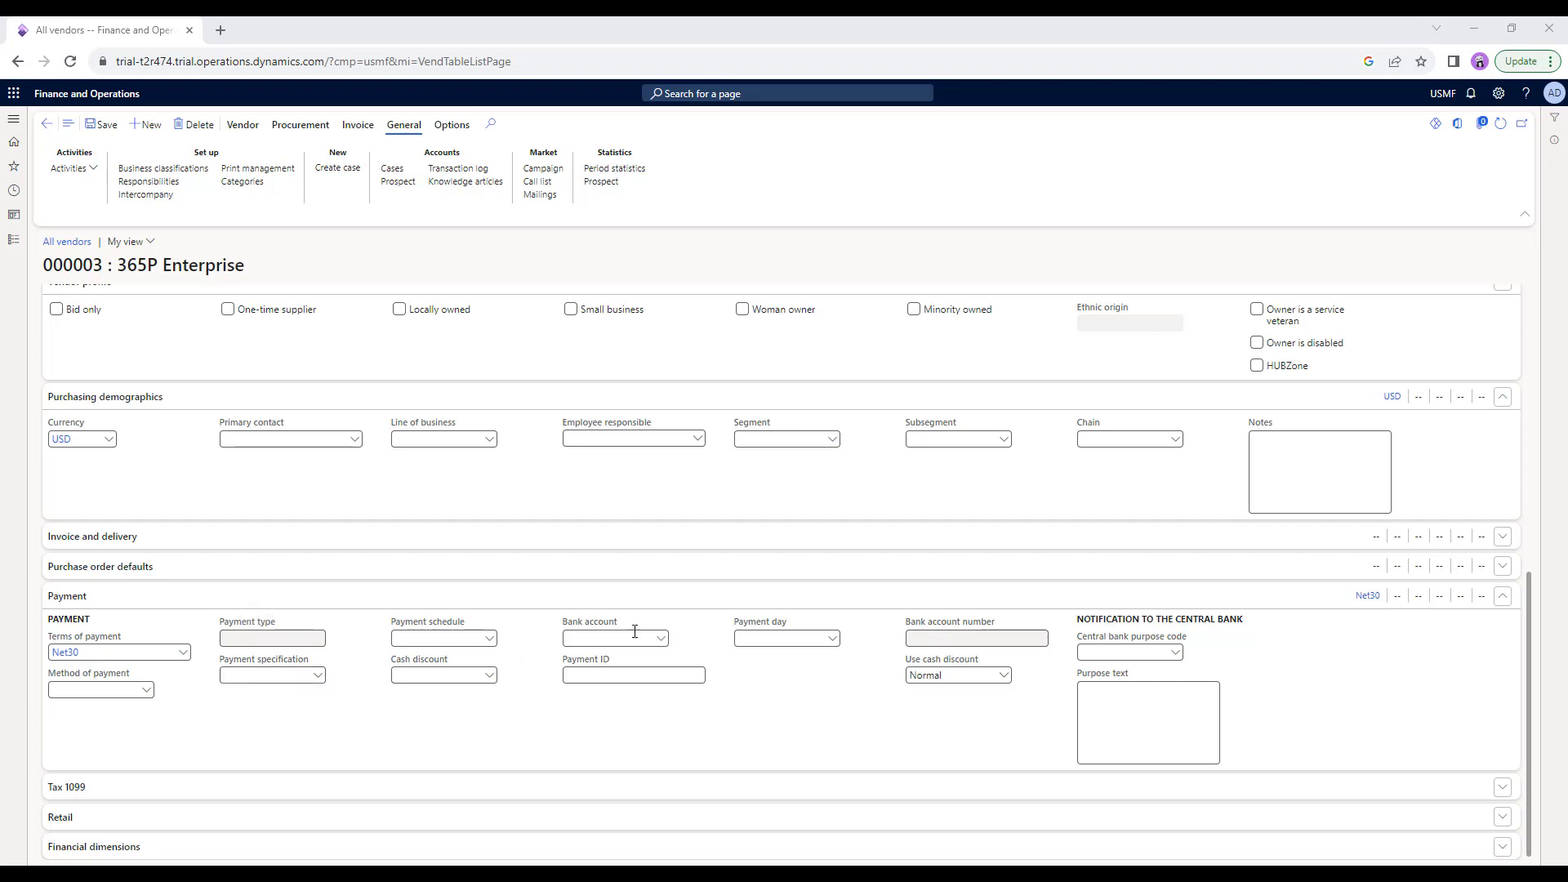
Save vendor 000003 and scroll back up to review the whole form.
{"action": "left_click", "coordinate": [100, 129]}
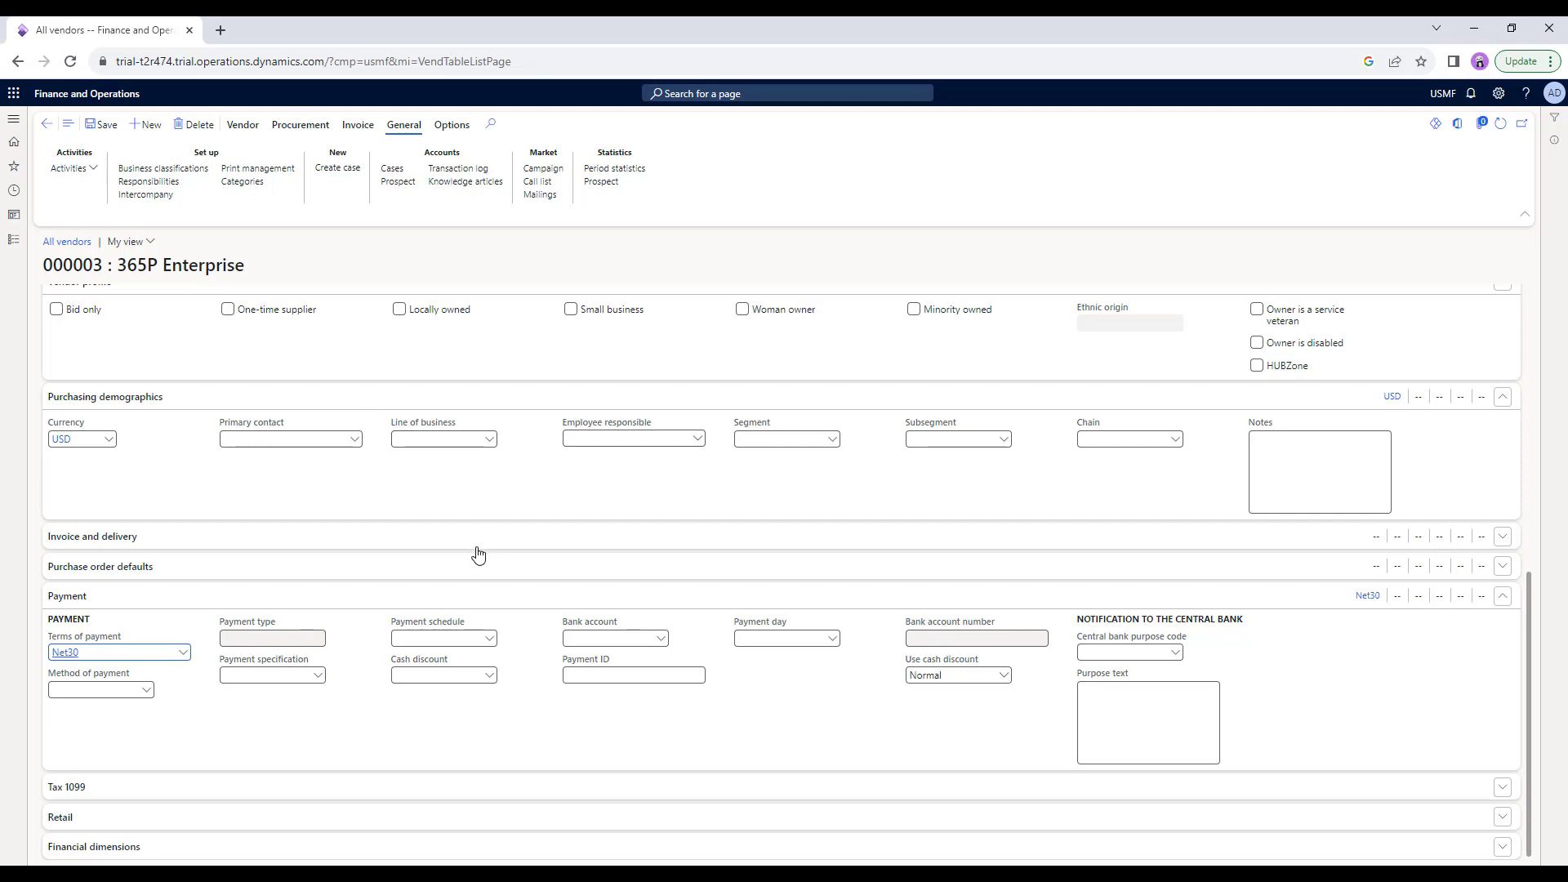
{"action": "scroll", "coordinate": [478, 556], "scroll_direction": "up", "scroll_amount": 1}
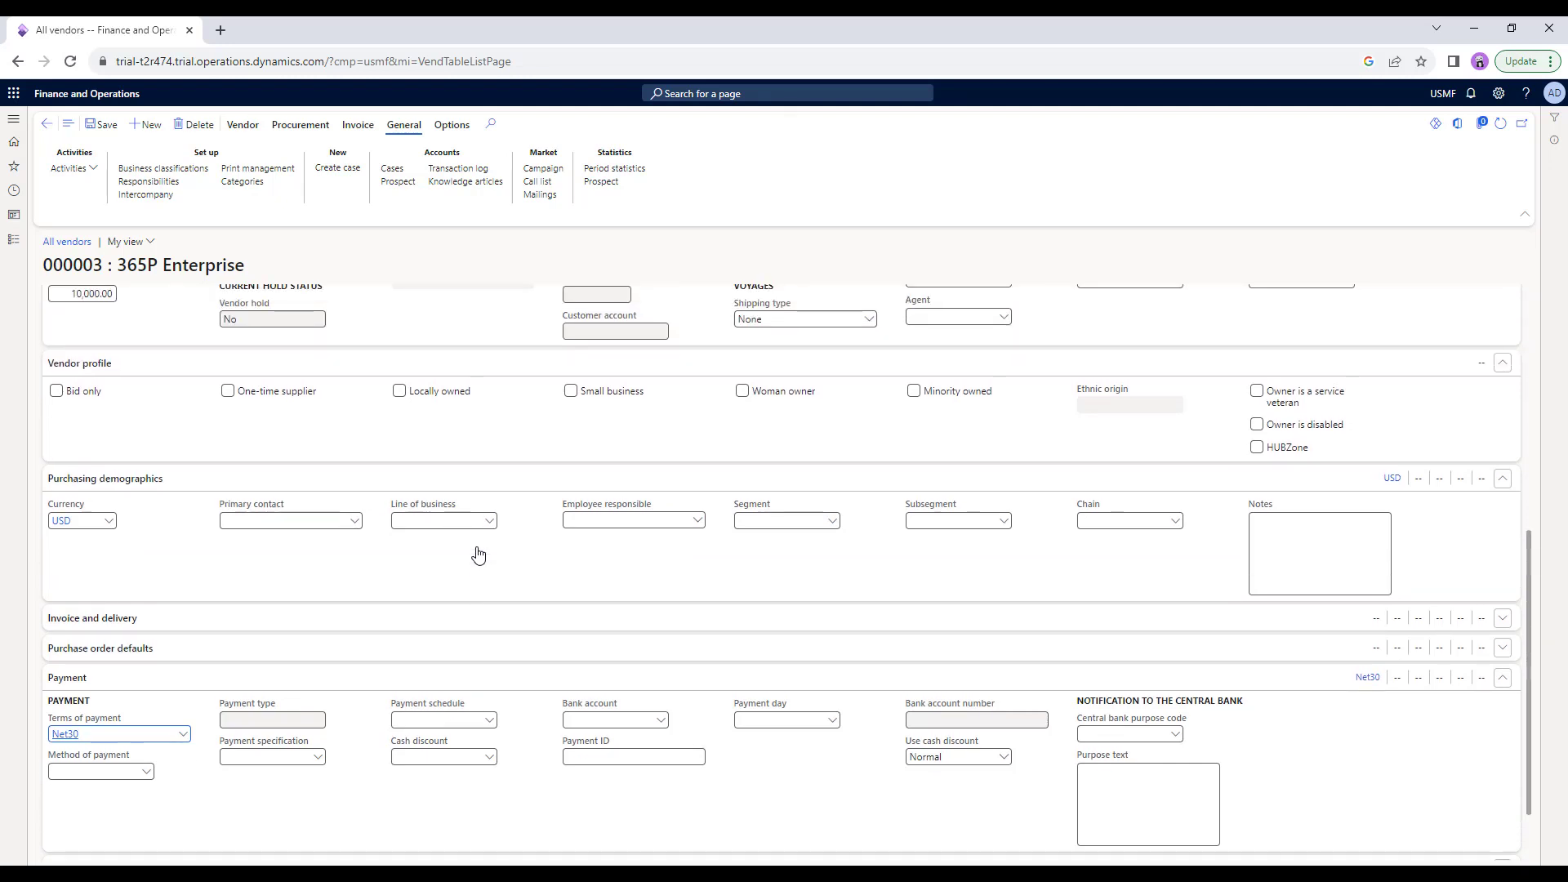
{"action": "scroll", "coordinate": [477, 556], "scroll_direction": "up", "scroll_amount": 1}
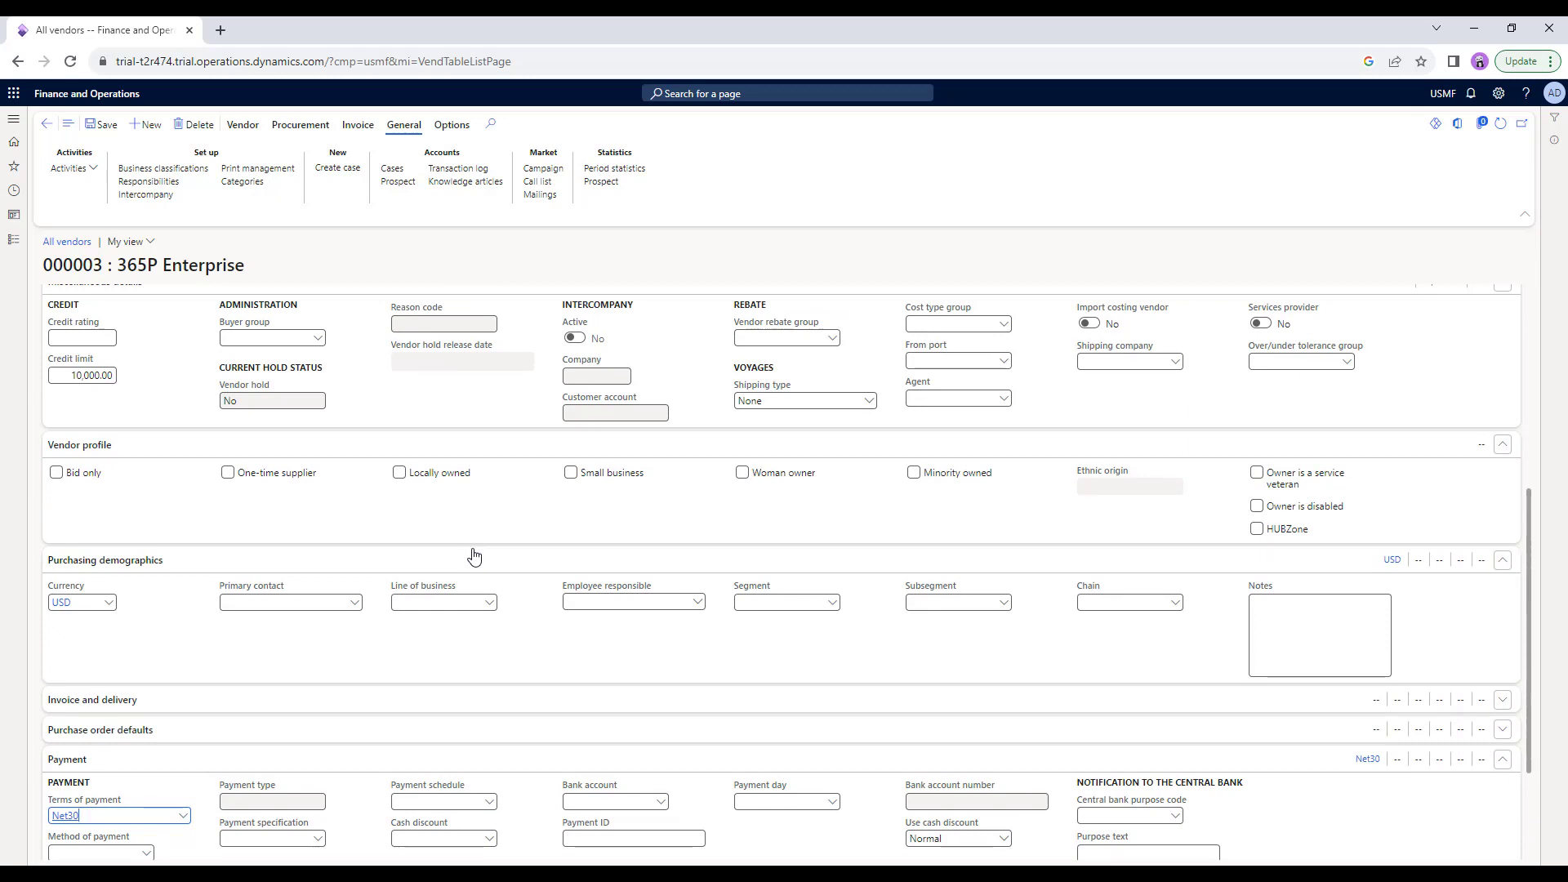
{"action": "scroll", "coordinate": [474, 555], "scroll_direction": "up", "scroll_amount": 5}
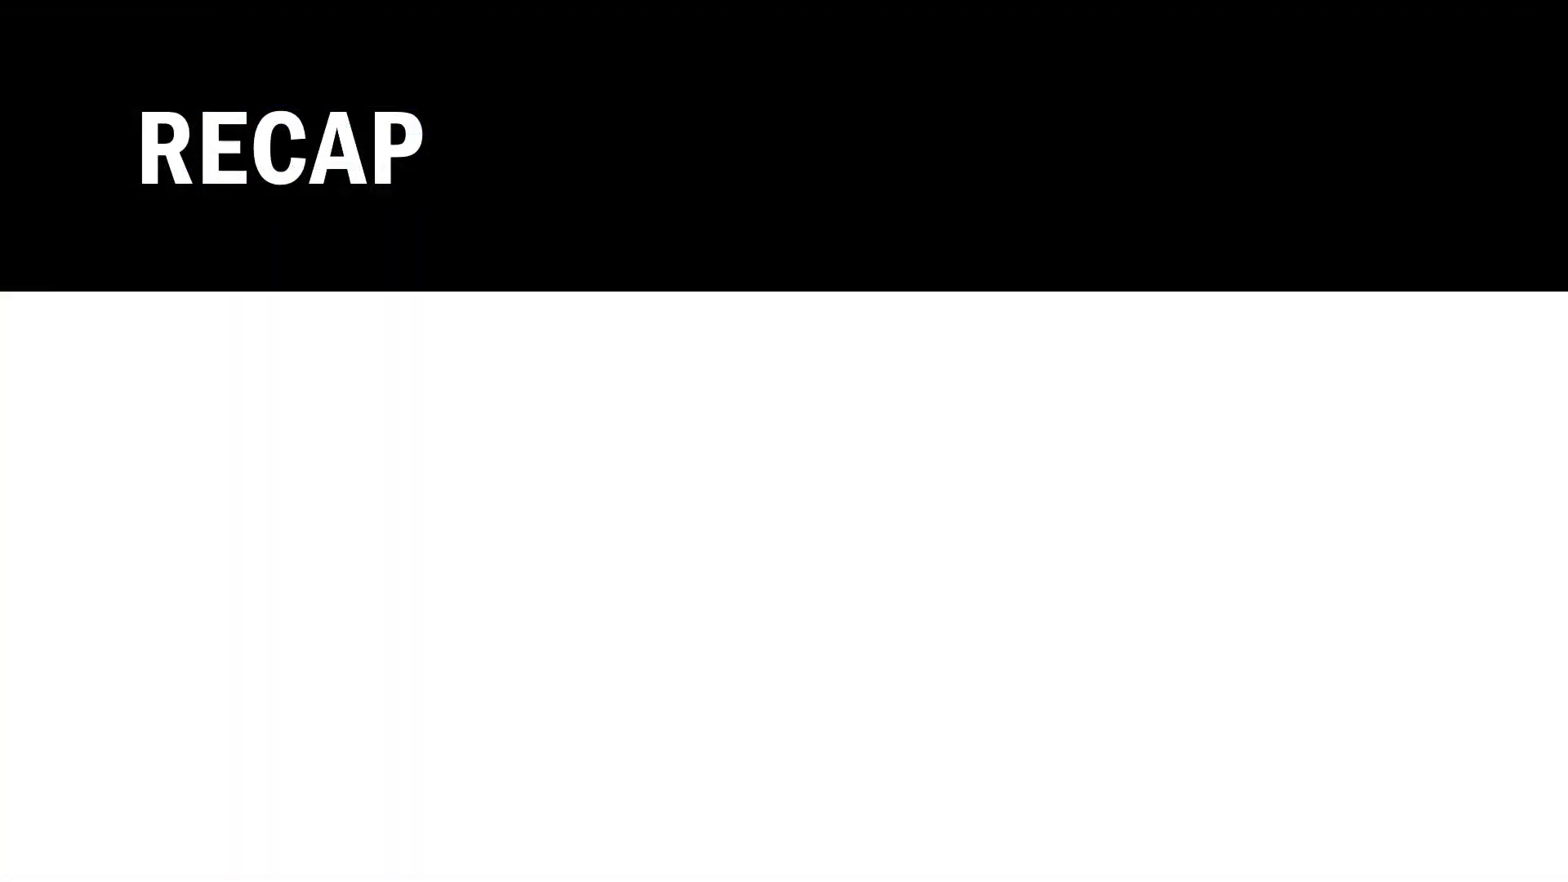
Reveal both RECAP points: navigating to modules and forms, and searching for a form.
{"action": "key", "text": "Right"}
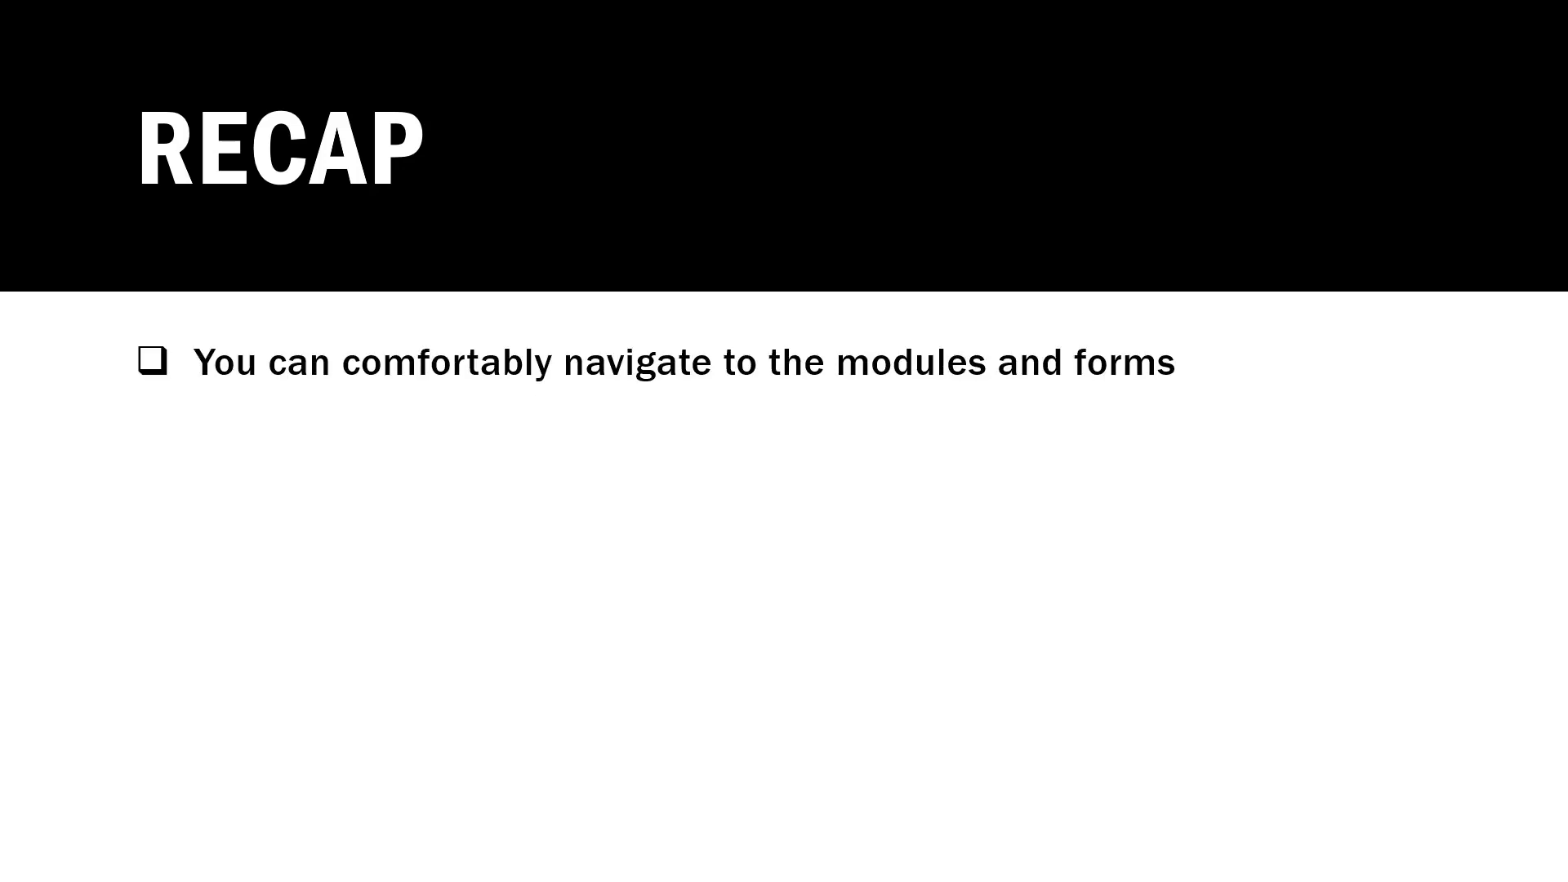
{"action": "key", "text": "Right"}
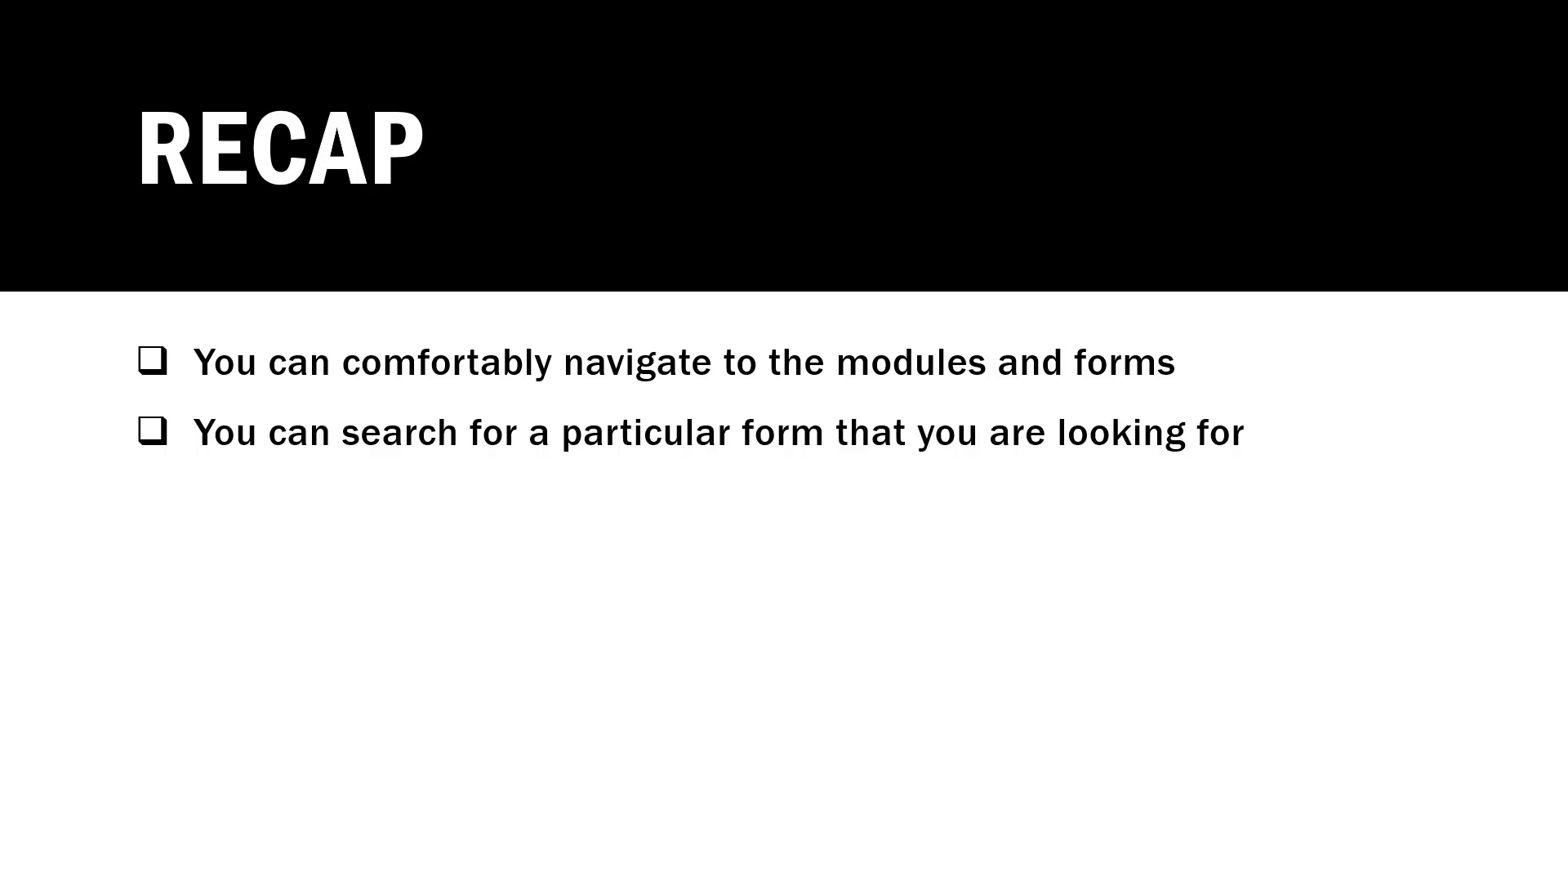